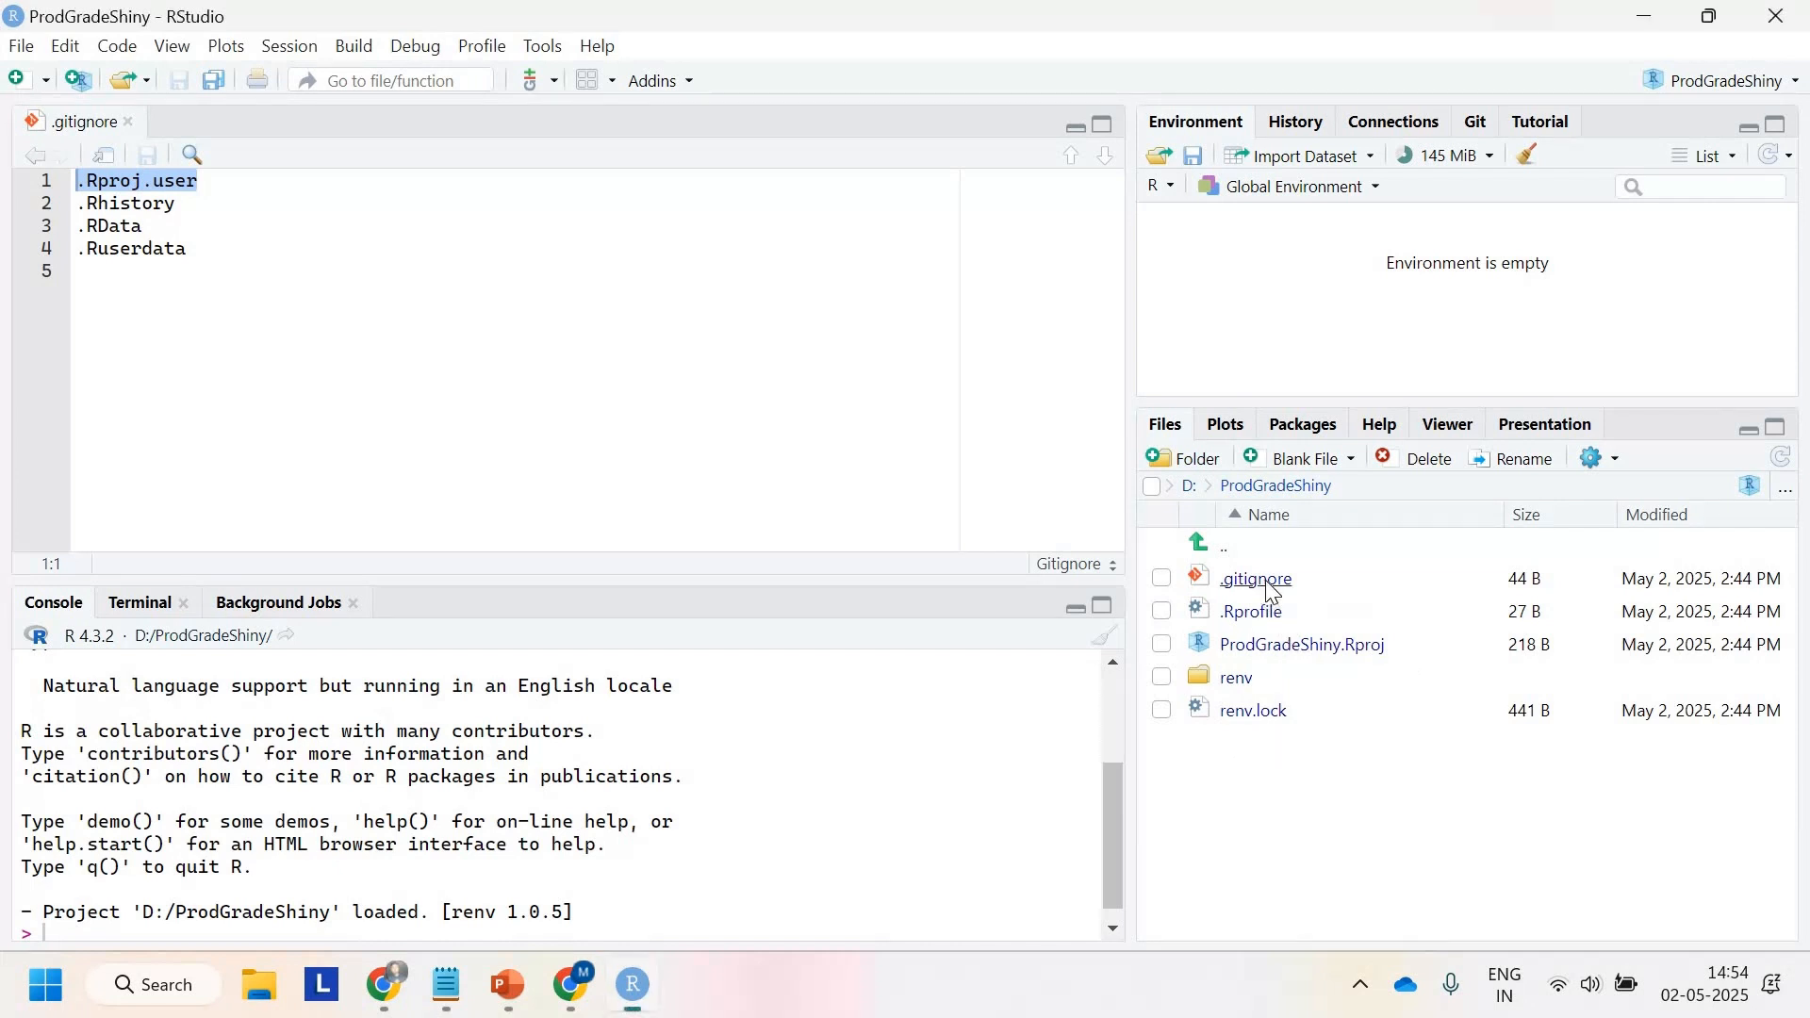
Step: Review the ignored entries listed in the project's .gitignore file
left_click(752, 472)
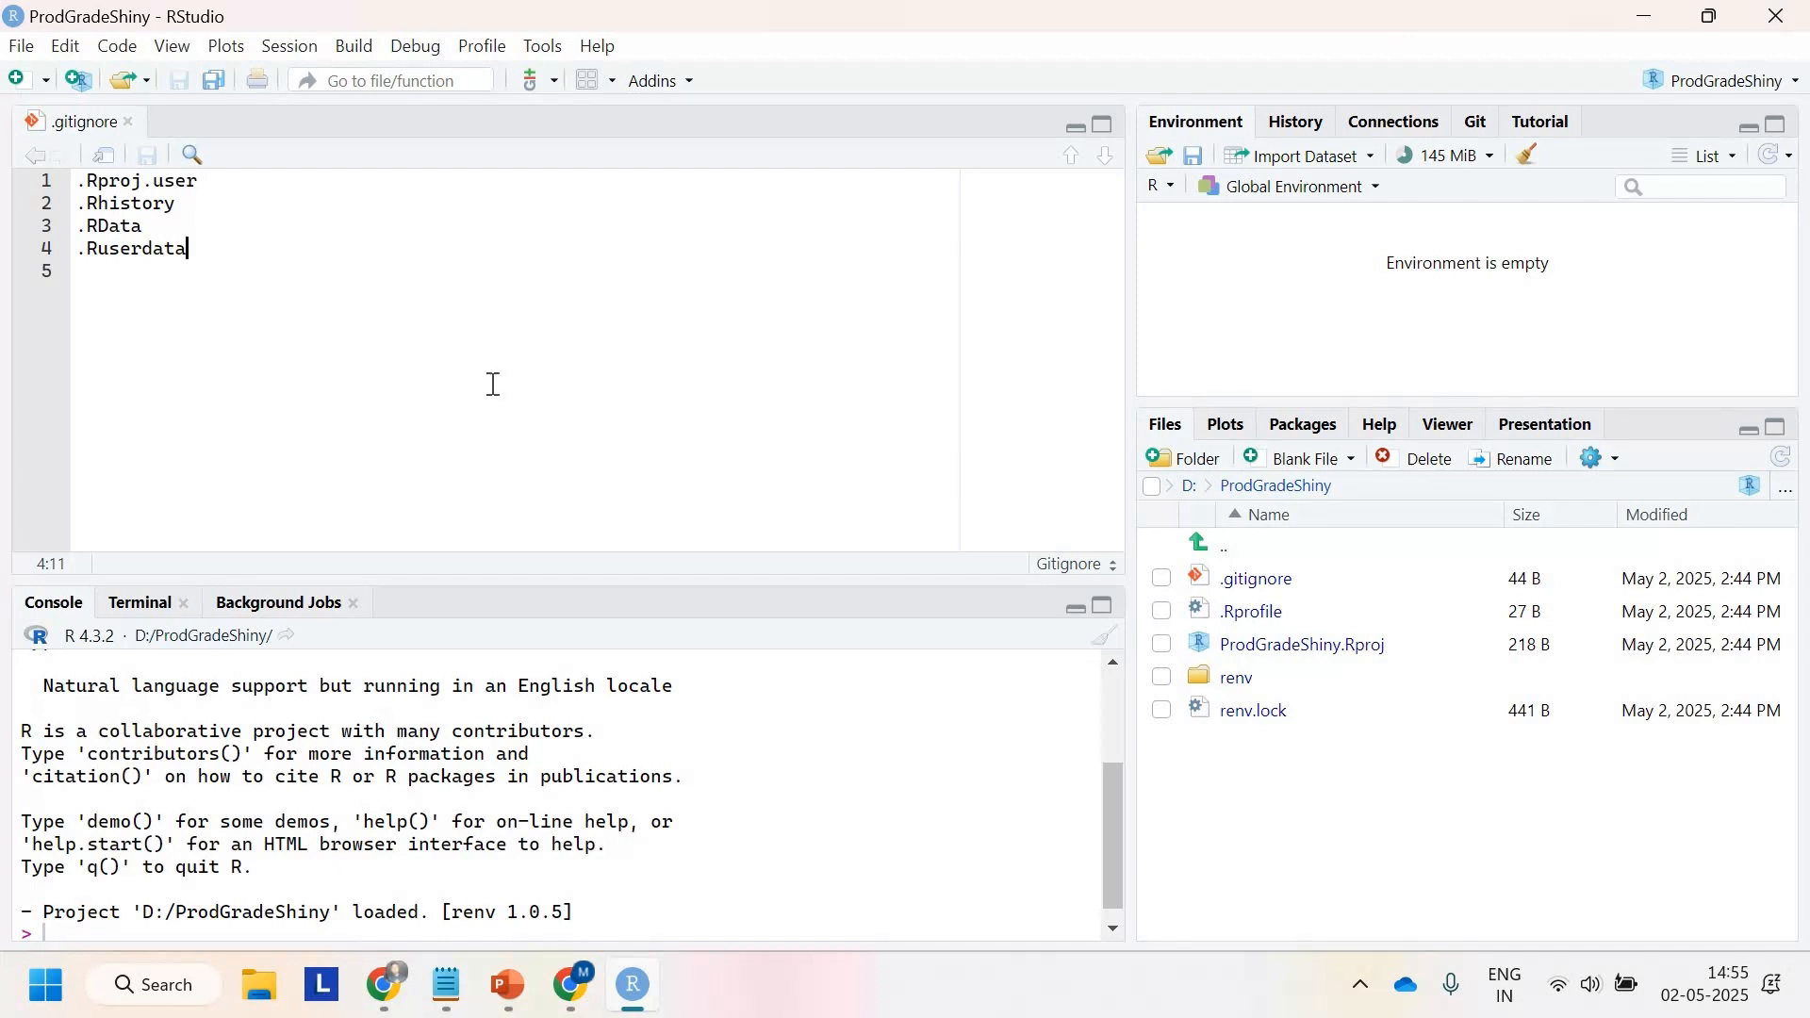
key("Up")
key("Up")
key("shift+Home")
left_click_drag(197, 251, 79, 264)
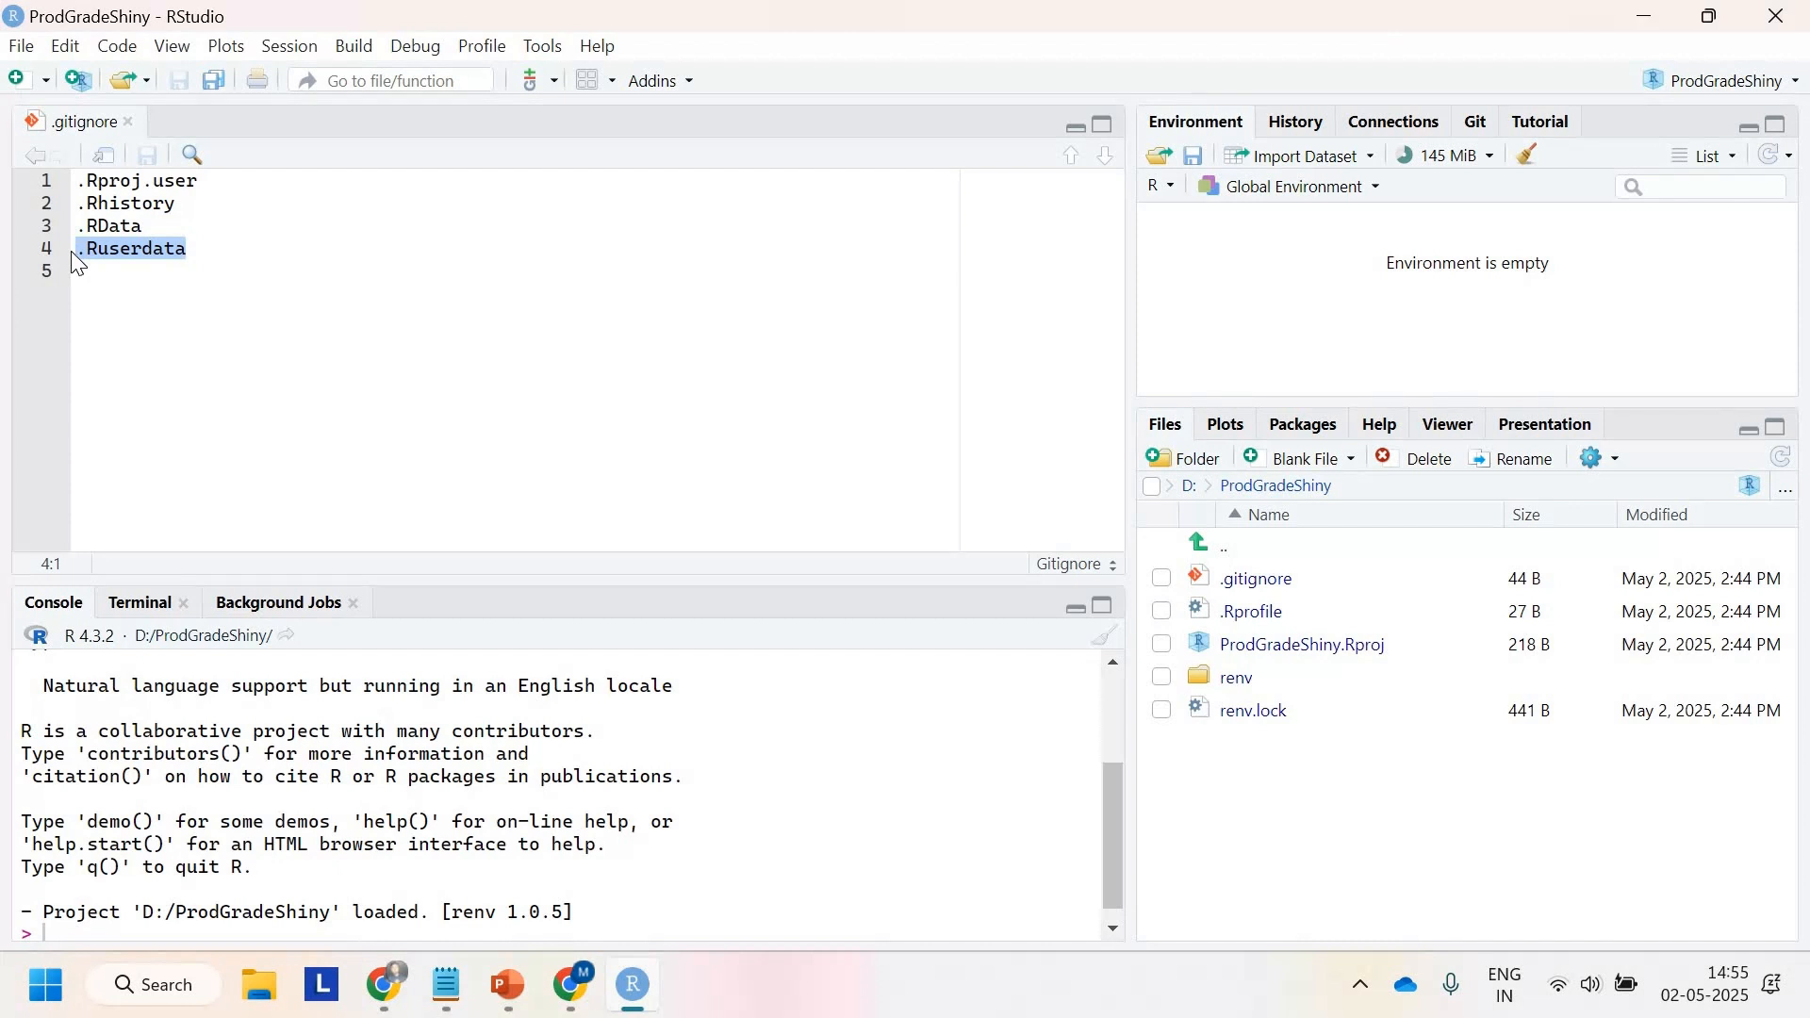
Step: Open the .Rprofile file and browse into the renv folder
left_click(1241, 629)
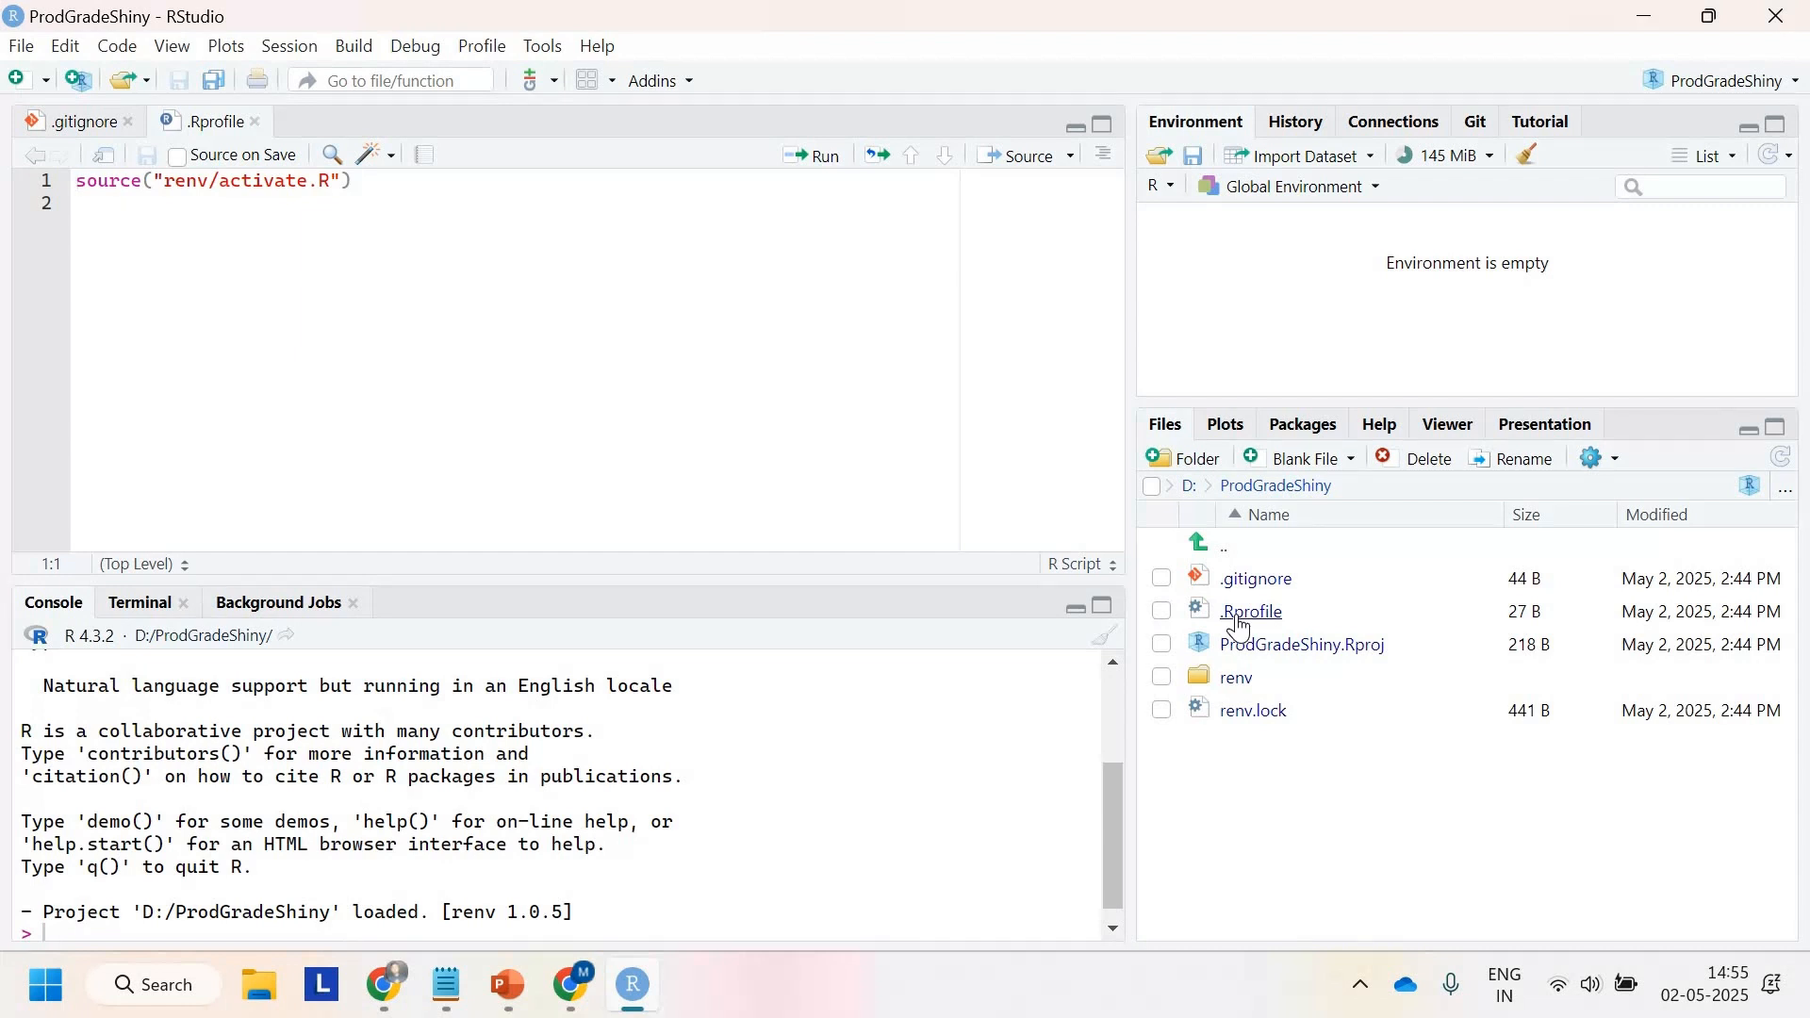
left_click(1244, 684)
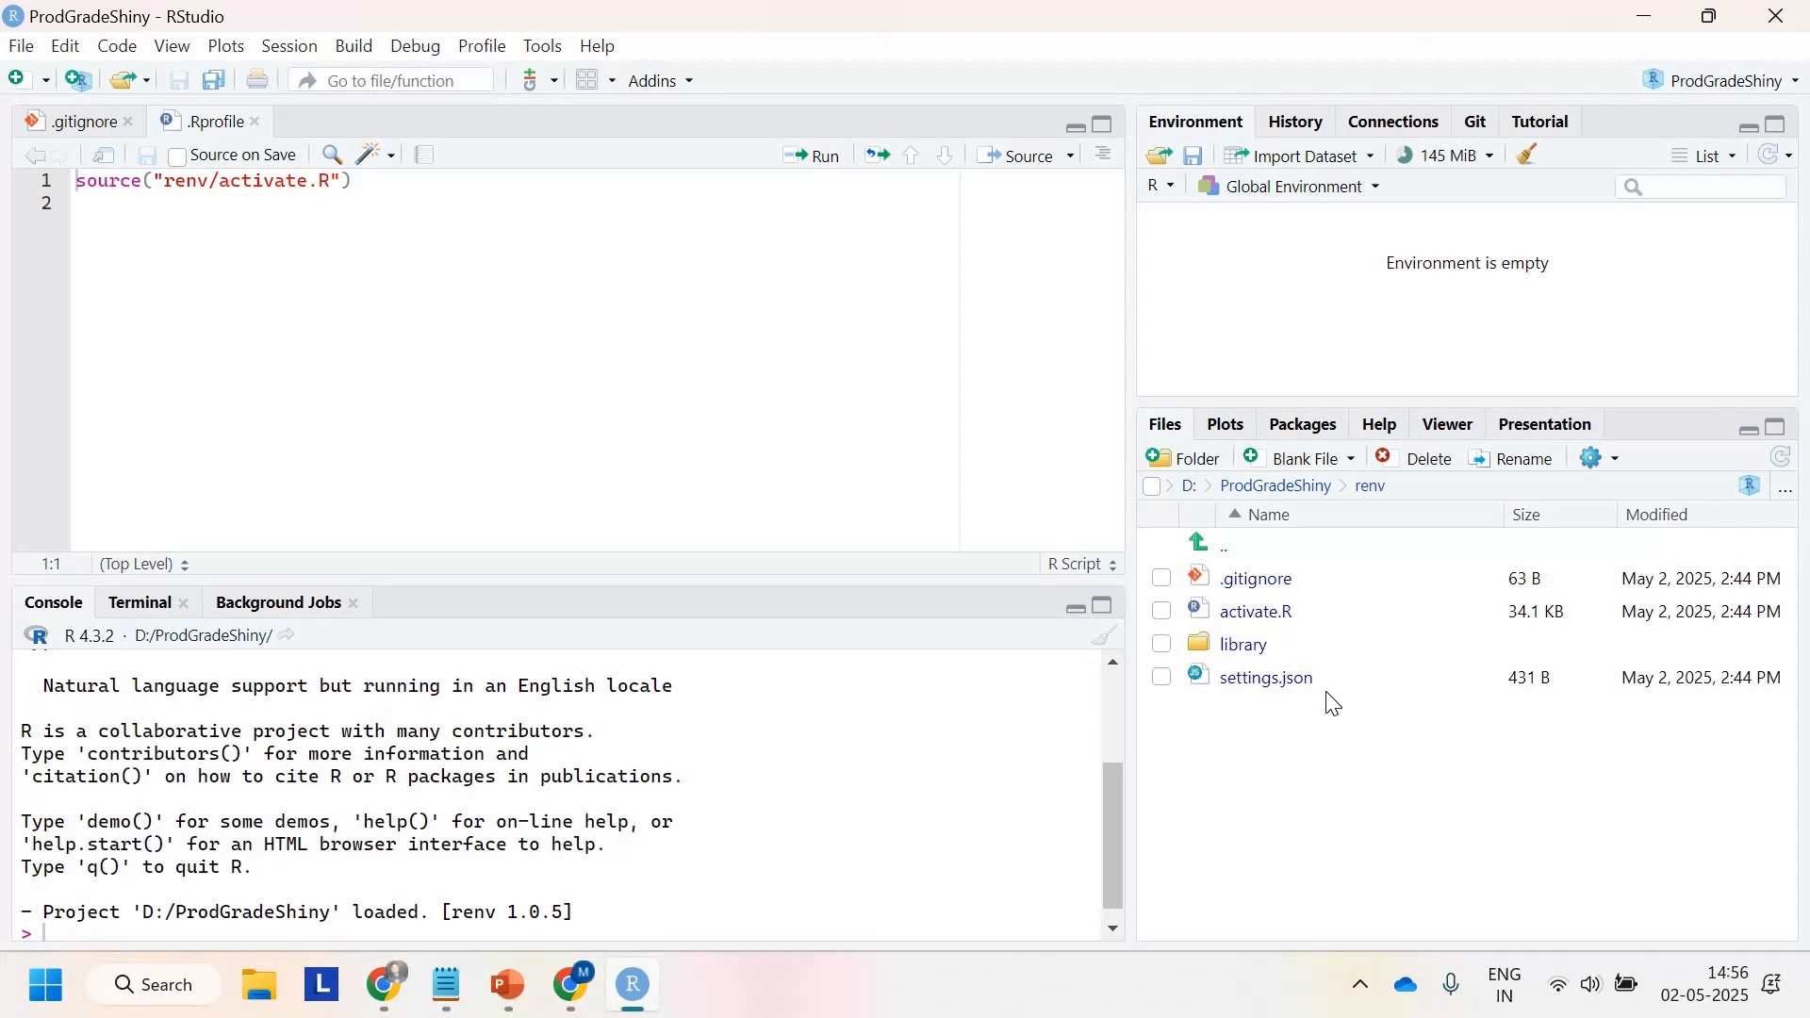
Step: Open the renv folder's activate.R script and scroll through its code
left_click(1256, 612)
scroll(486, 433, "down", 1)
scroll(487, 434, "down", 5)
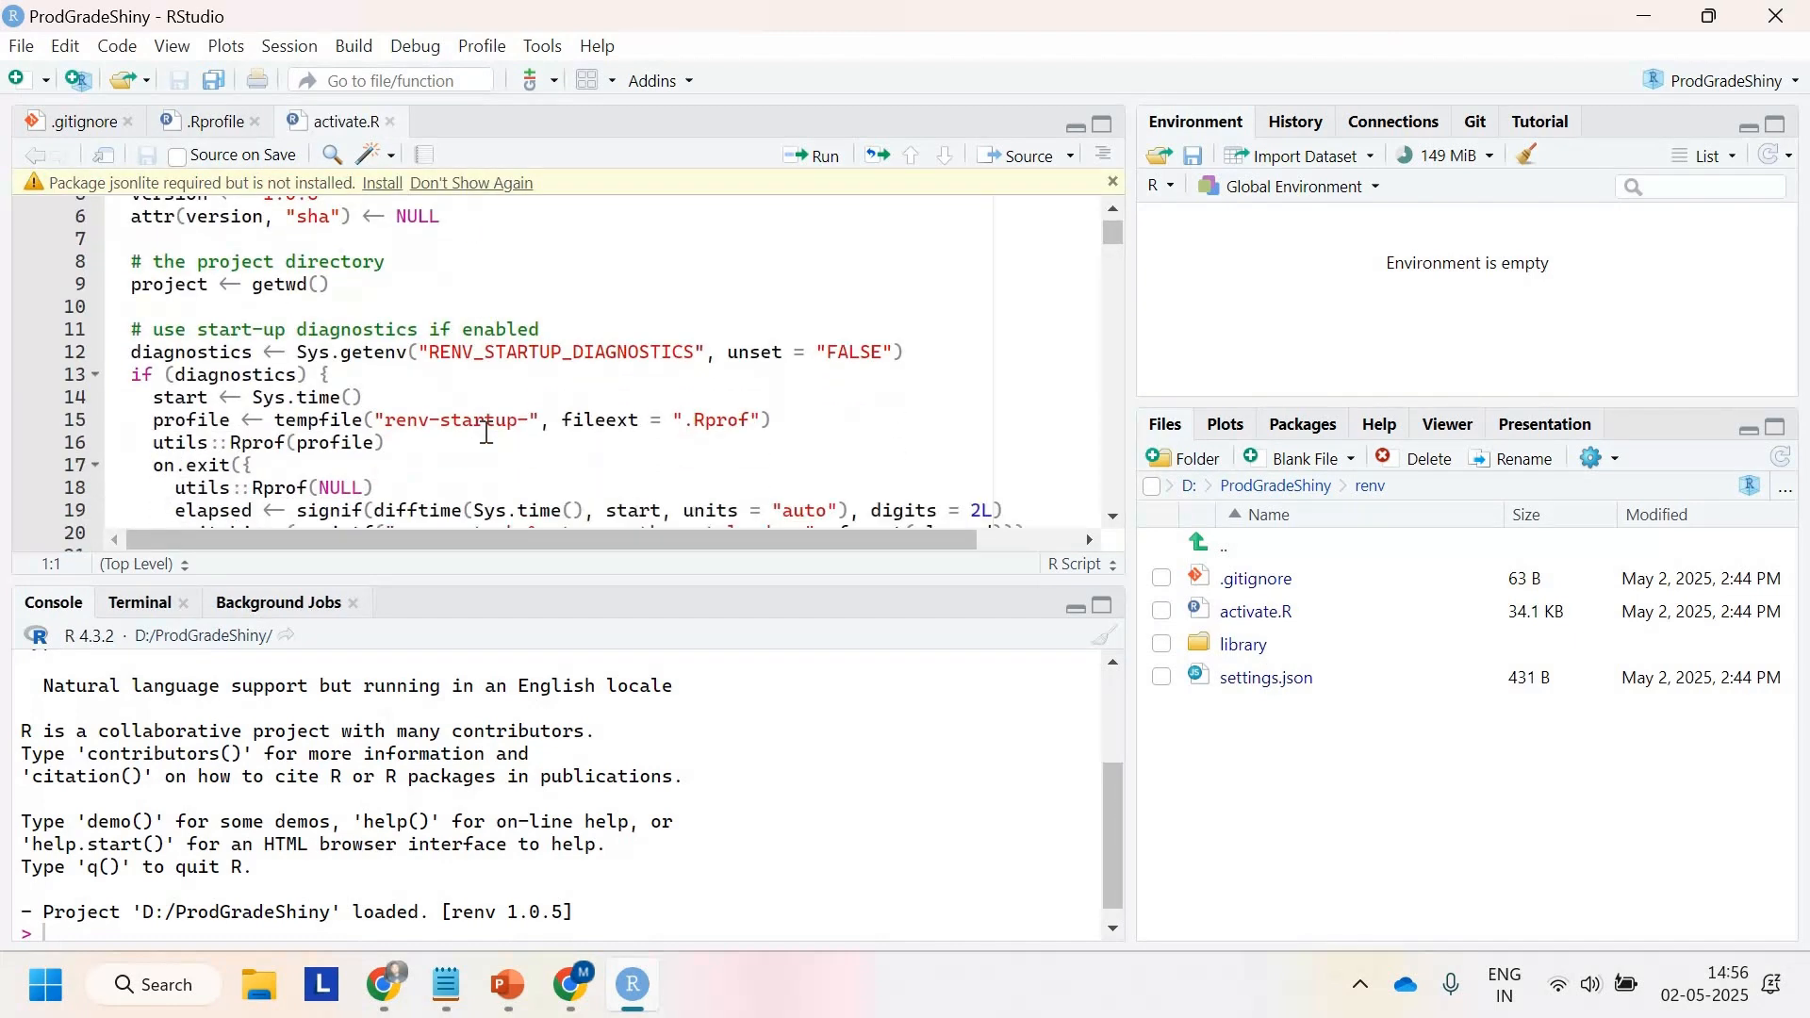
scroll(486, 434, "up", 6)
scroll(487, 433, "down", 14)
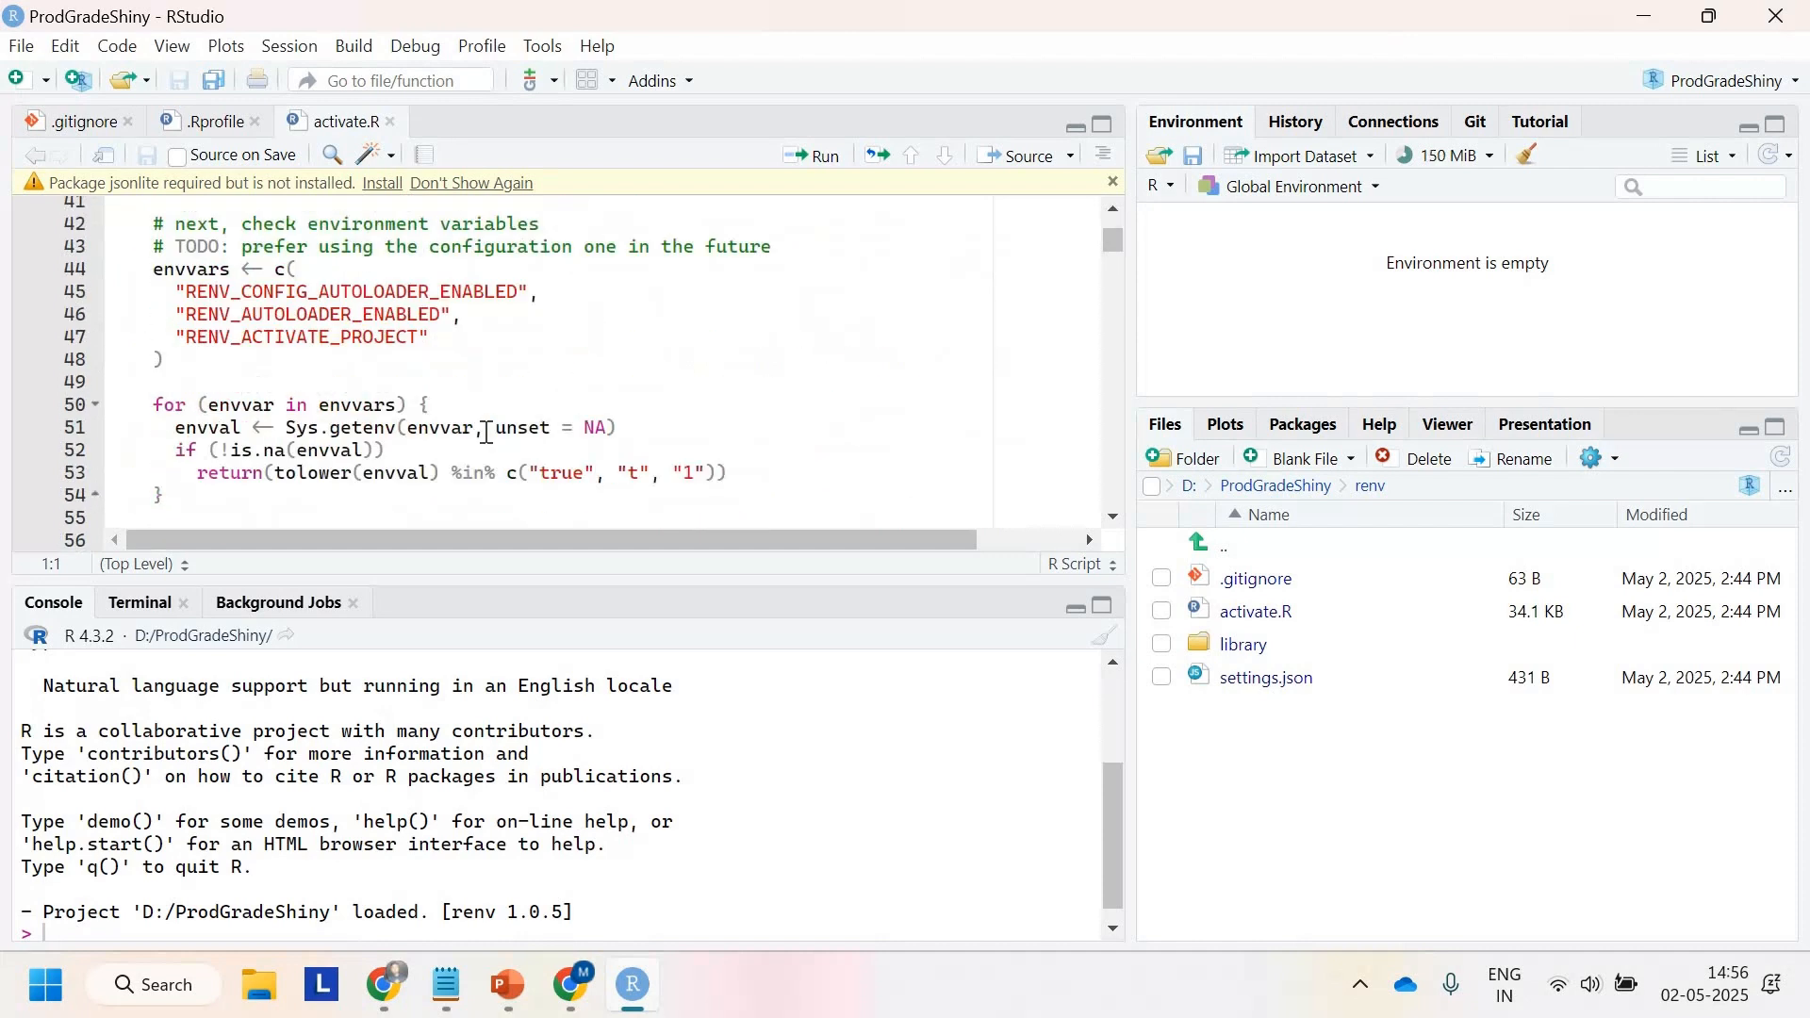
scroll(487, 433, "down", 8)
scroll(486, 433, "up", 19)
scroll(487, 434, "up", 1)
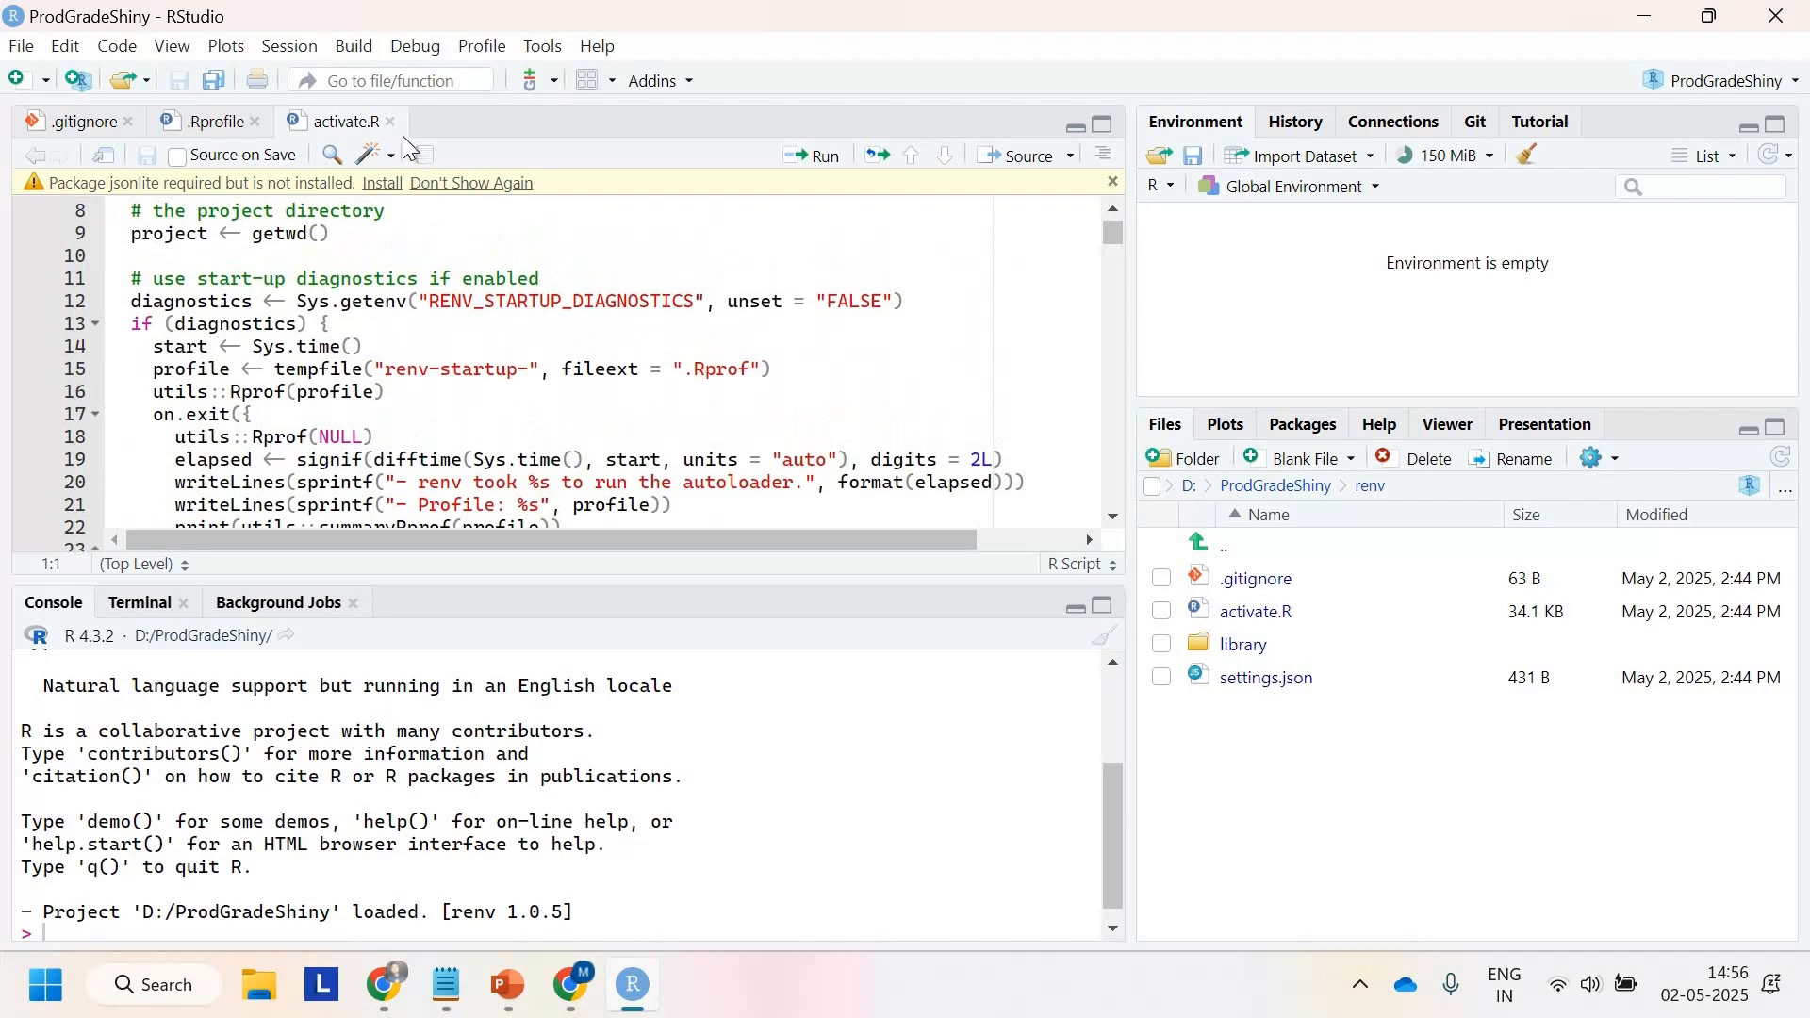
Step: Close activate.R and return the file browser to the ProdGradeShiny project folder
left_click(393, 121)
left_click(1200, 544)
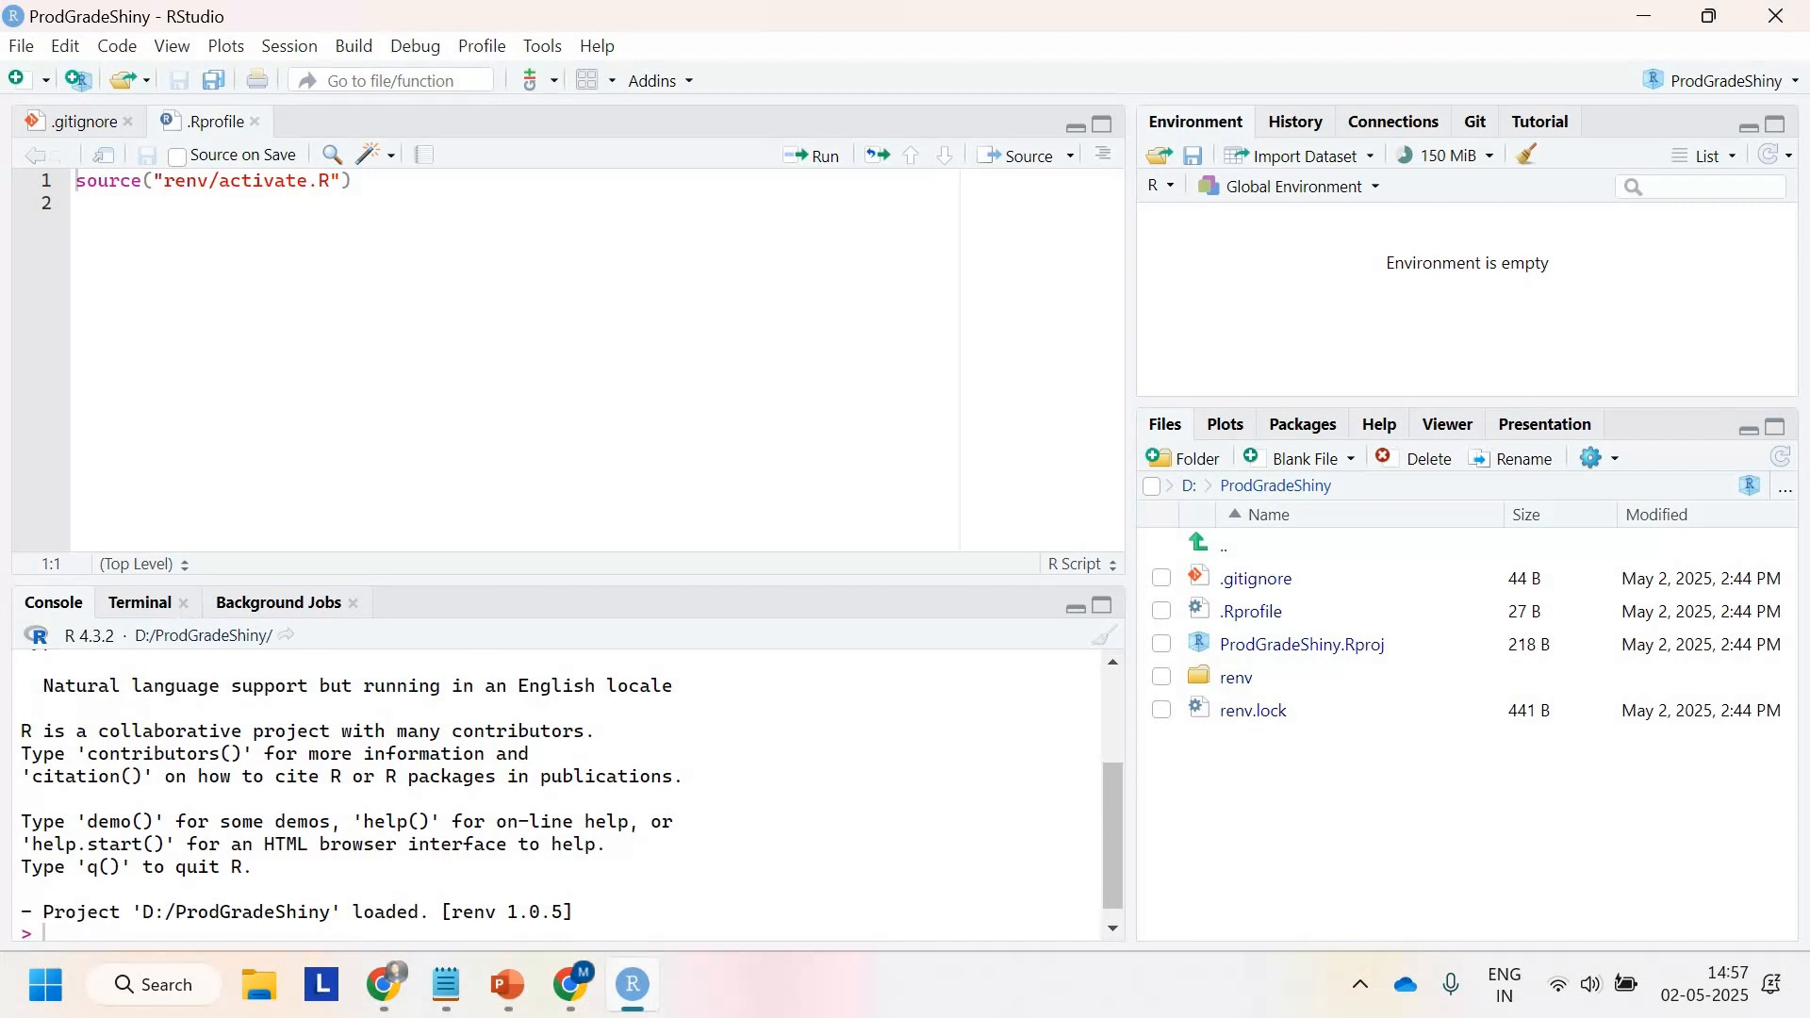
left_click(141, 603)
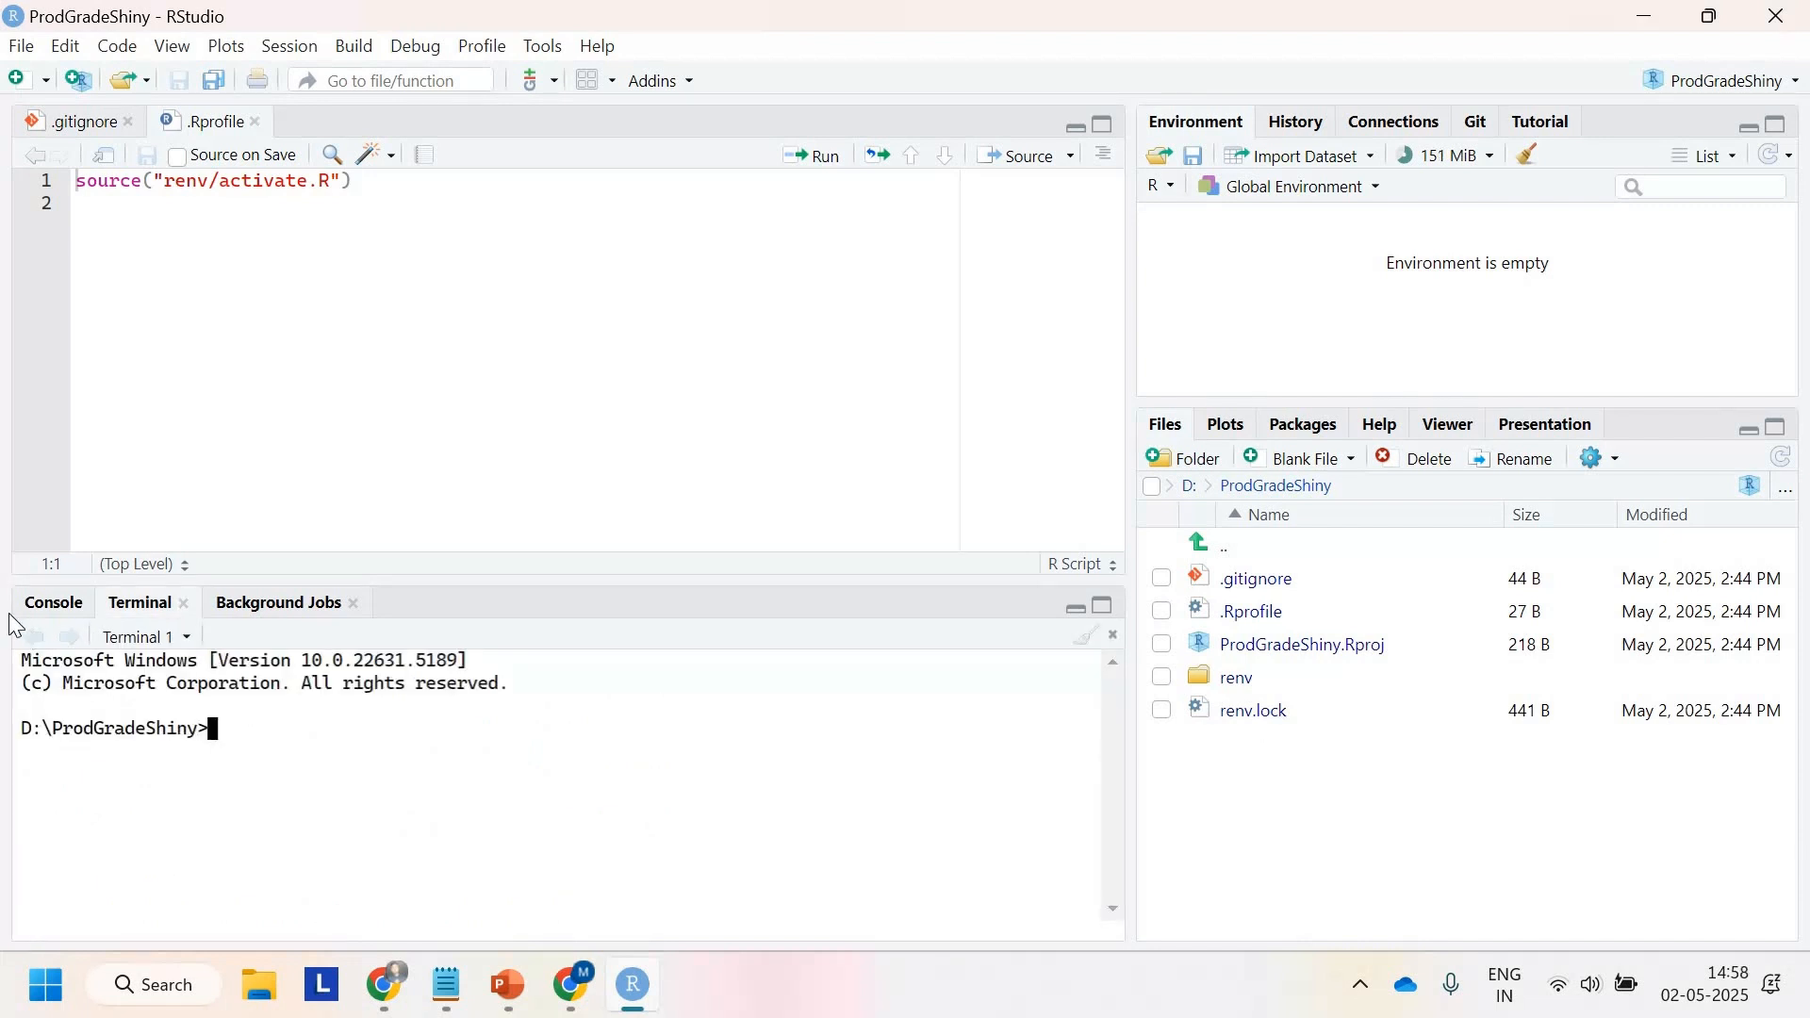
left_click(44, 613)
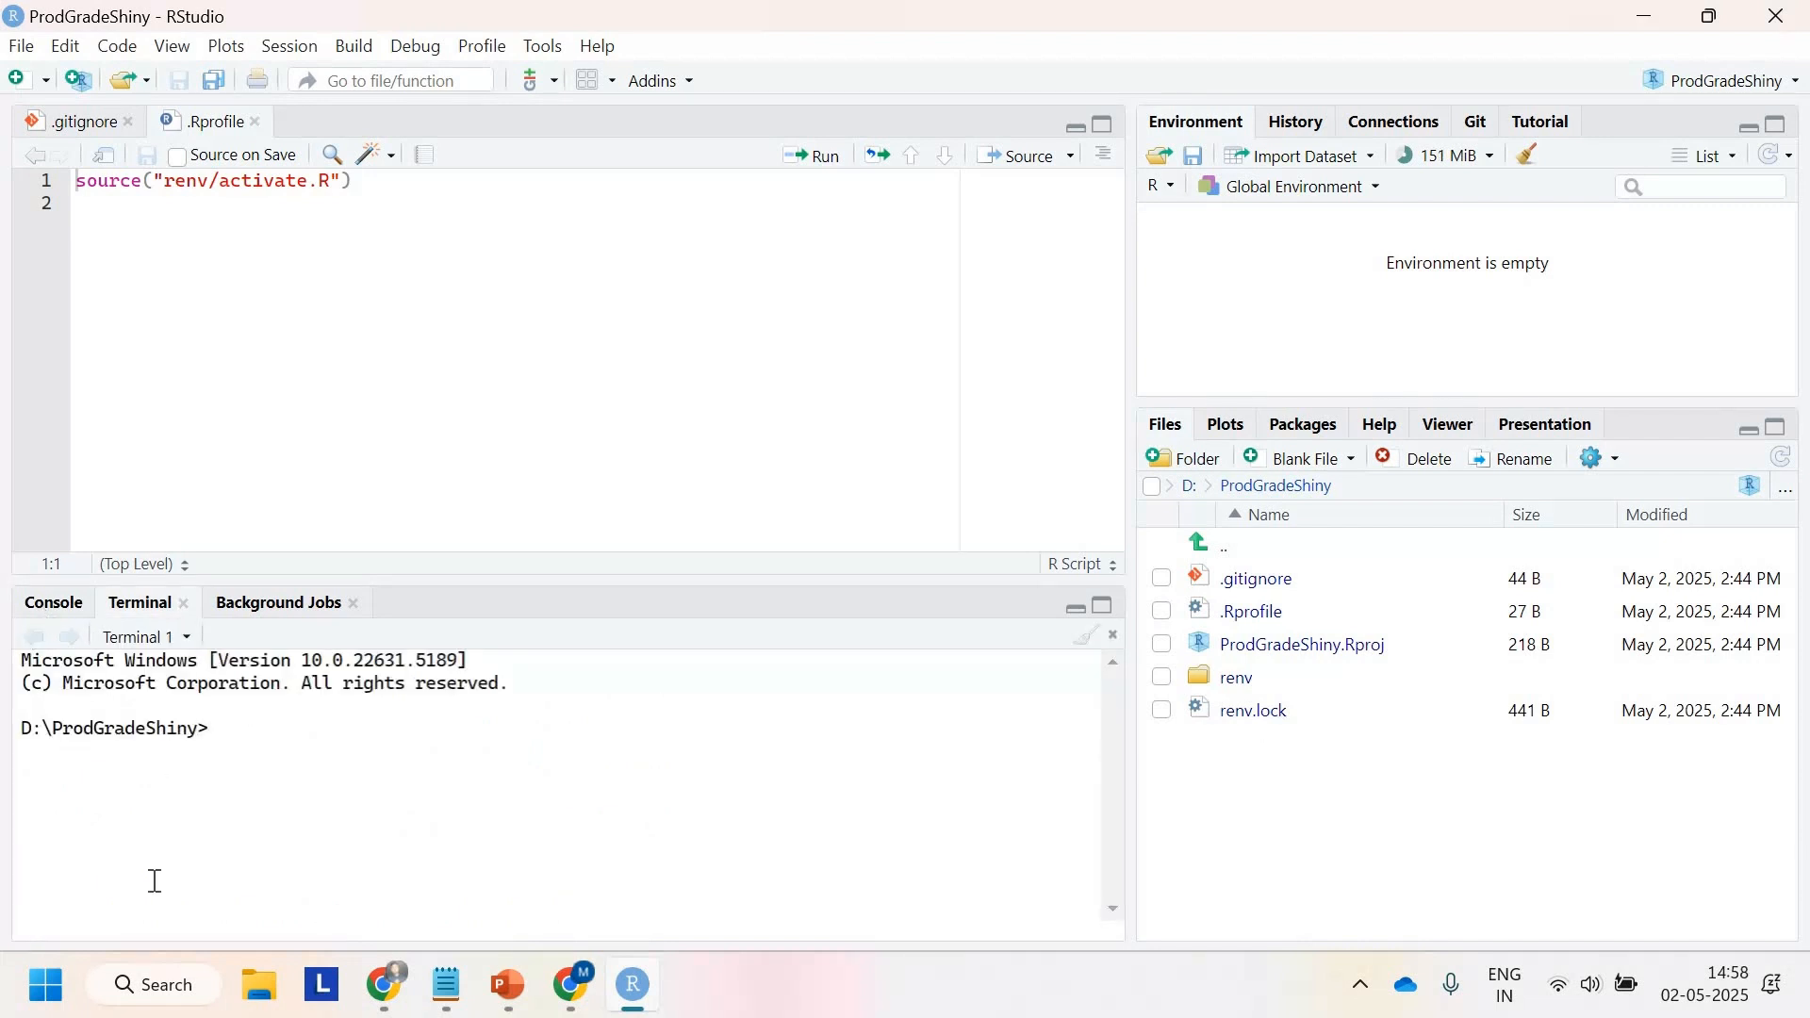
Step: Enter the command renv::restore() at the R console prompt using autocompletion
left_click(129, 927)
type("renv::r")
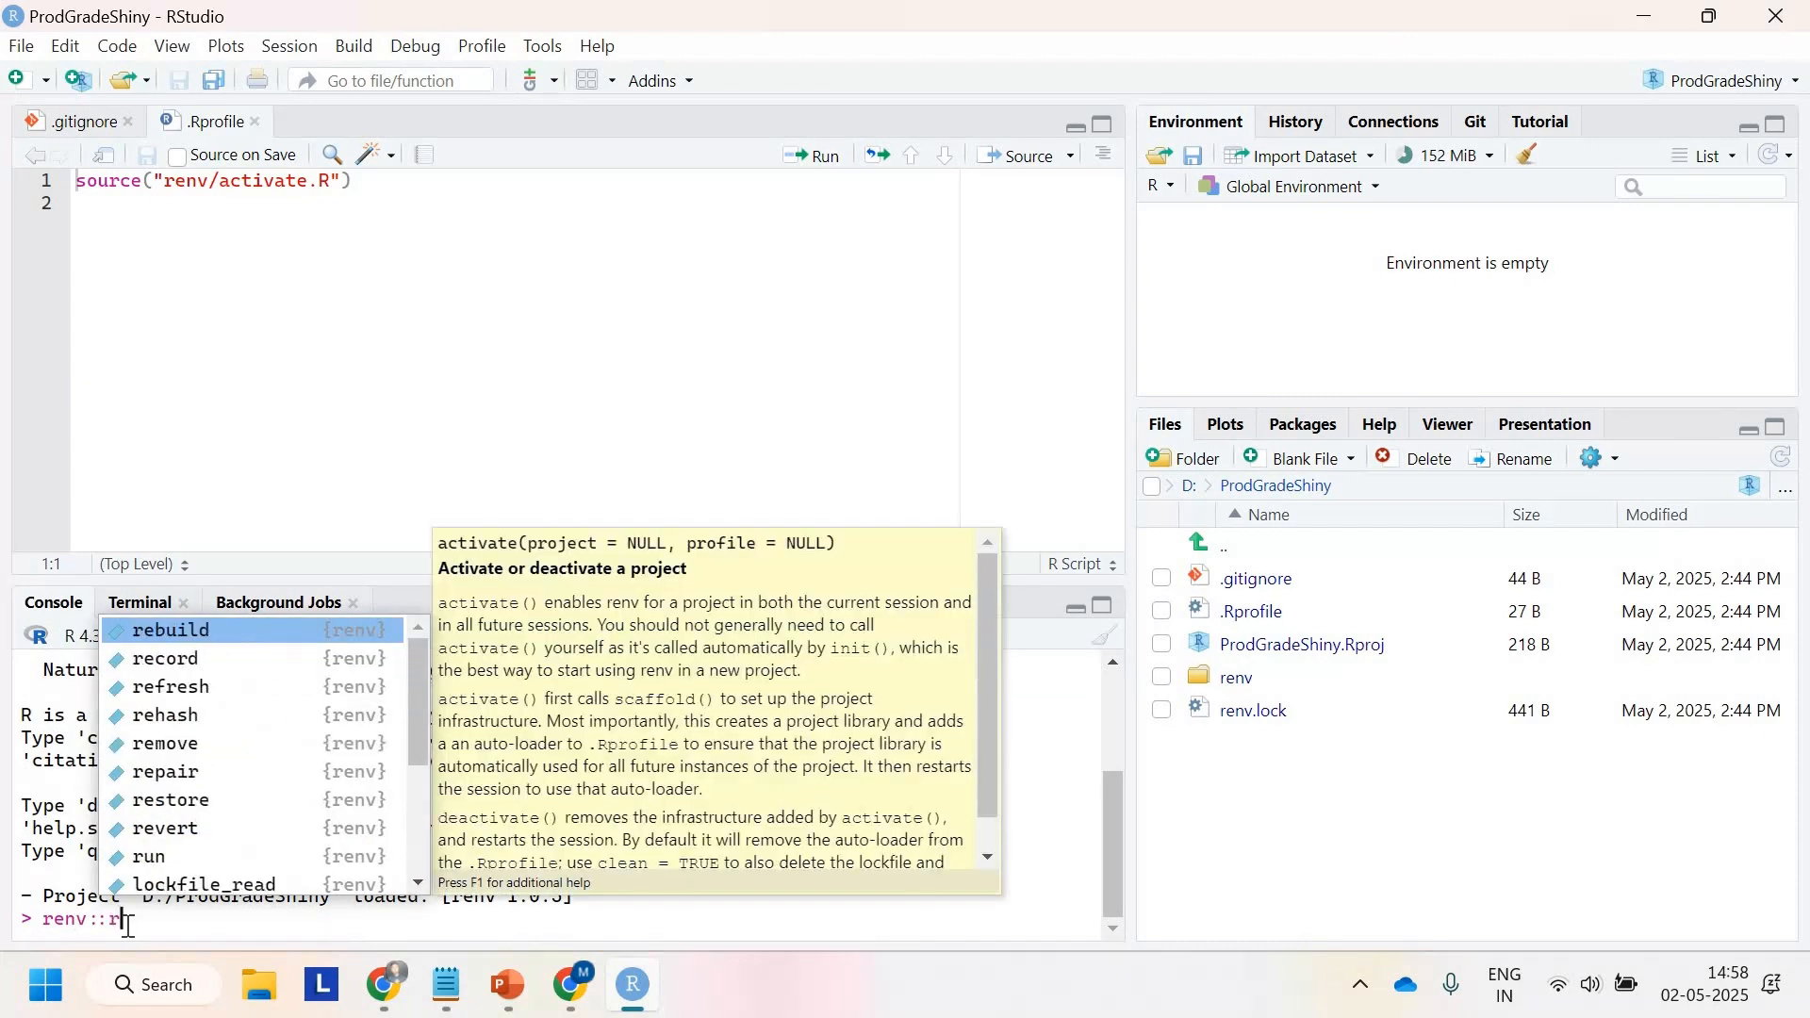
type("esto")
key("Tab")
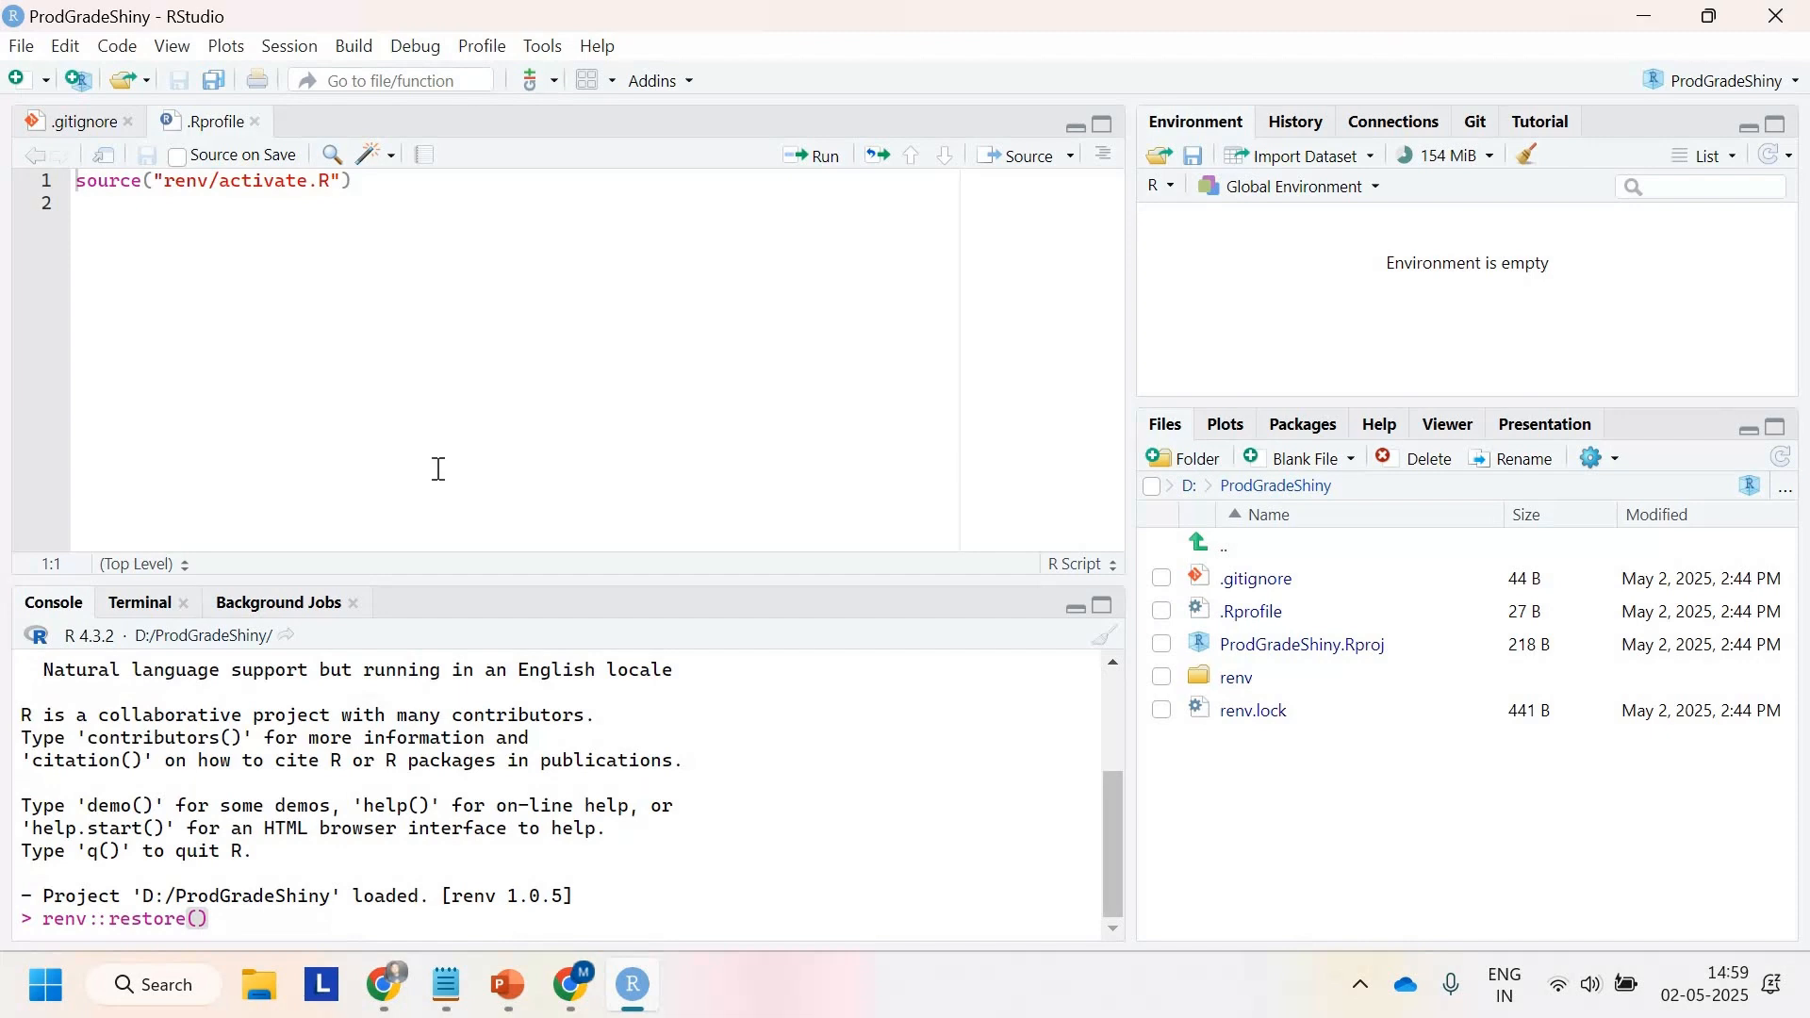
Step: Switch to Chrome and open github.com in a new browser tab
mouse_move(400, 997)
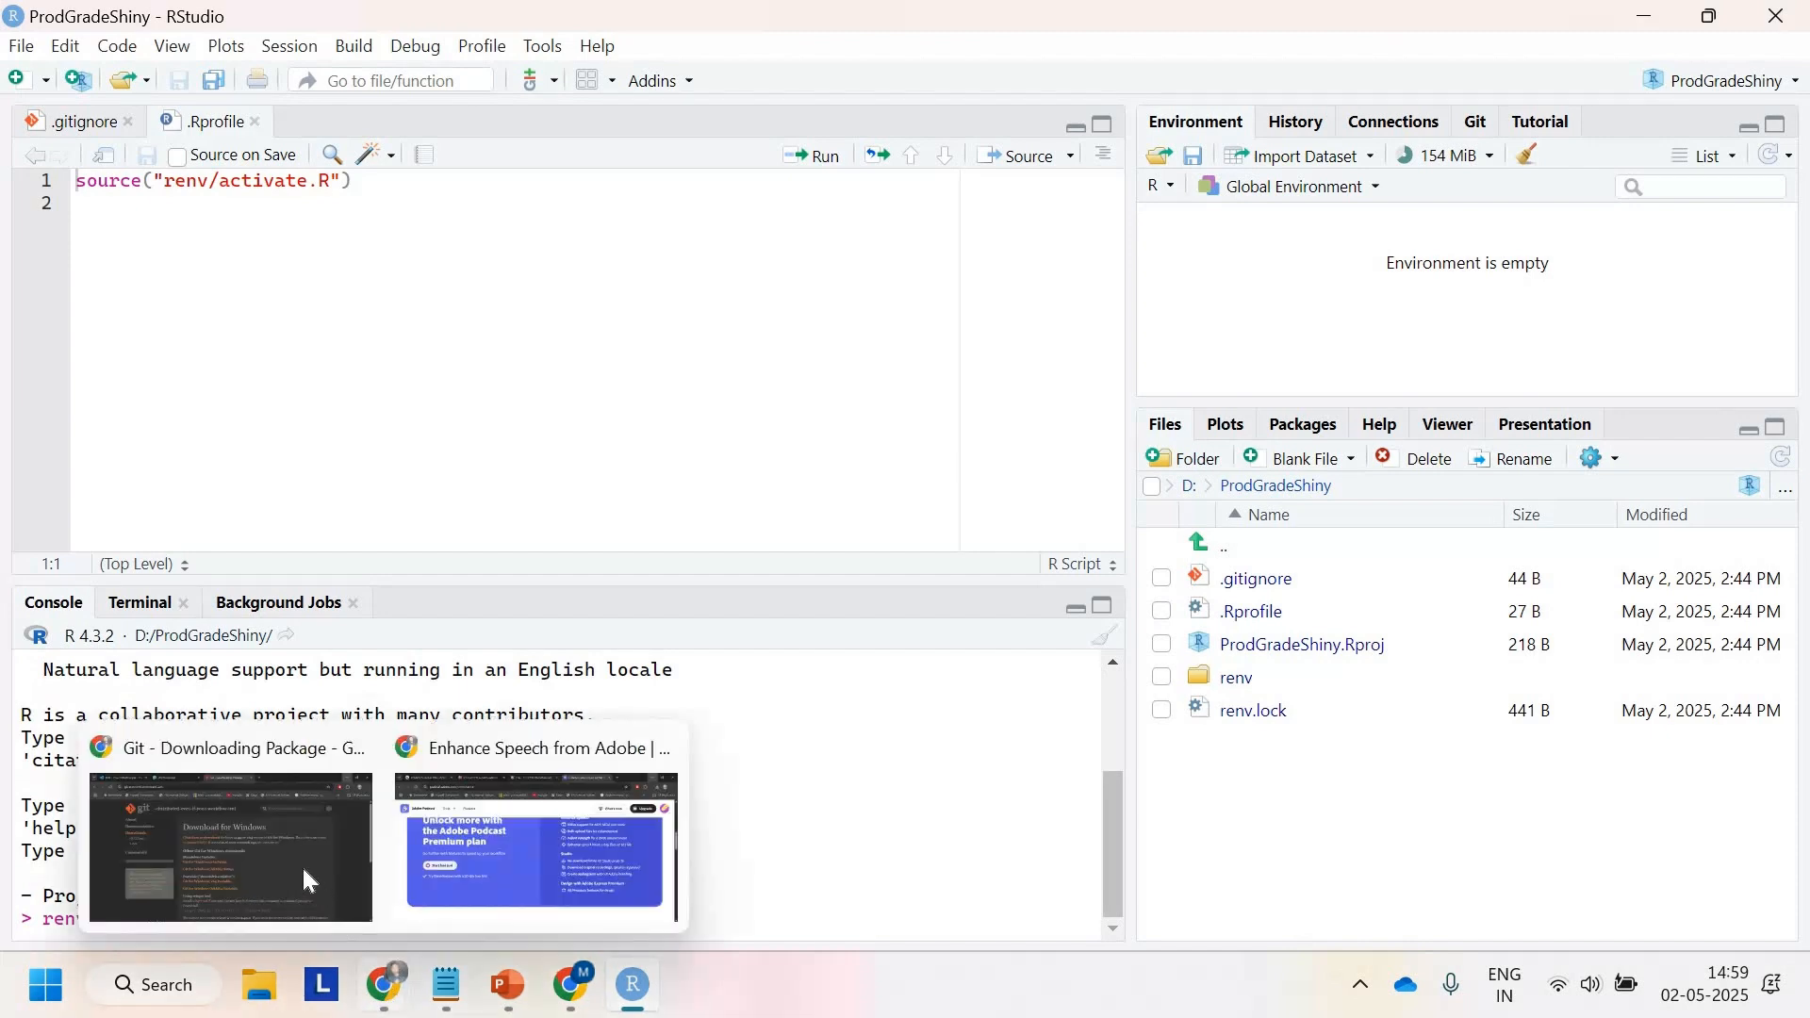
left_click(302, 868)
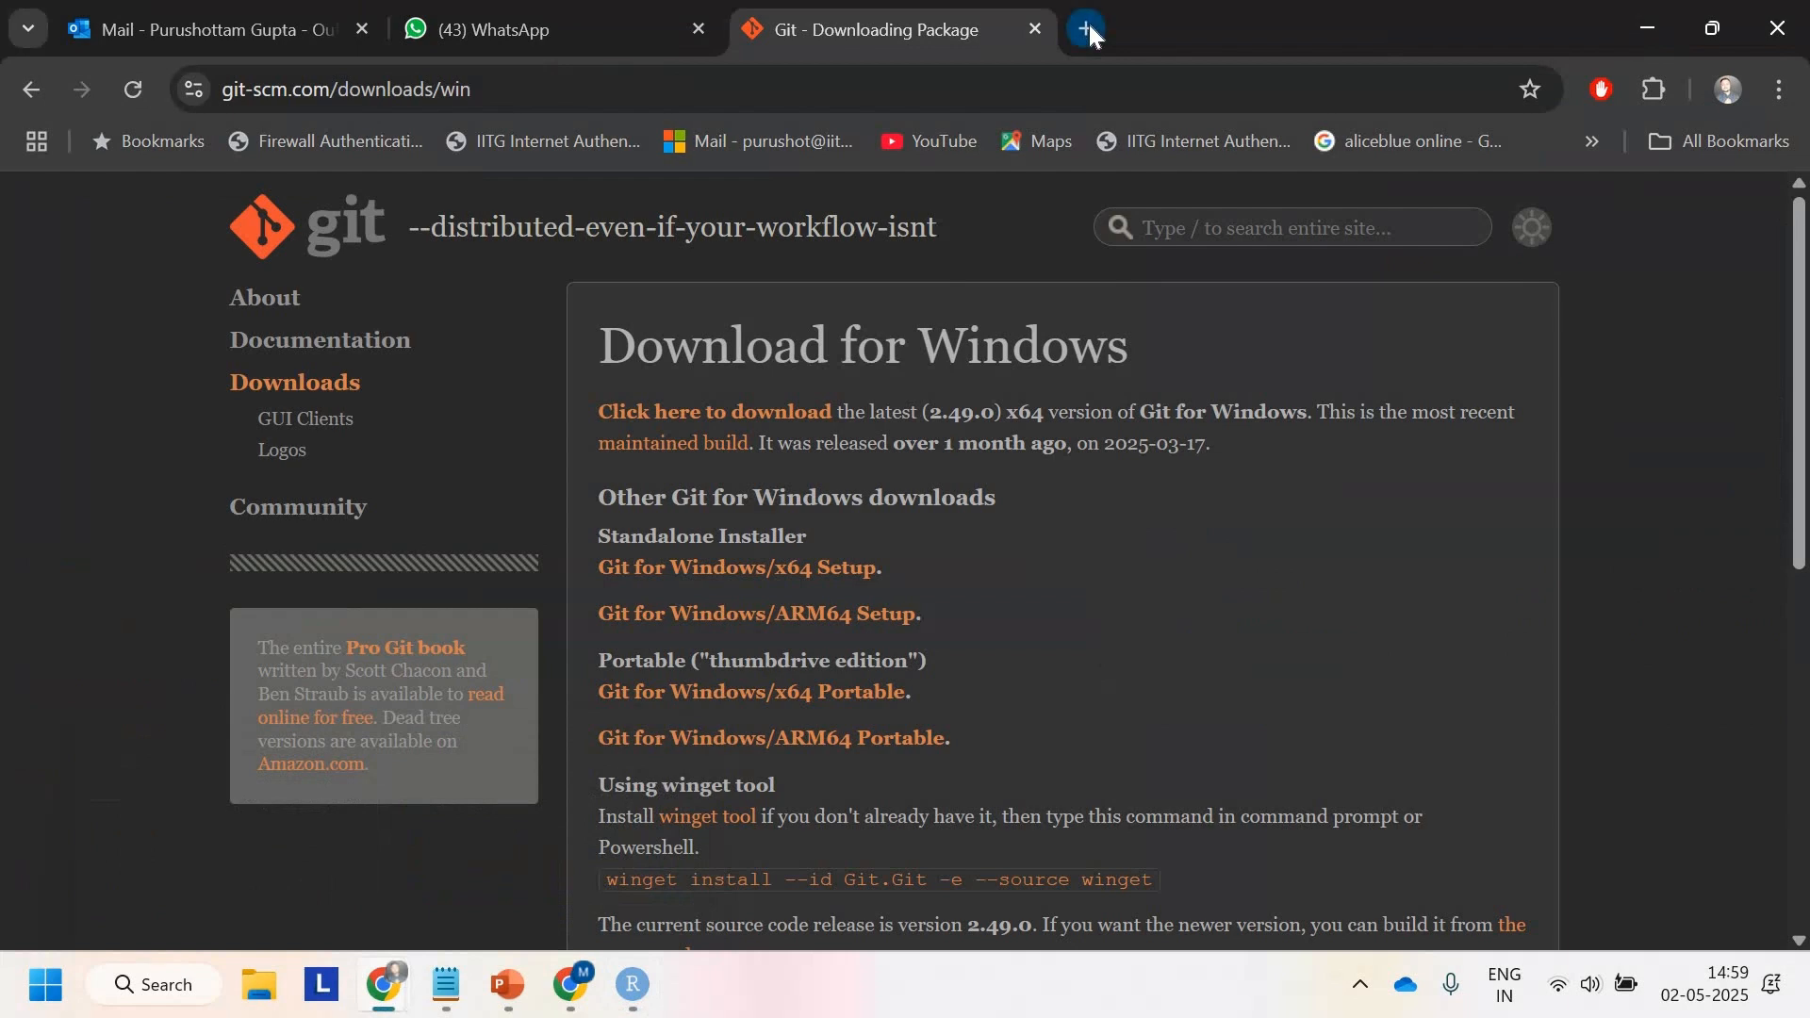
left_click(1088, 29)
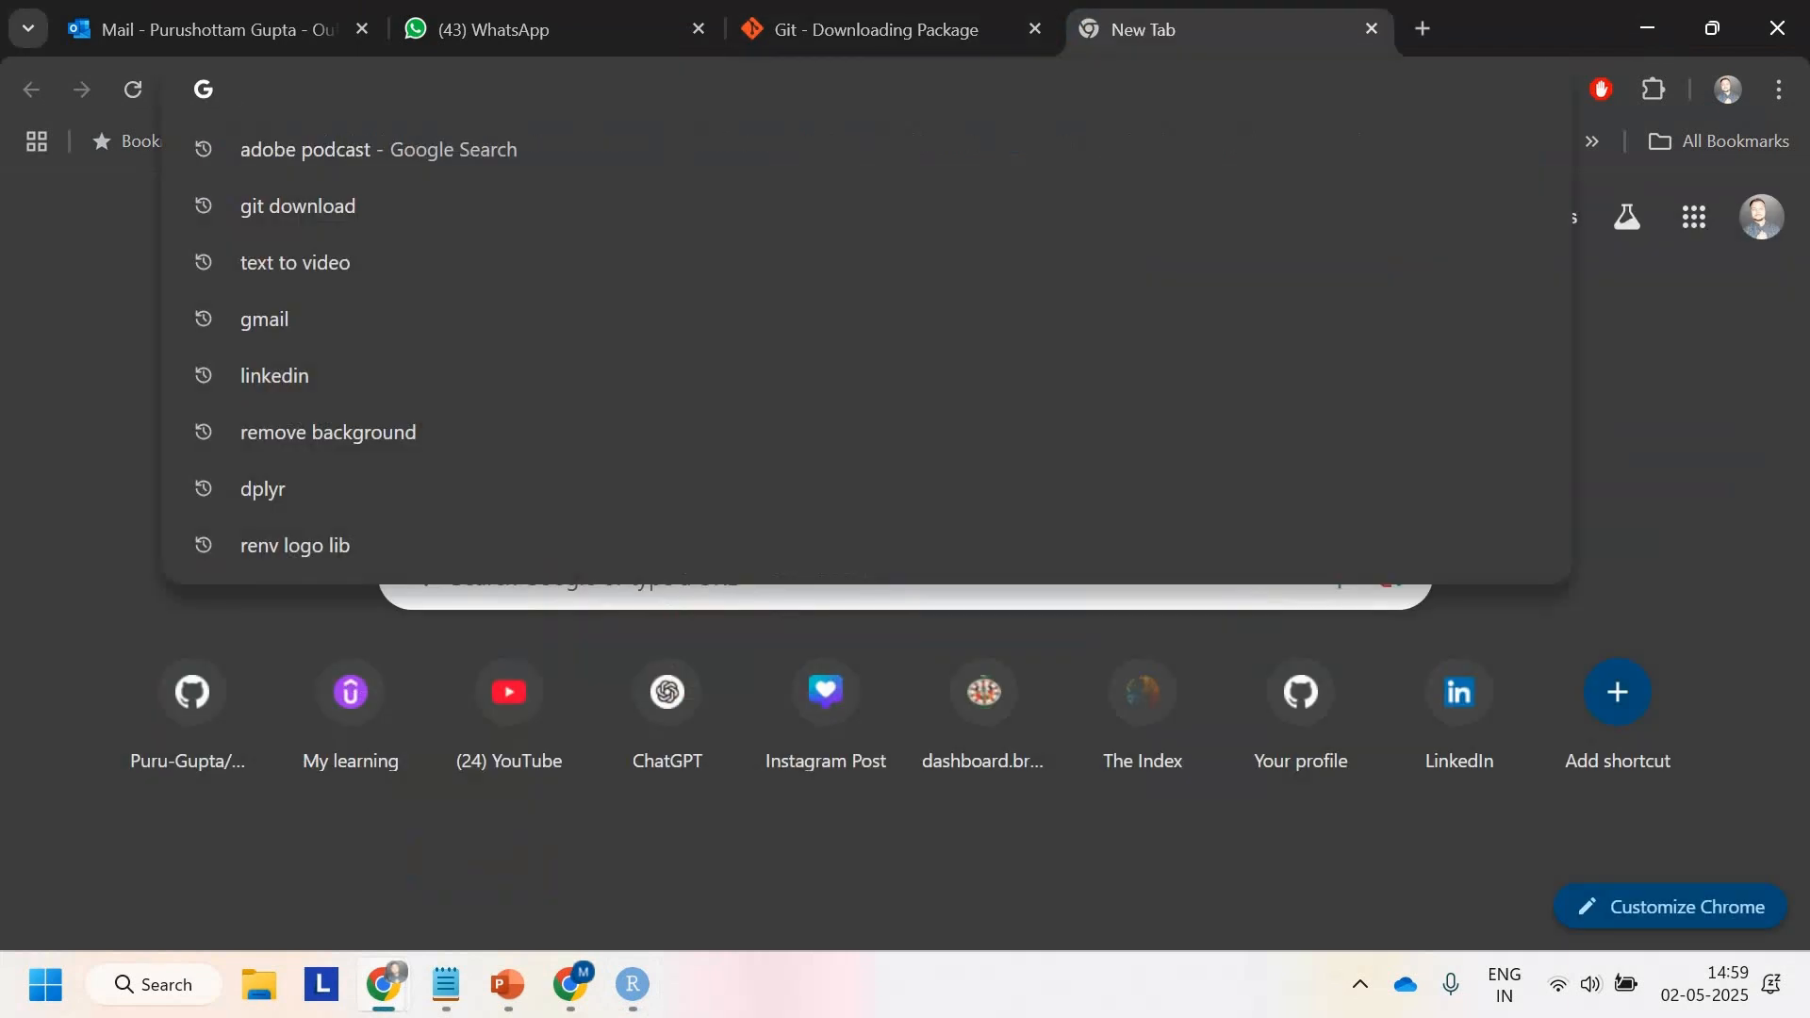
type("githu")
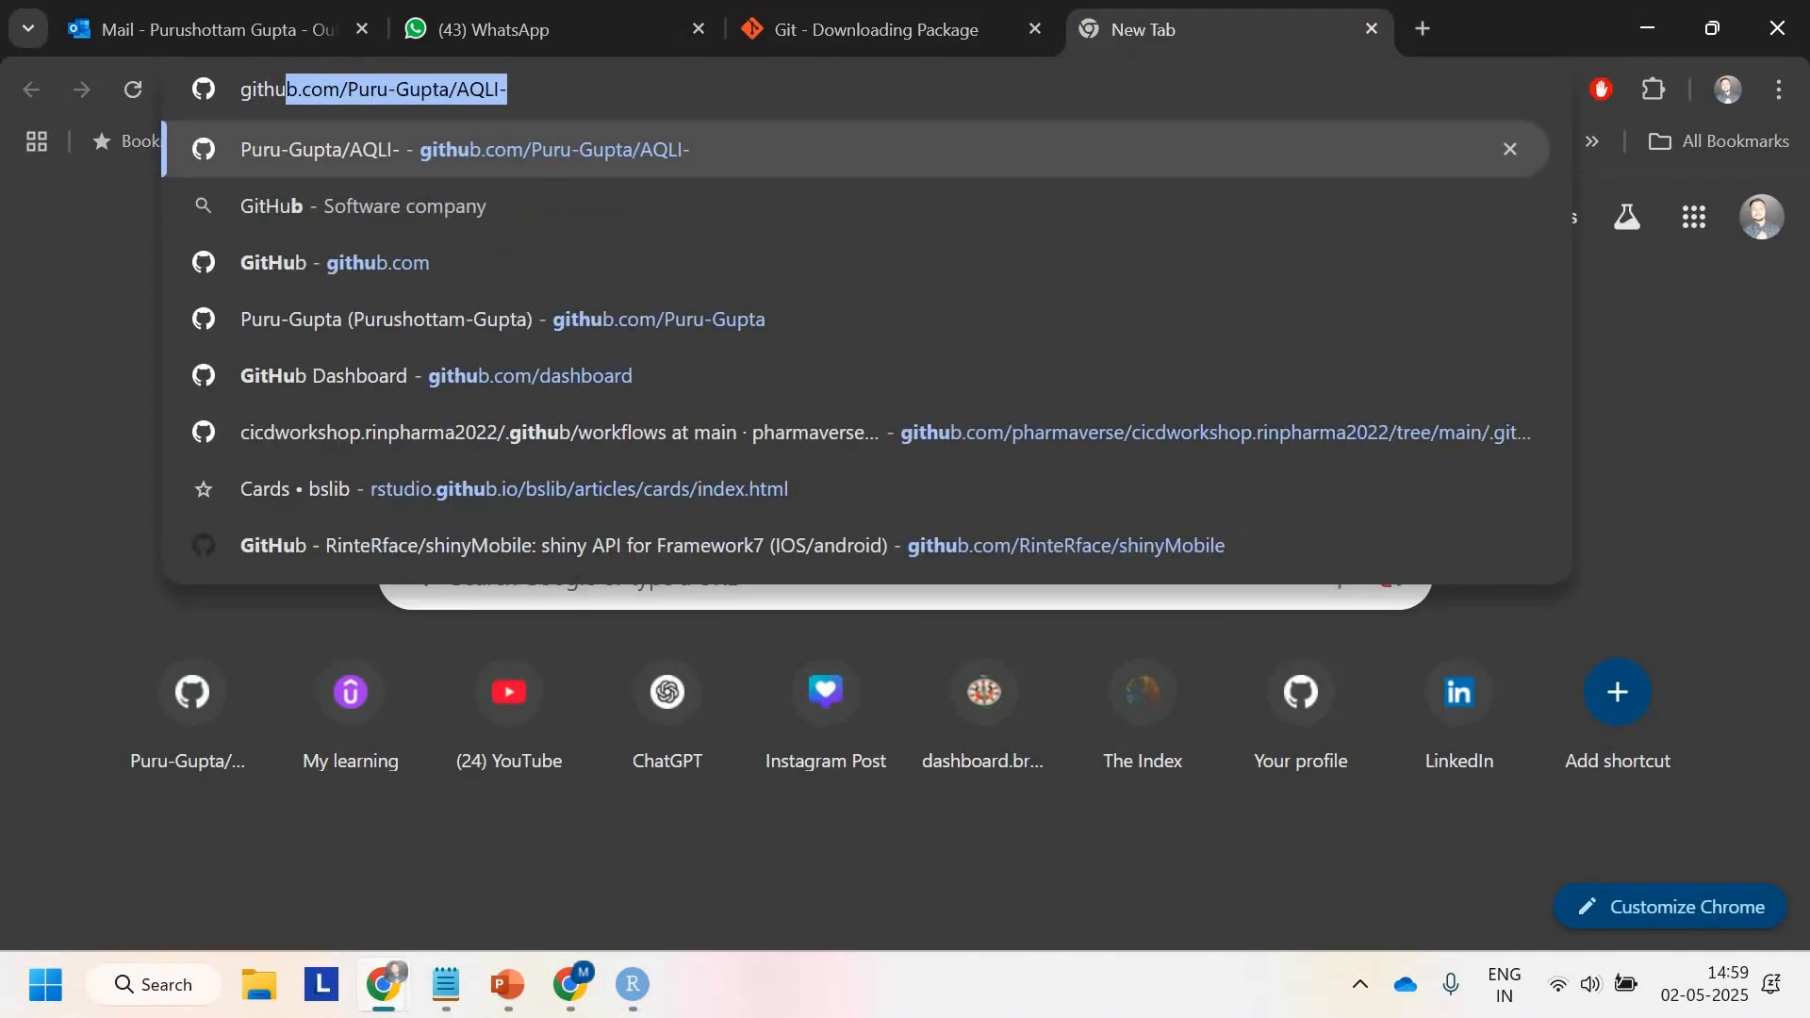
key("Right")
key("BackSpace")
key("BackSpace")
key("BackSpace")
key("BackSpace")
key("BackSpace")
key("BackSpace")
key("BackSpace")
key("BackSpace")
key("BackSpace")
key("BackSpace")
key("BackSpace")
key("BackSpace")
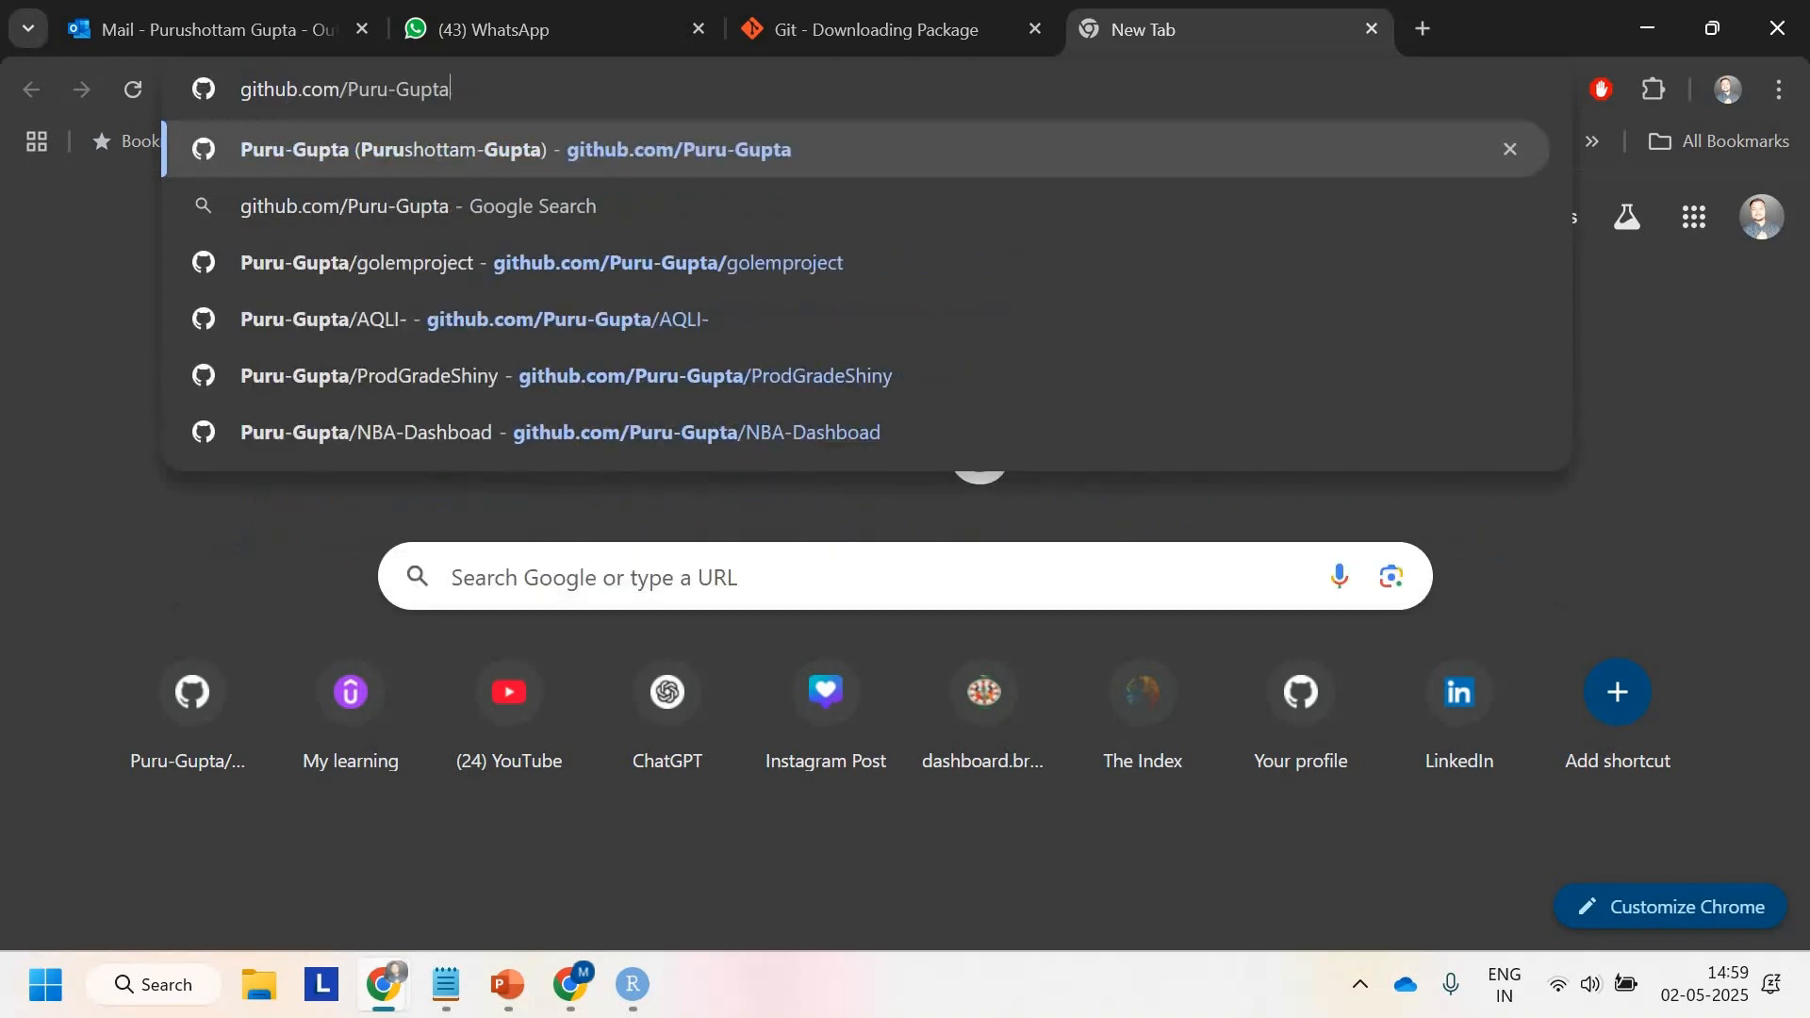
key("BackSpace")
key("BackSpace")
key("BackSpace")
key("BackSpace")
key("Return")
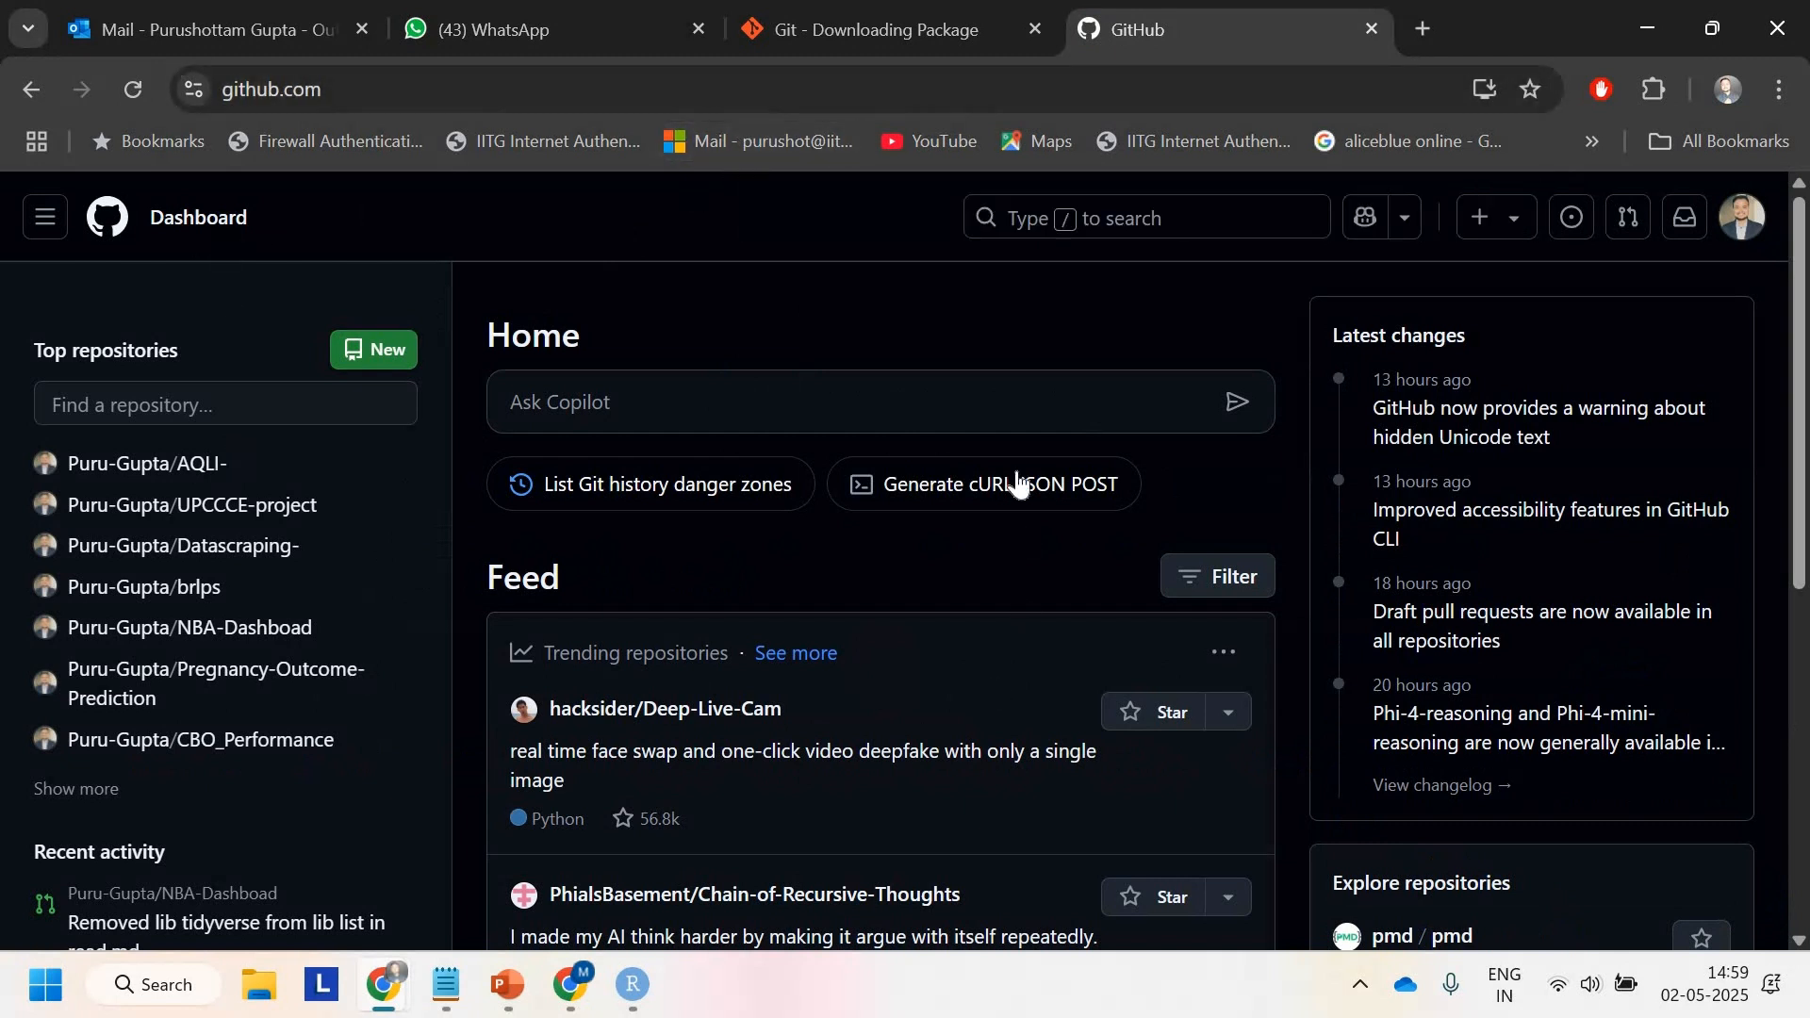
Step: Open the GitHub account menu and scroll through its options
left_click(1746, 231)
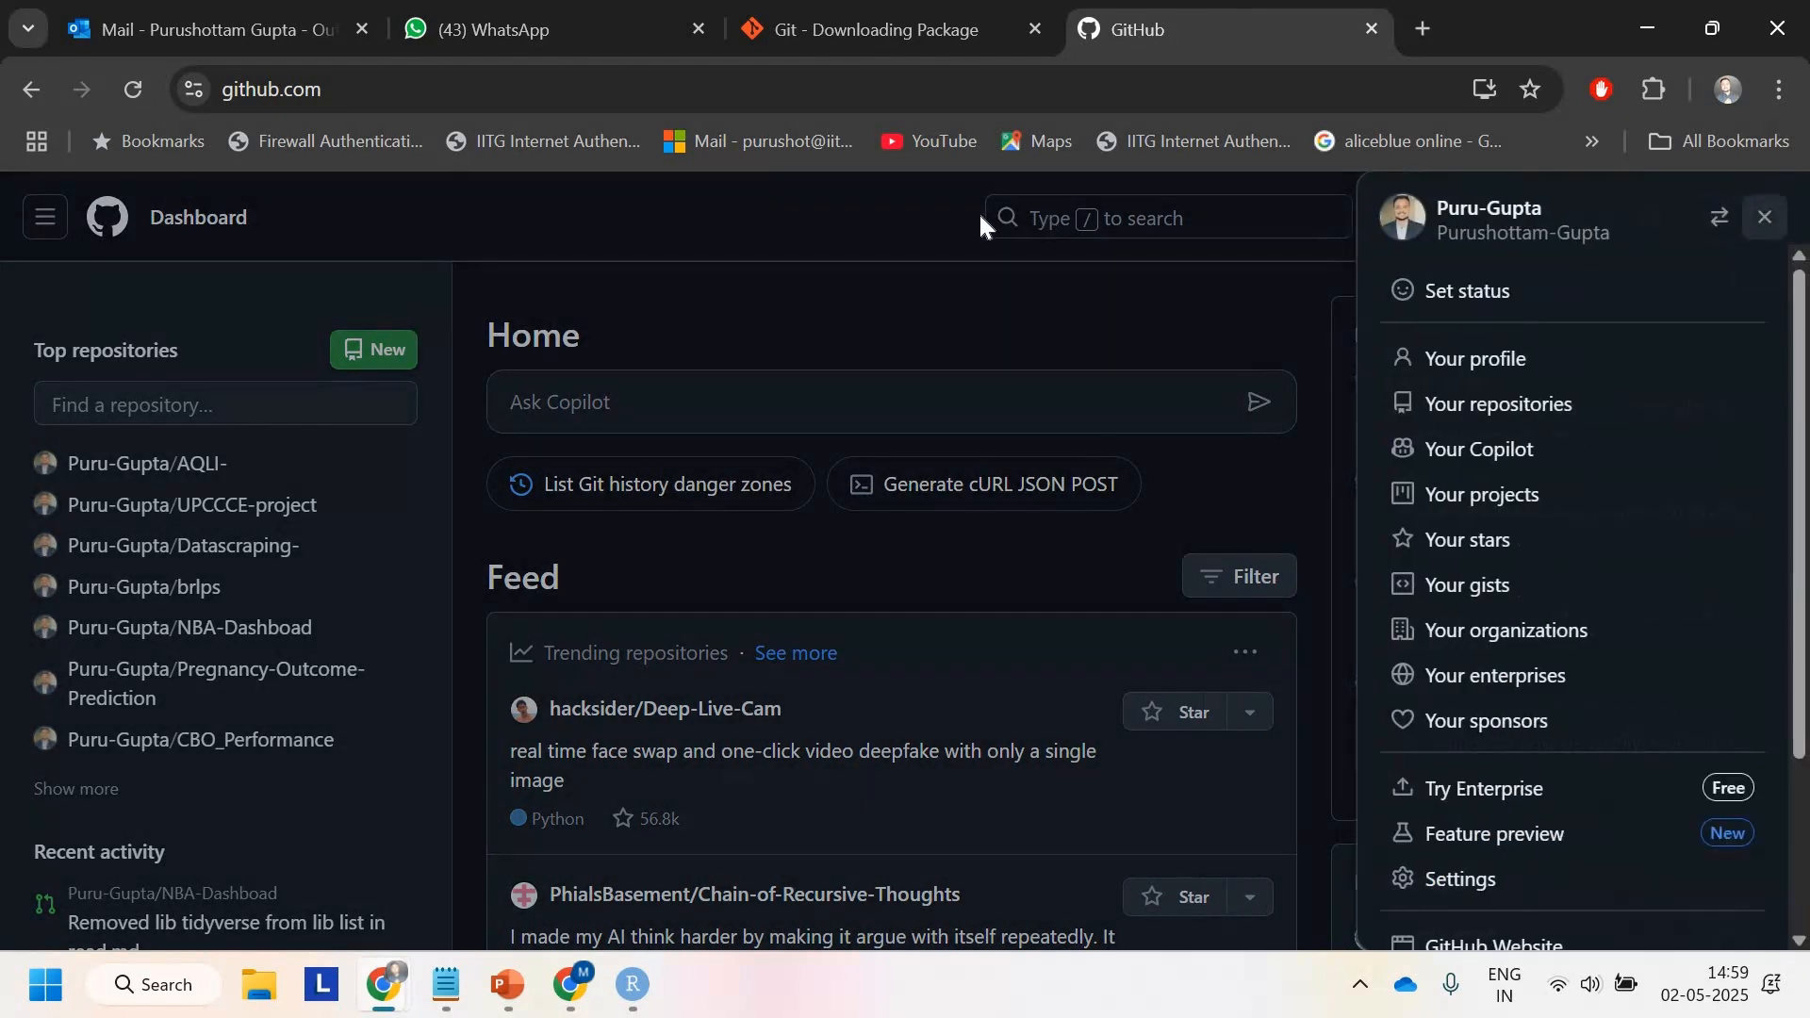
left_click(946, 247)
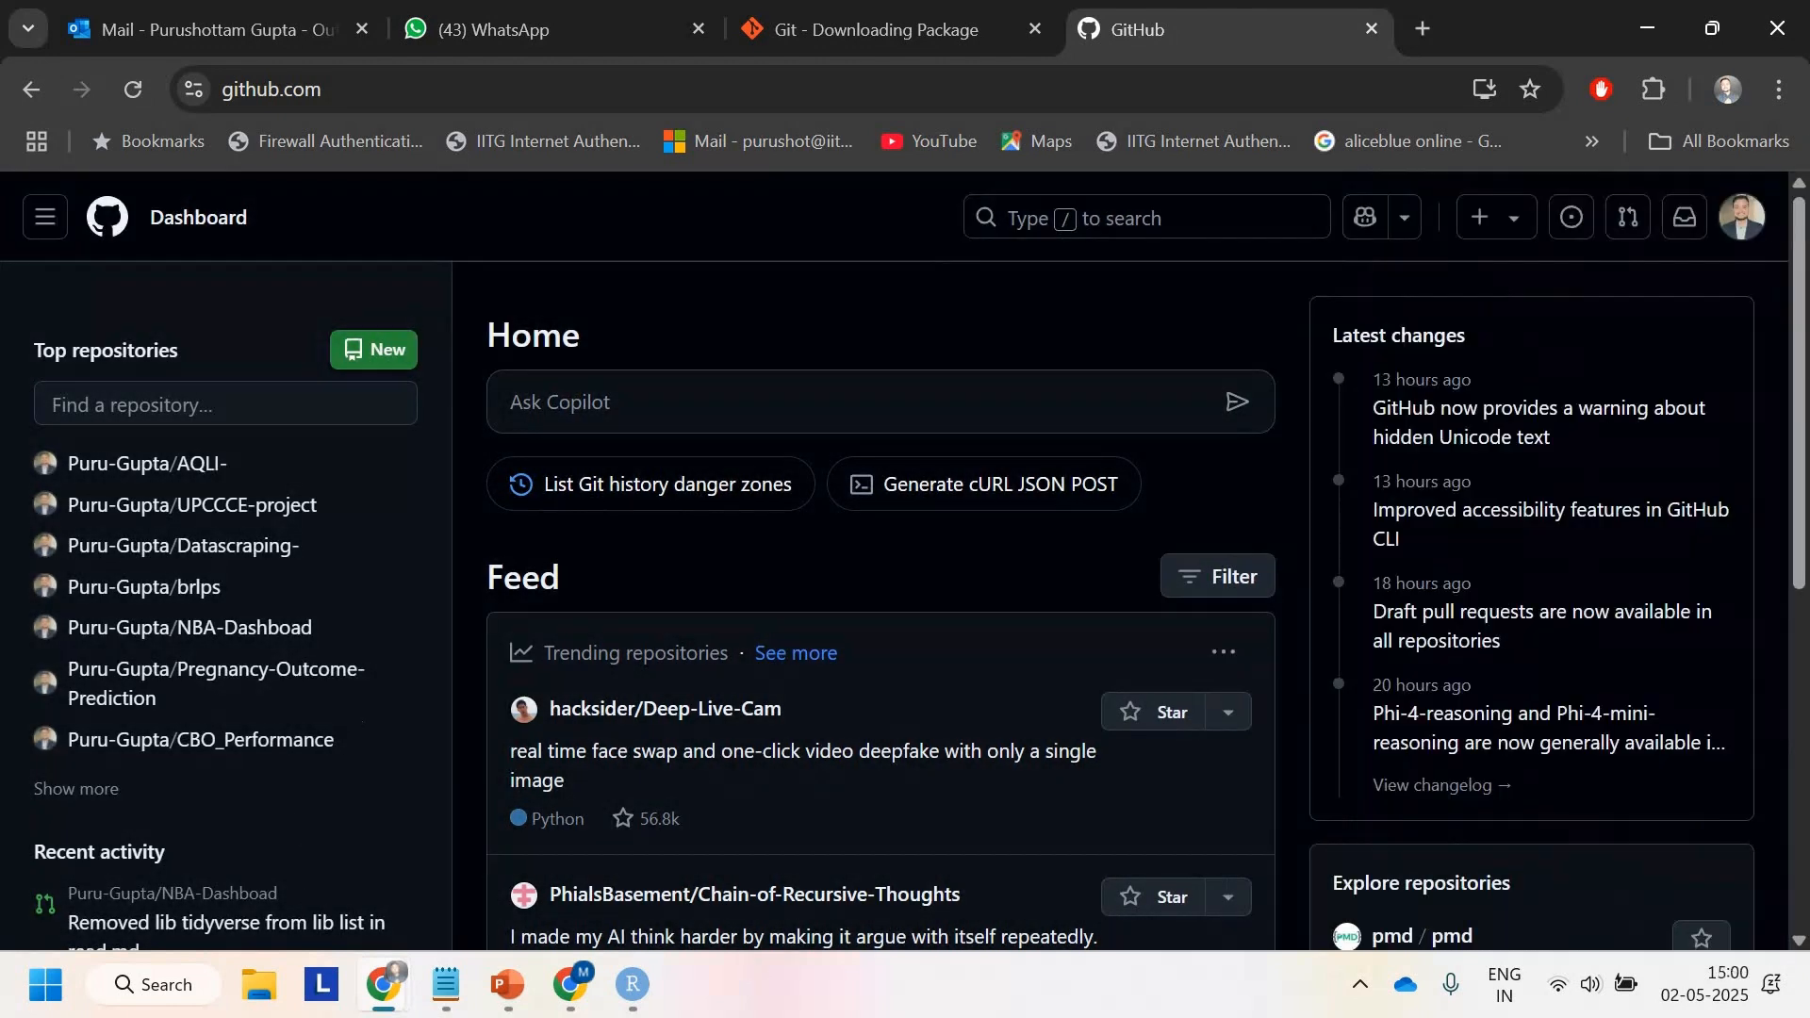
left_click(1761, 231)
scroll(1539, 449, "down", 3)
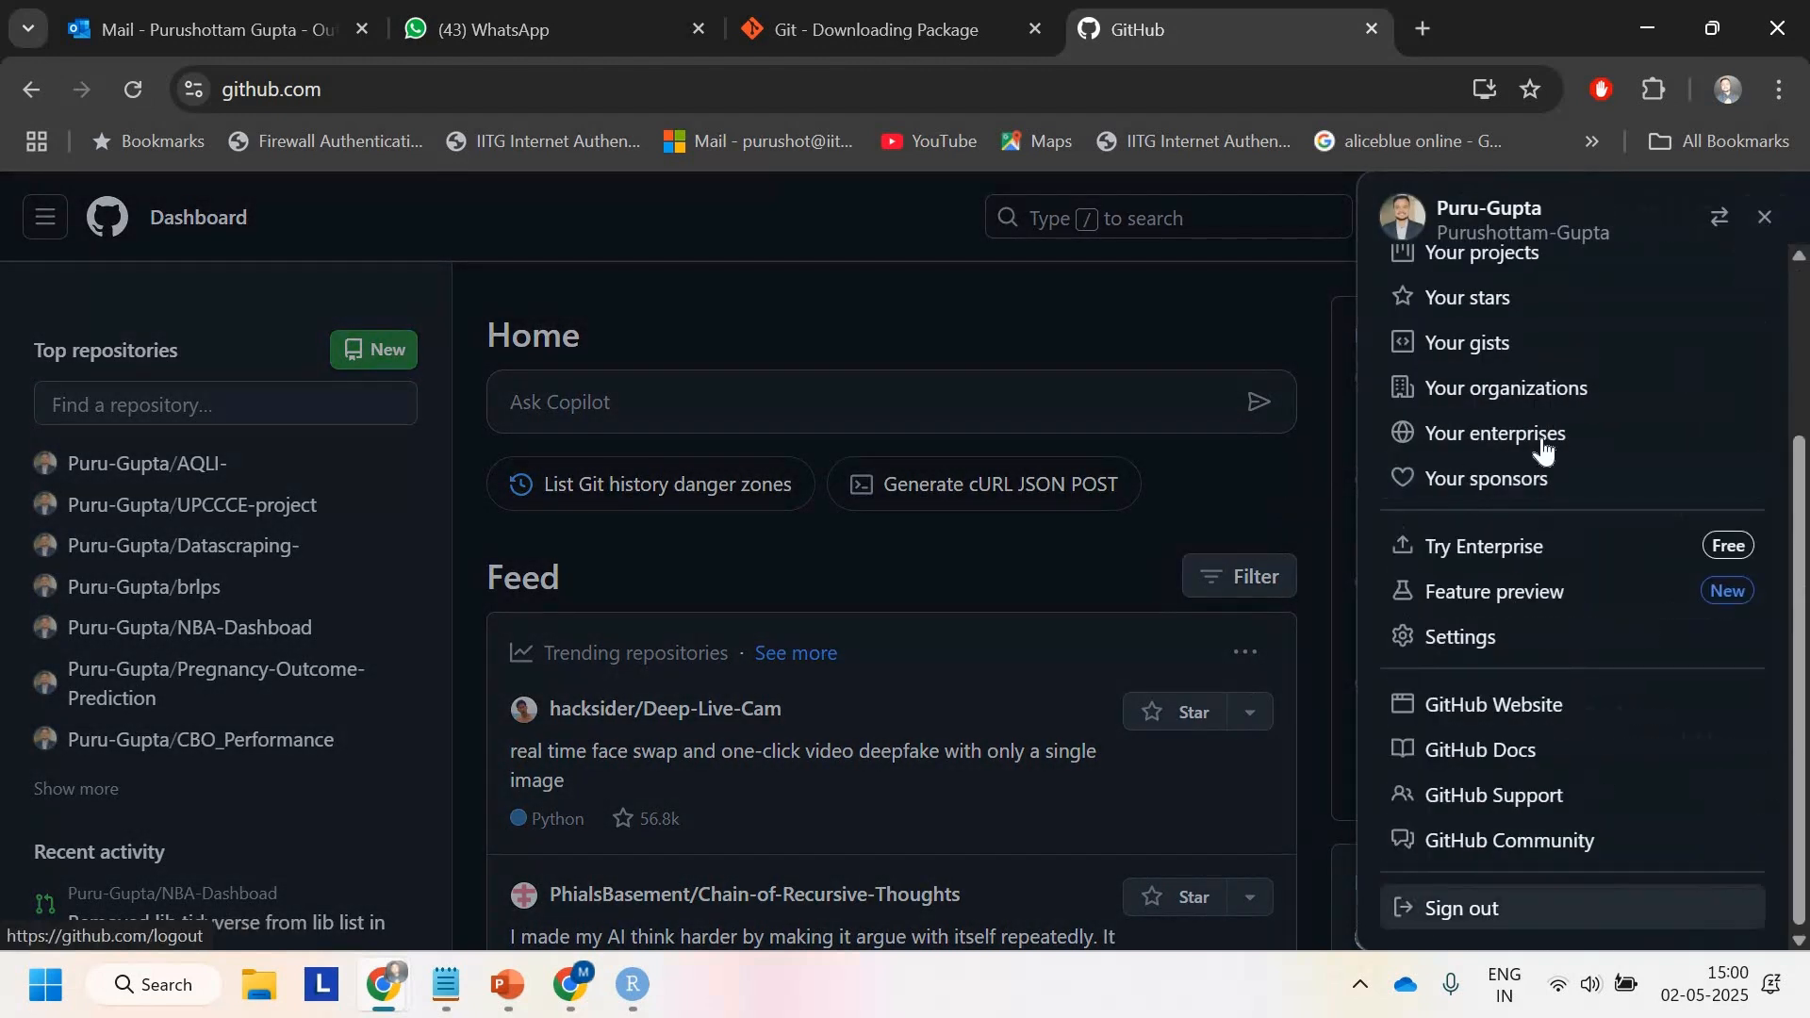
scroll(1539, 449, "up", 3)
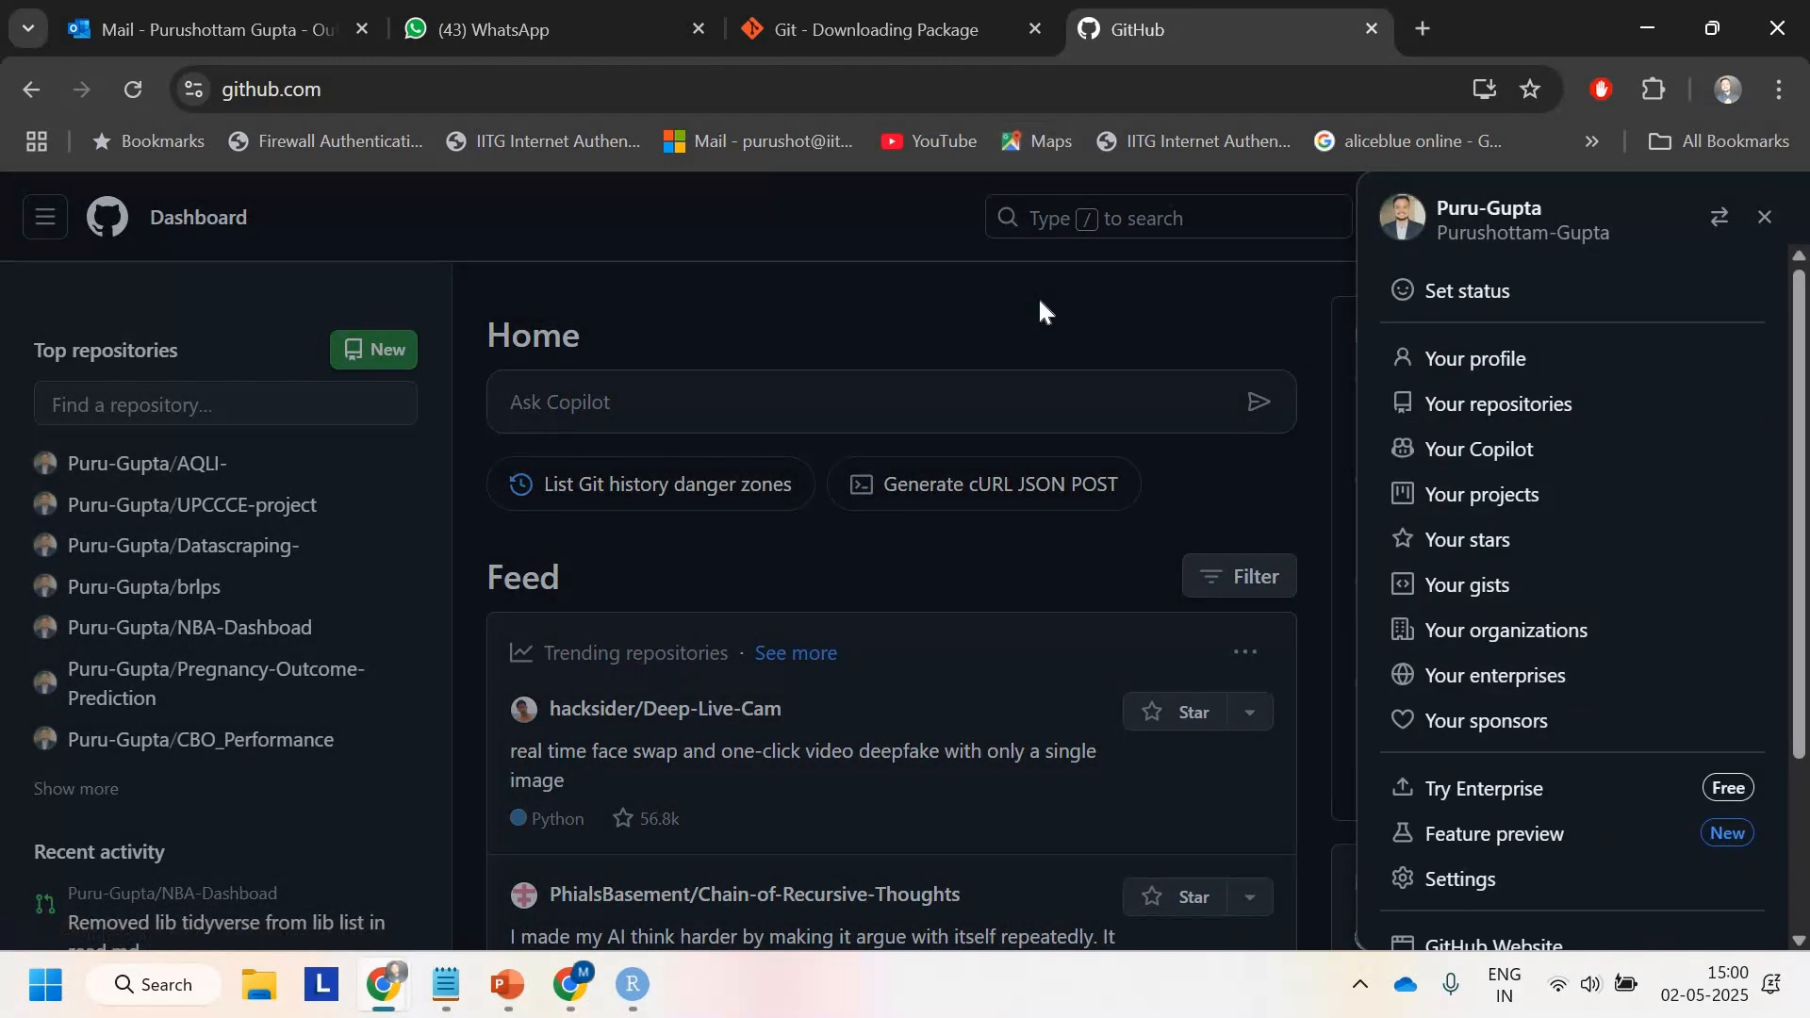
left_click(465, 285)
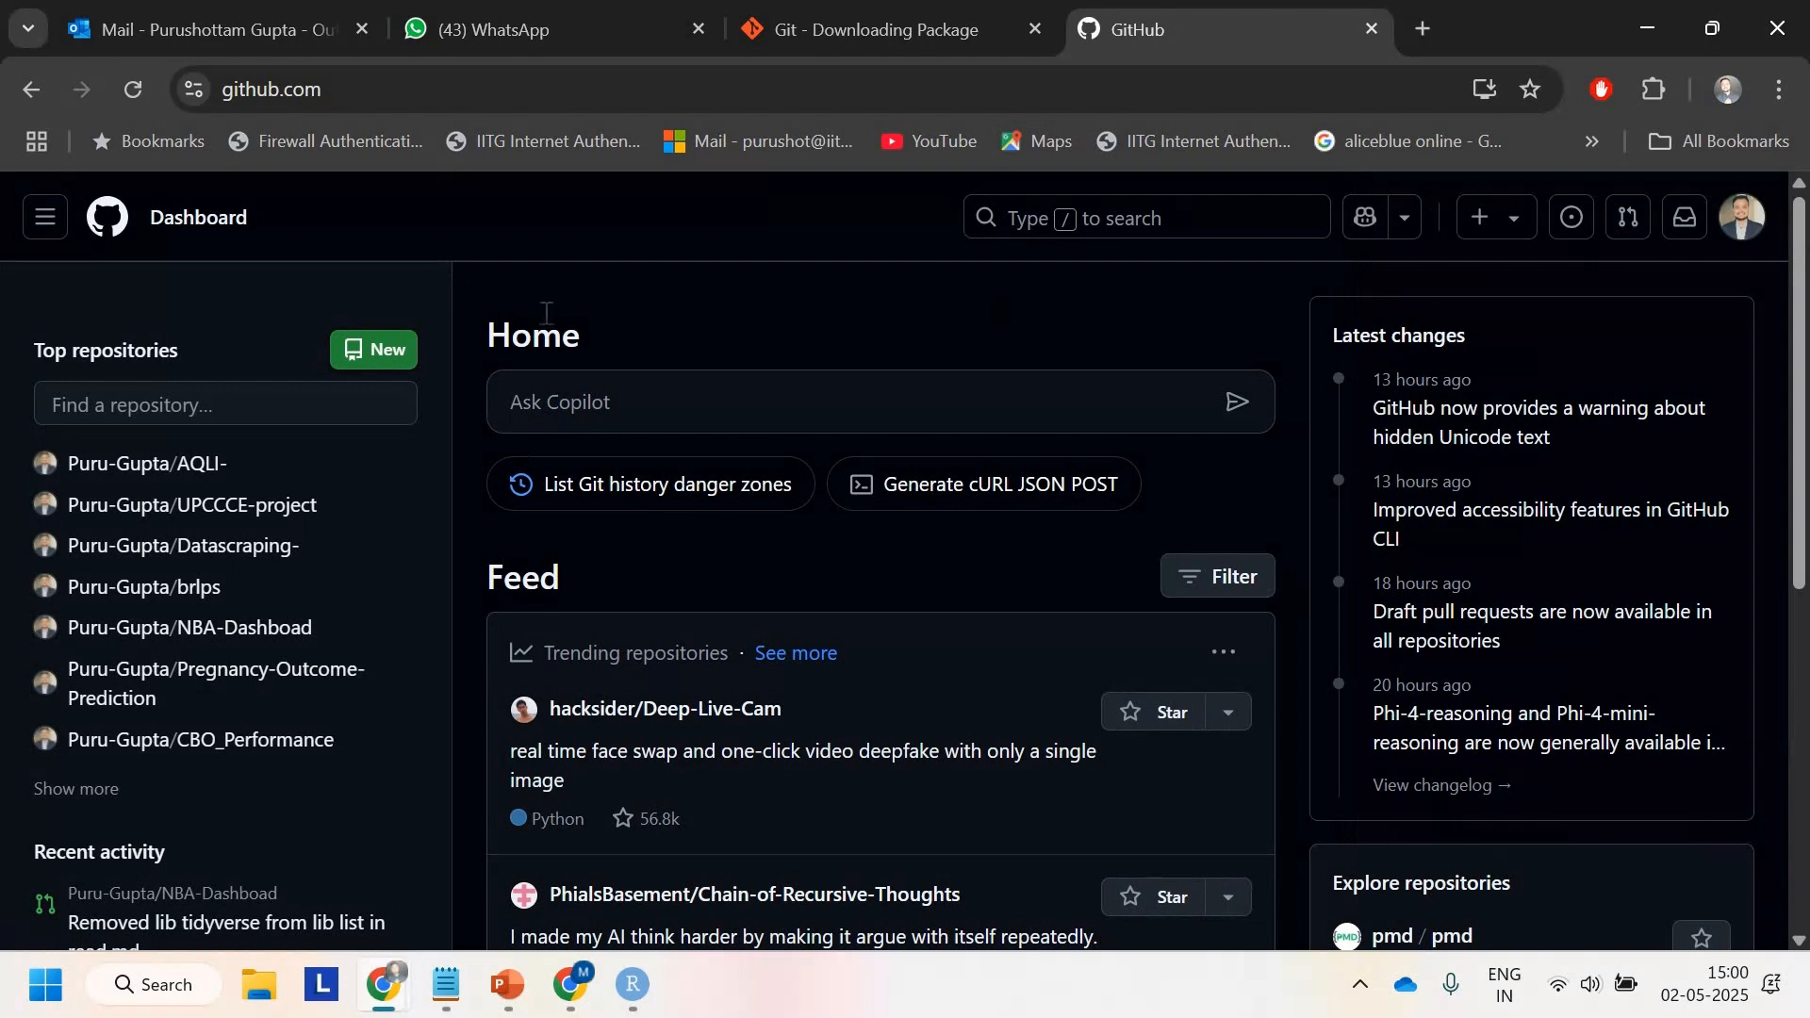
Step: Start a new repository and name it ProductionGradeShinyApp
left_click(400, 360)
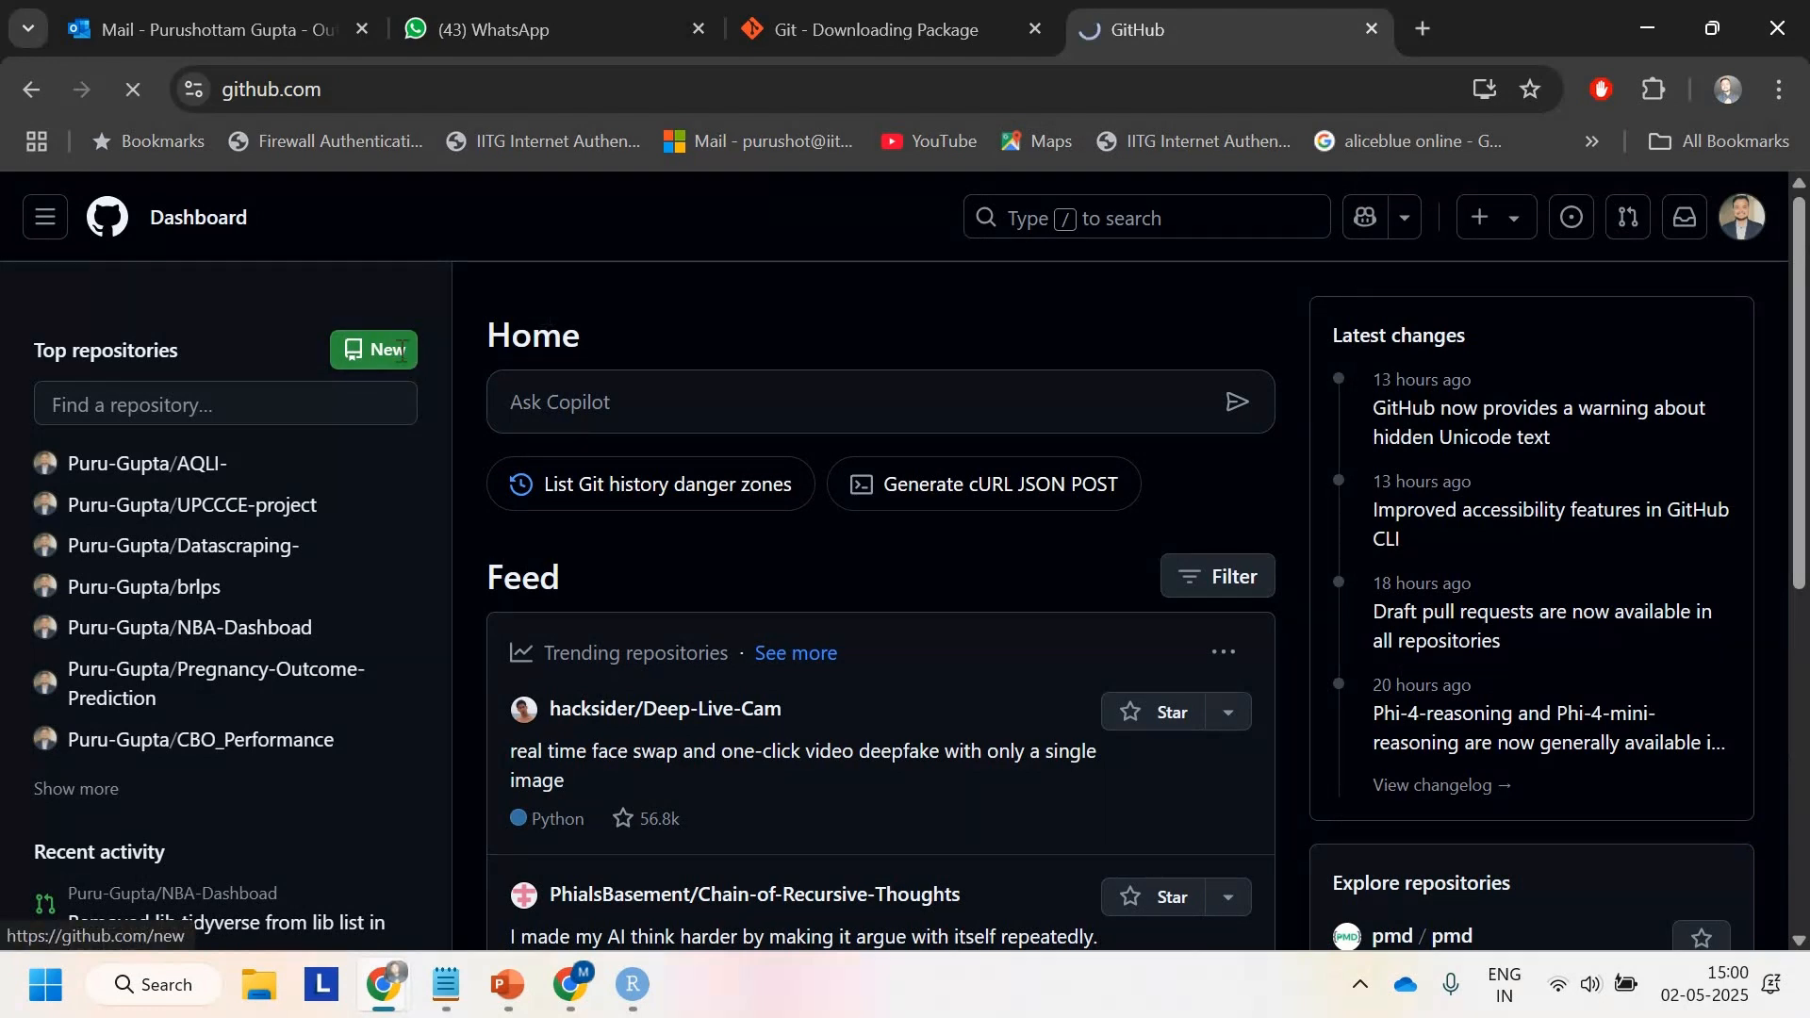
scroll(719, 541, "down", 2)
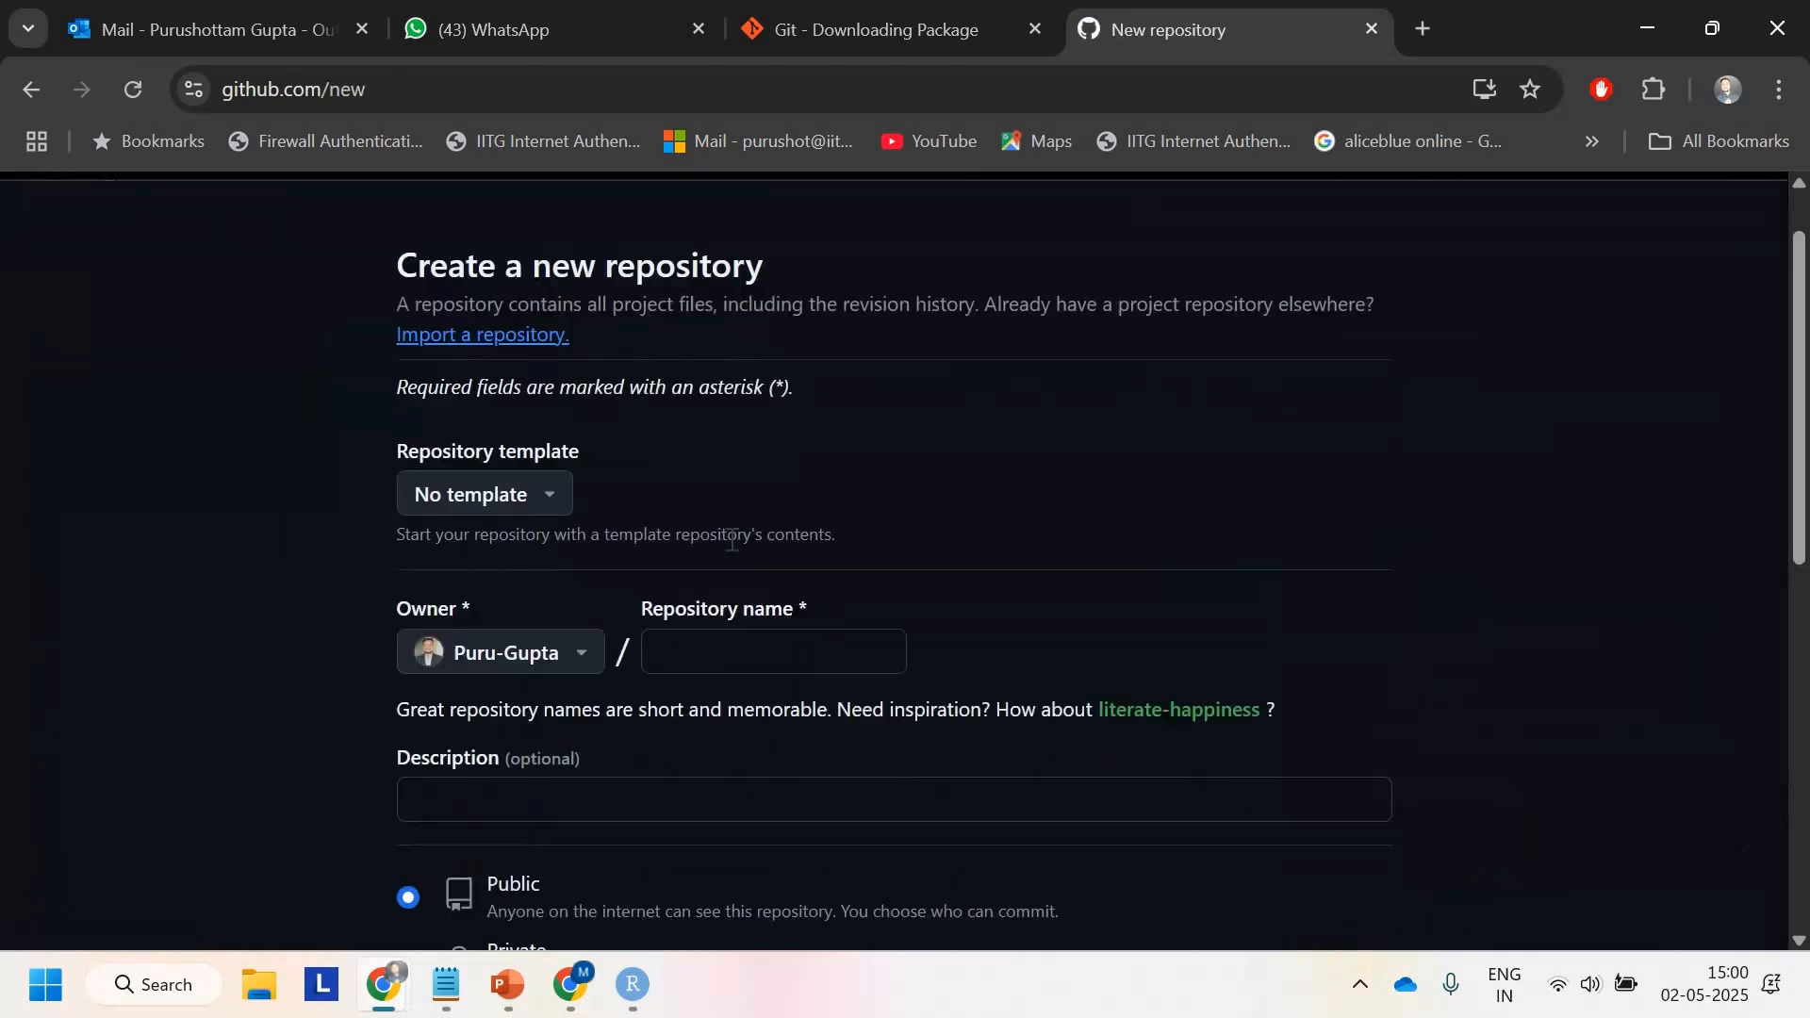
left_click(735, 539)
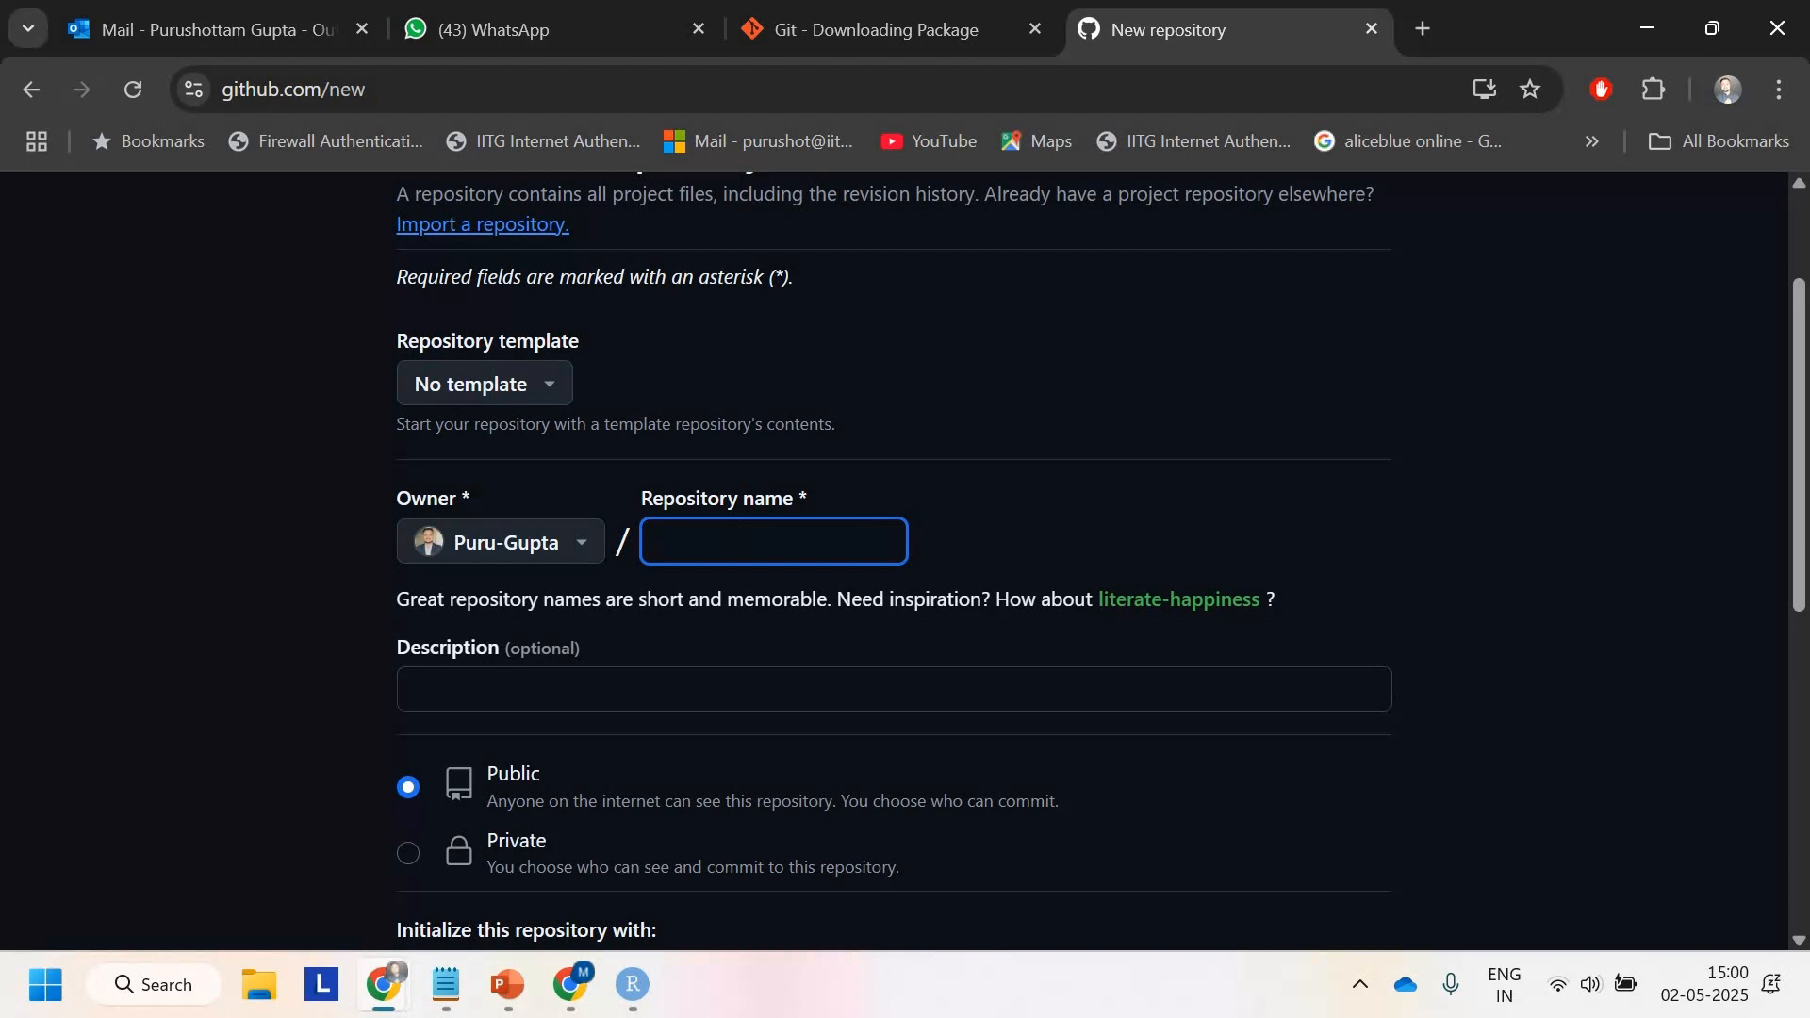
type("ProductionG")
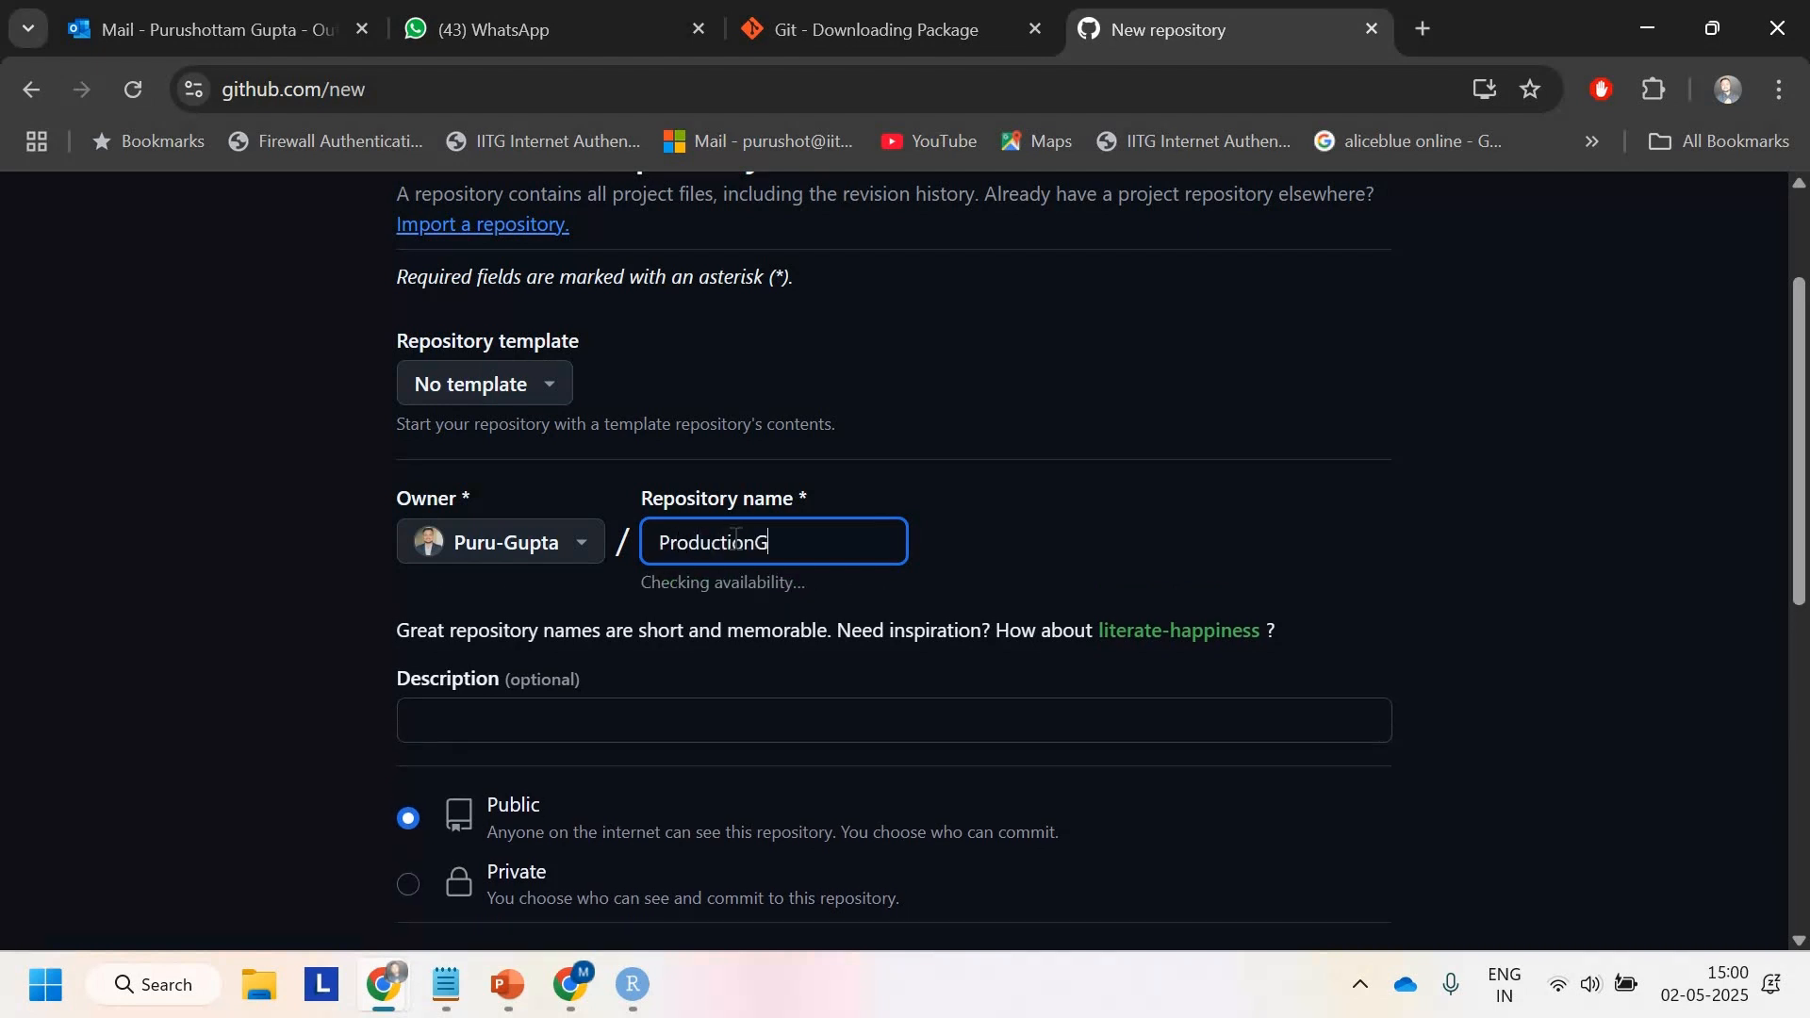
type("radeShinyApp")
Step: Leave the repository public with no README, .gitignore or license, and create it
left_click(617, 714)
scroll(618, 714, "down", 3)
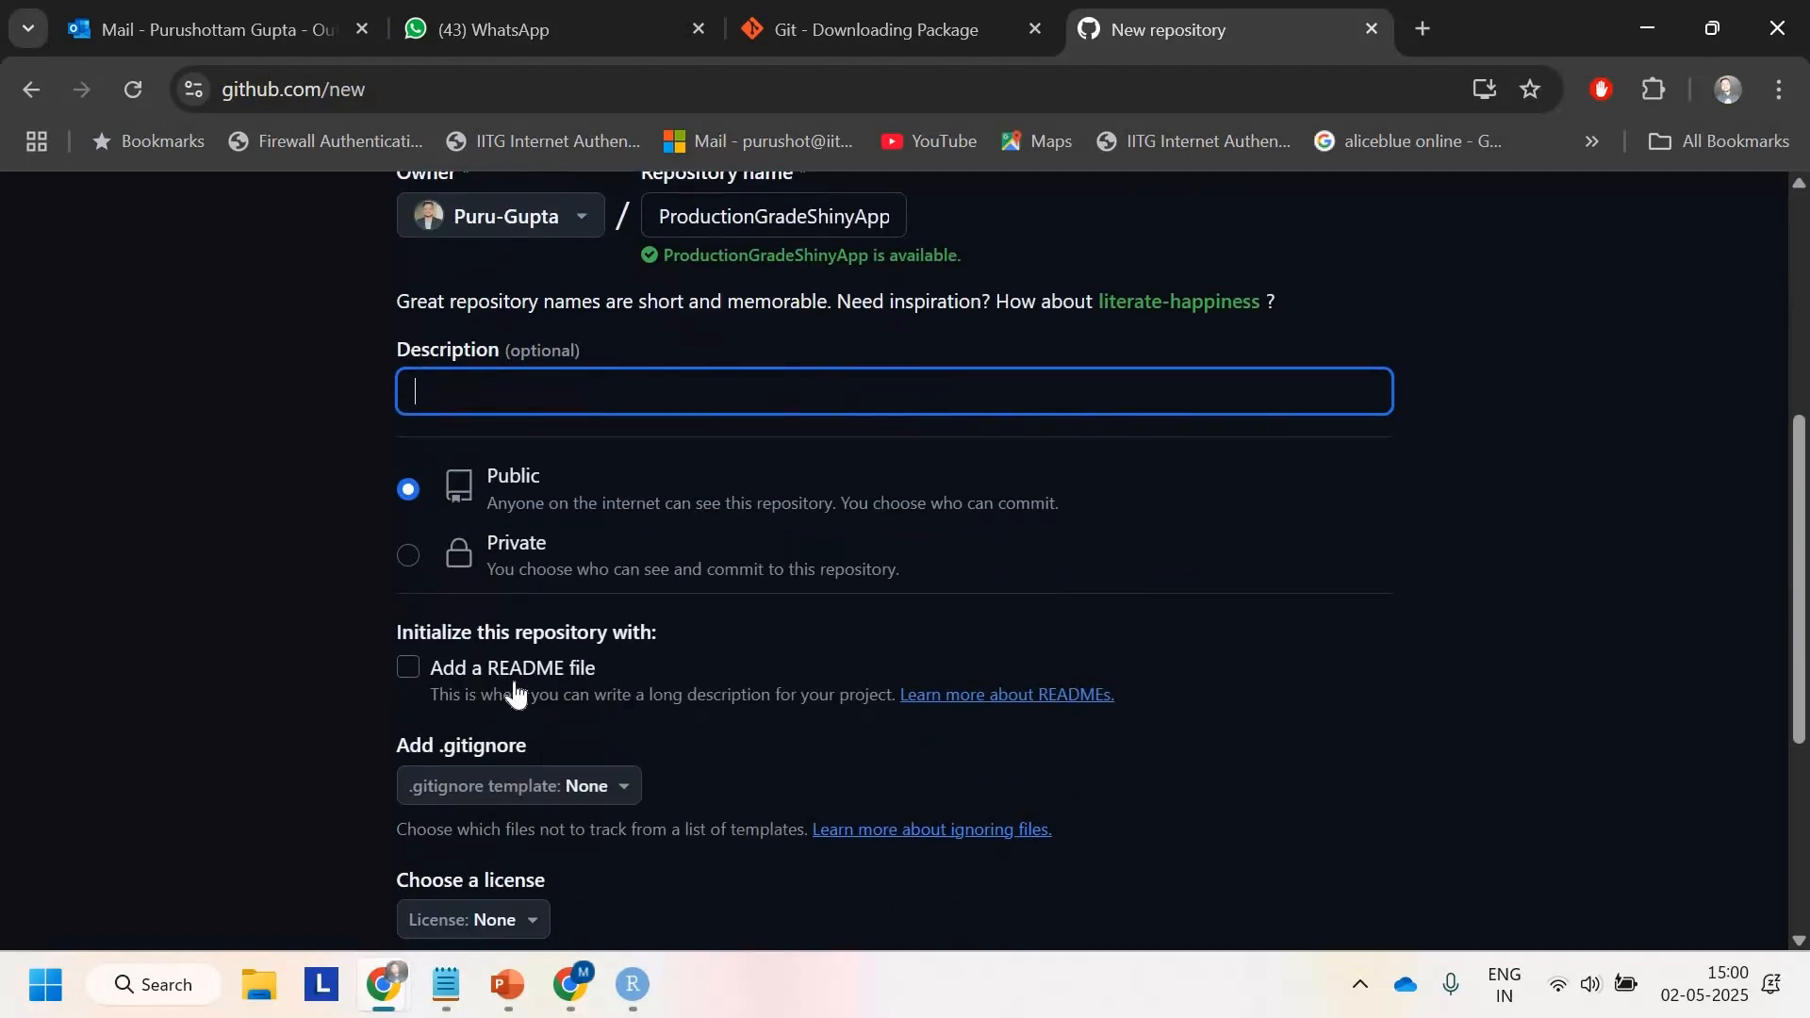
scroll(527, 679, "down", 1)
scroll(547, 666, "down", 2)
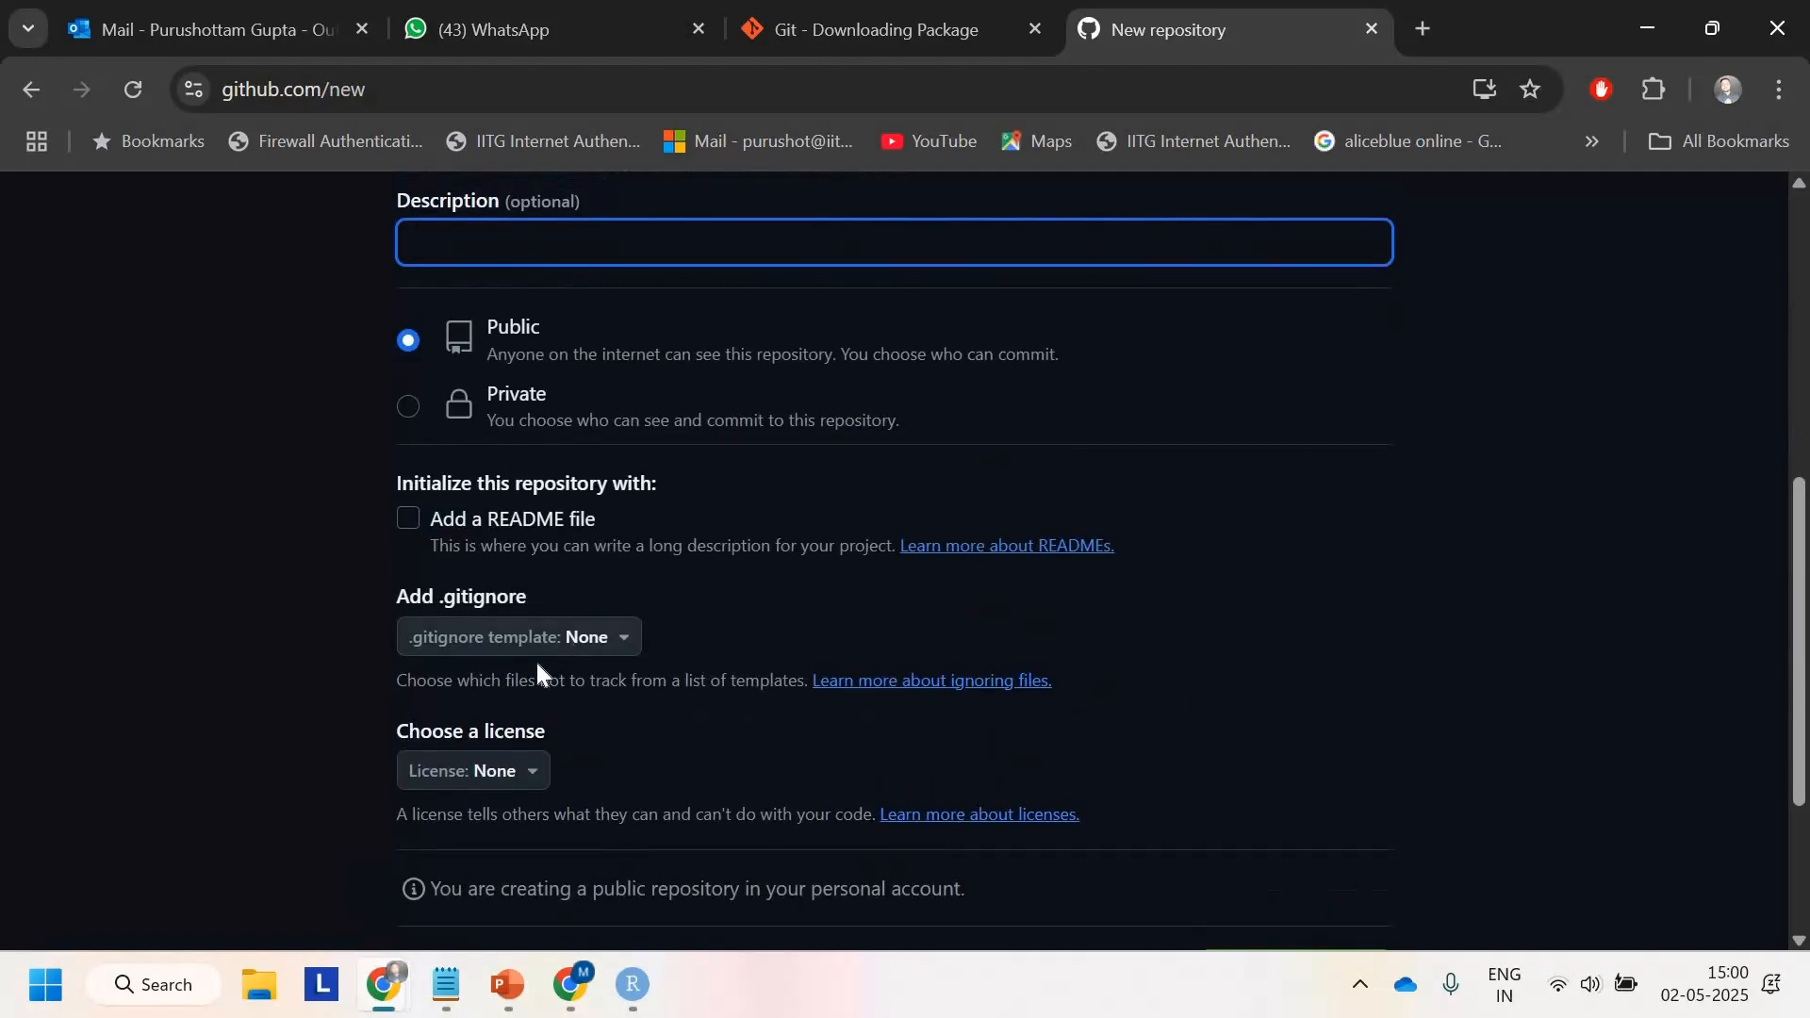
scroll(658, 513, "up", 3)
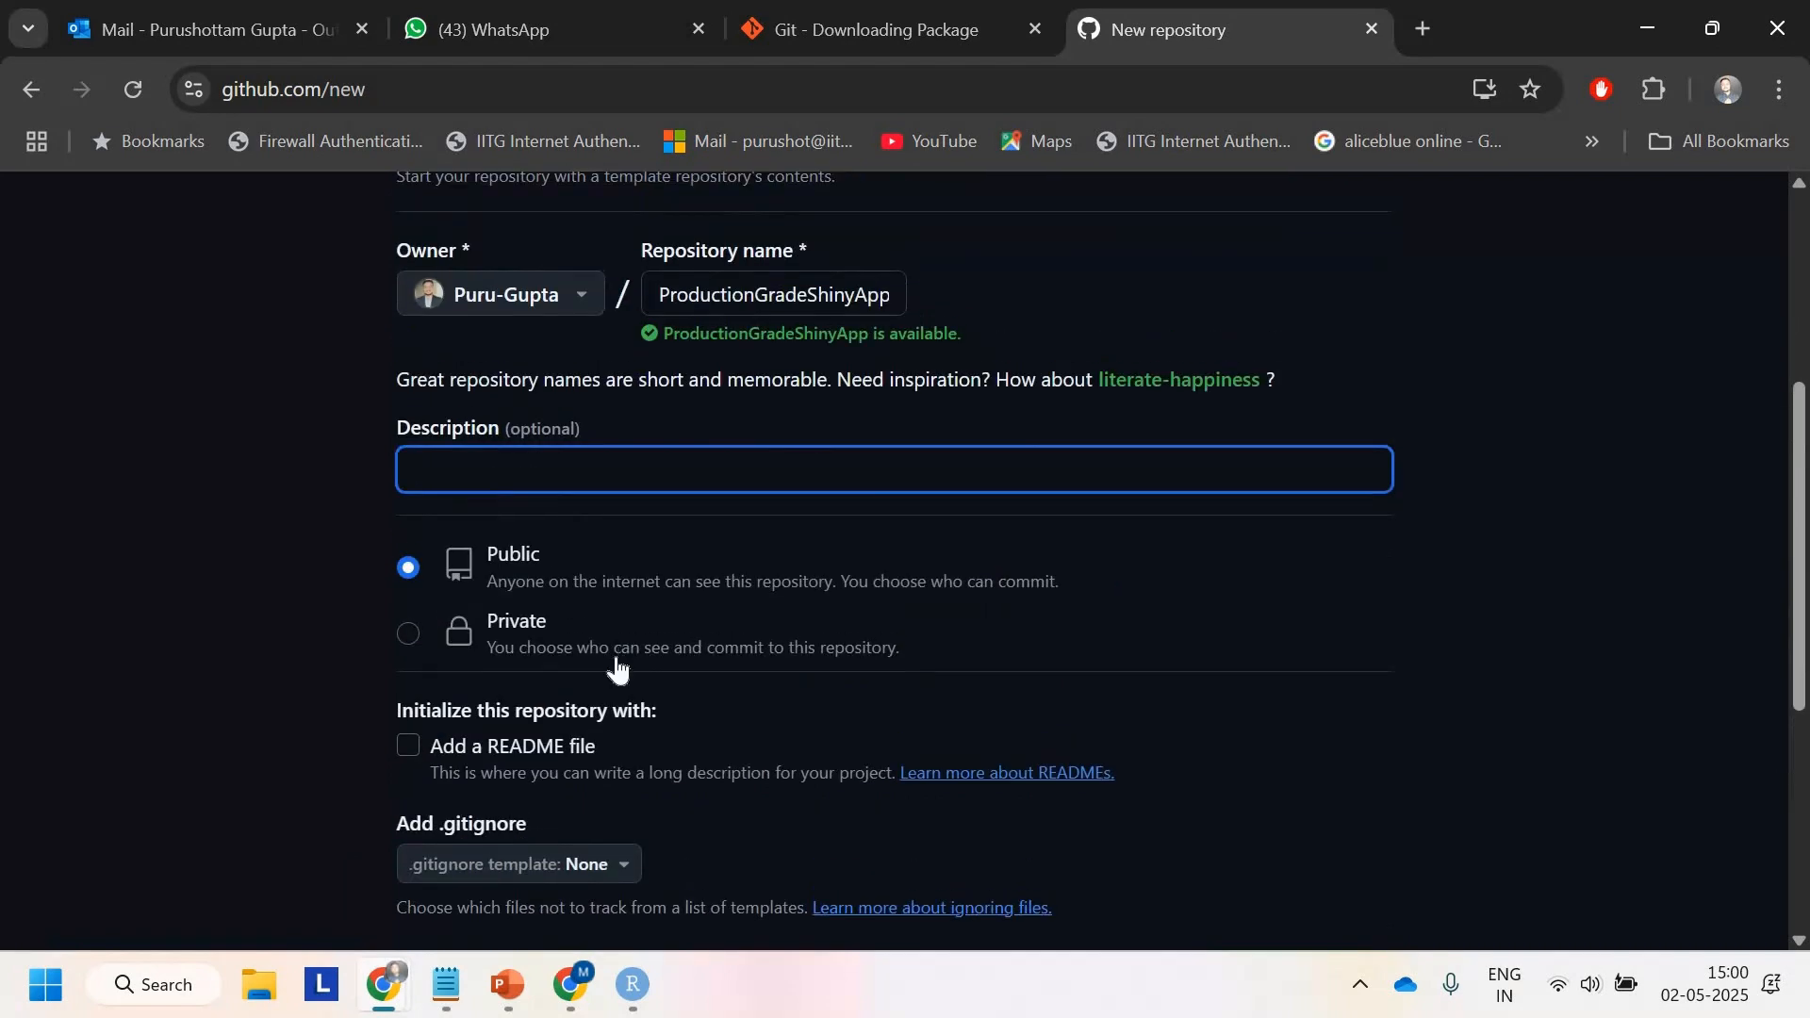
scroll(618, 667, "down", 1)
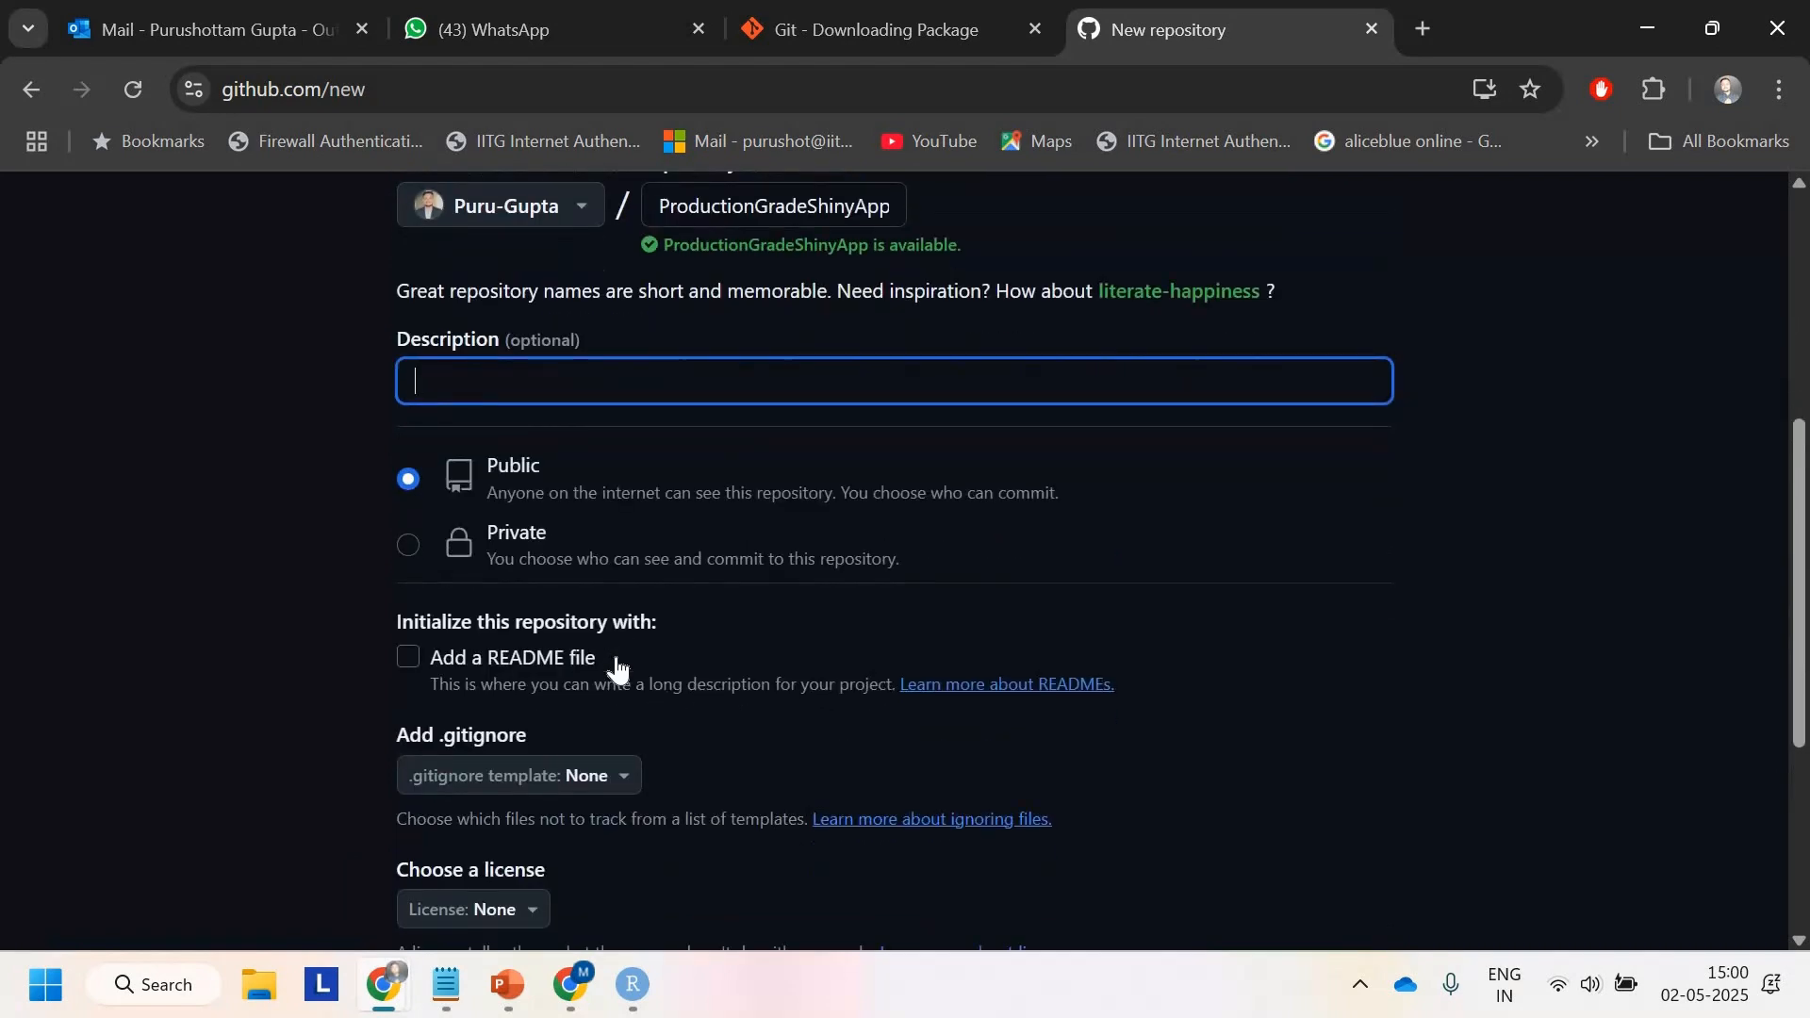
scroll(617, 669, "up", 2)
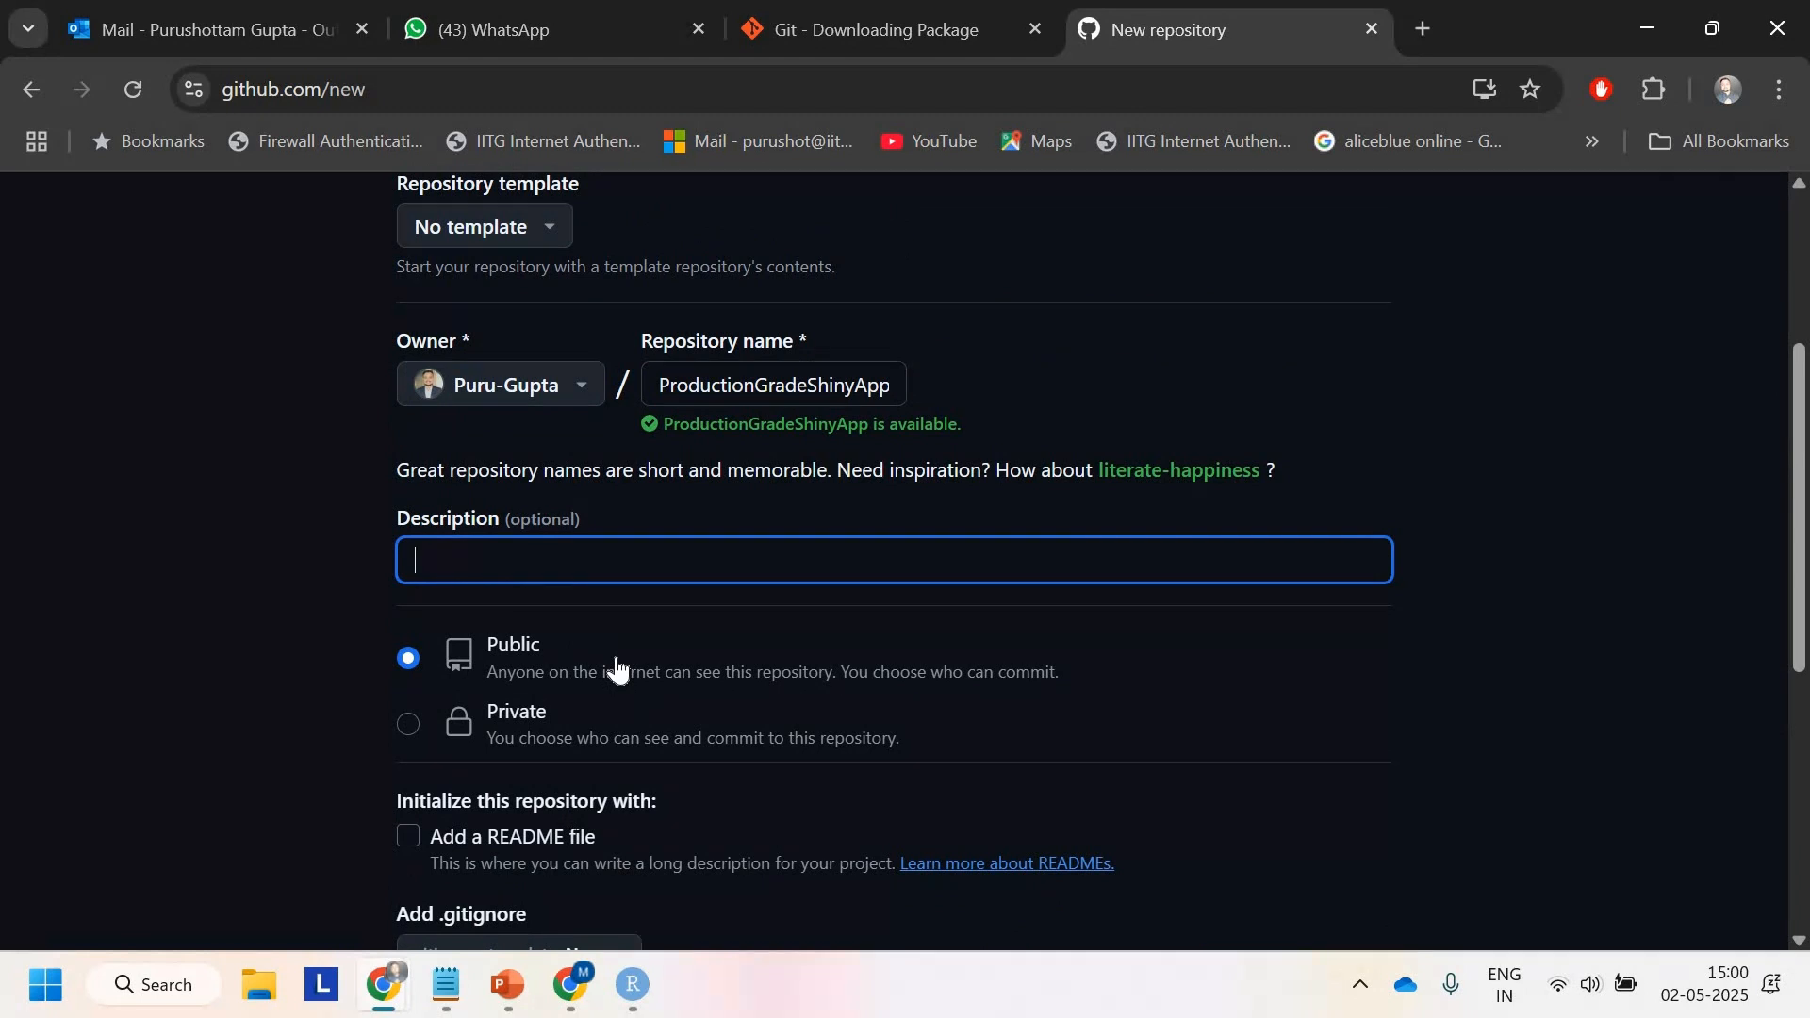
scroll(457, 687, "down", 6)
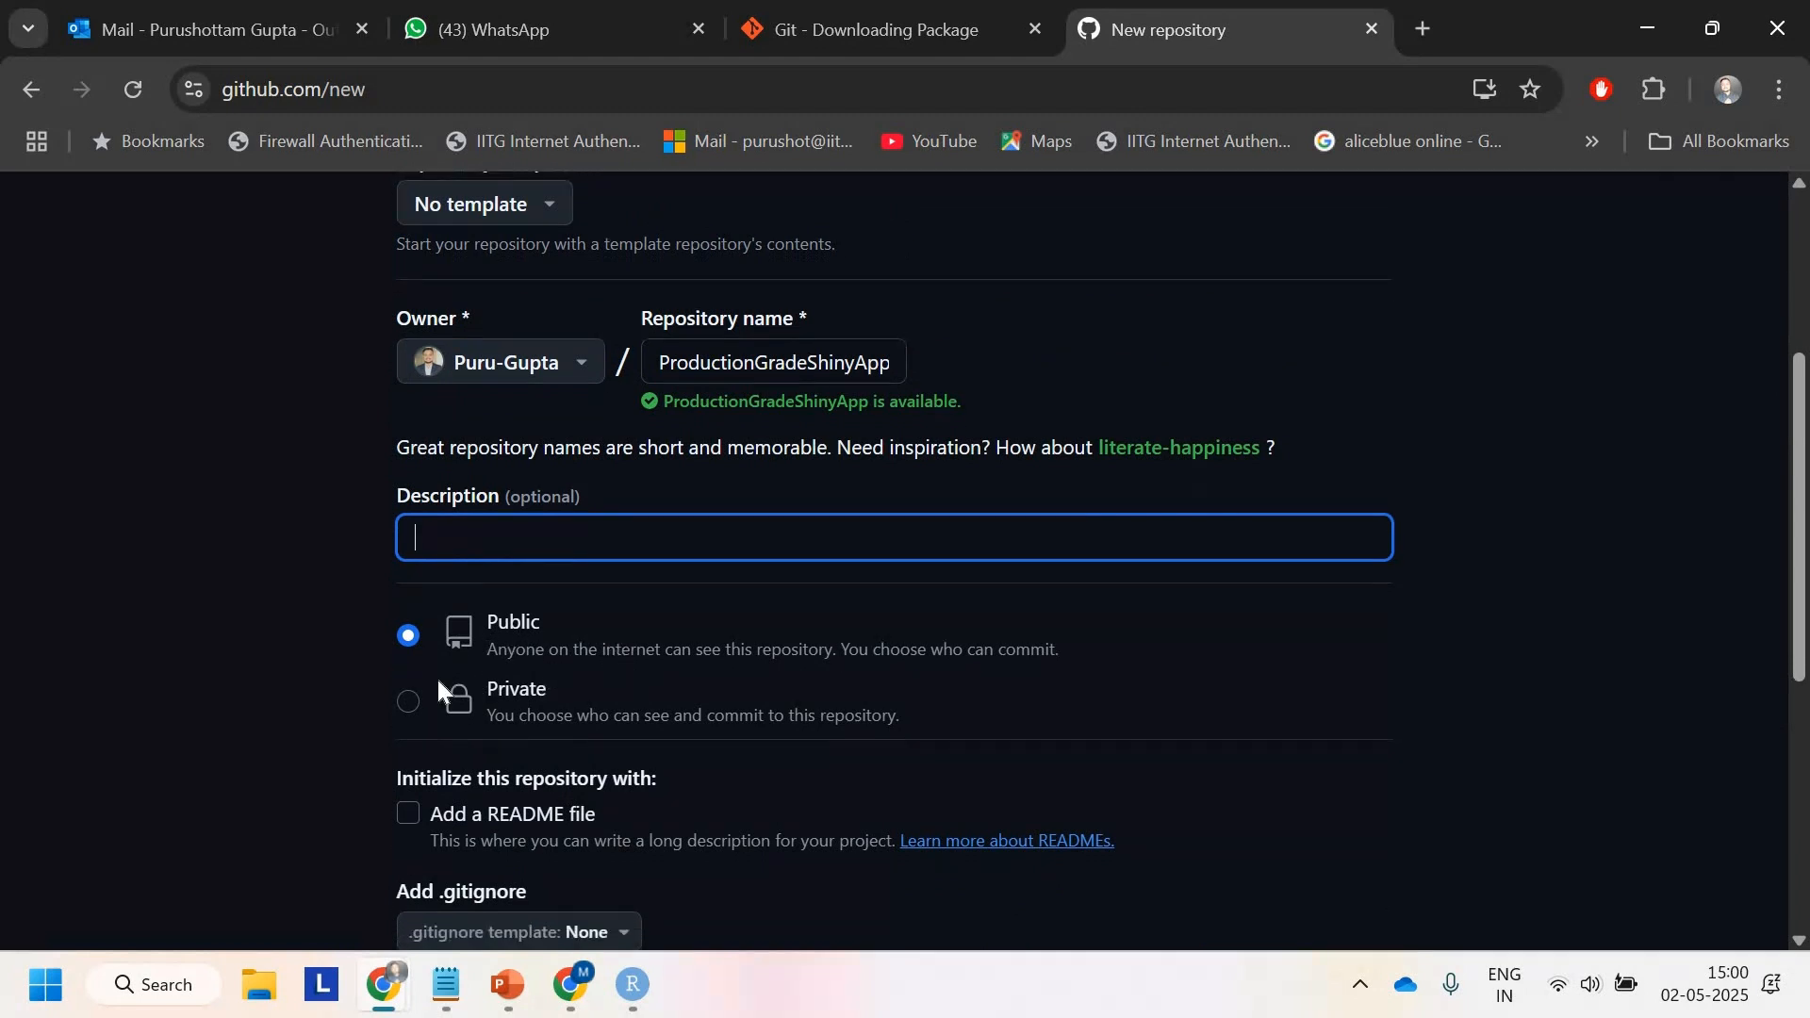
left_click(1296, 690)
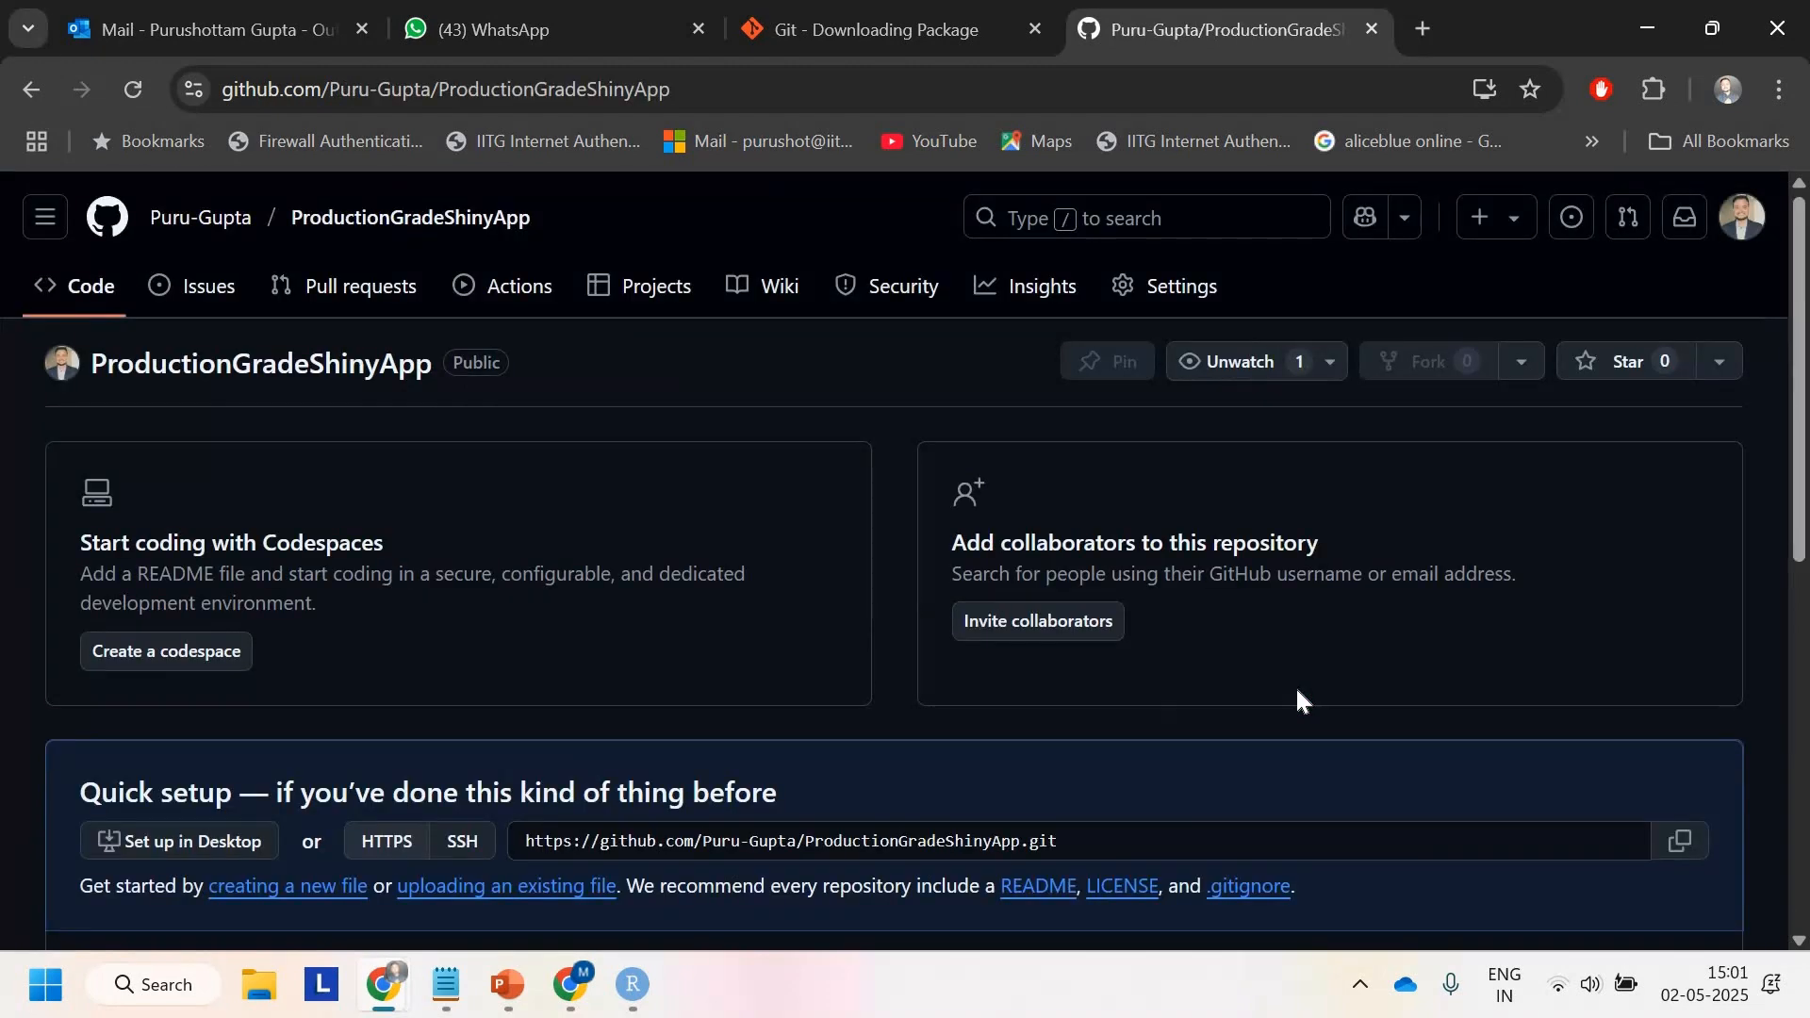
Step: Examine the quick setup commands for pushing an existing repository from the command line
scroll(1295, 686, "down", 5)
scroll(1295, 686, "up", 5)
scroll(1295, 697, "down", 1)
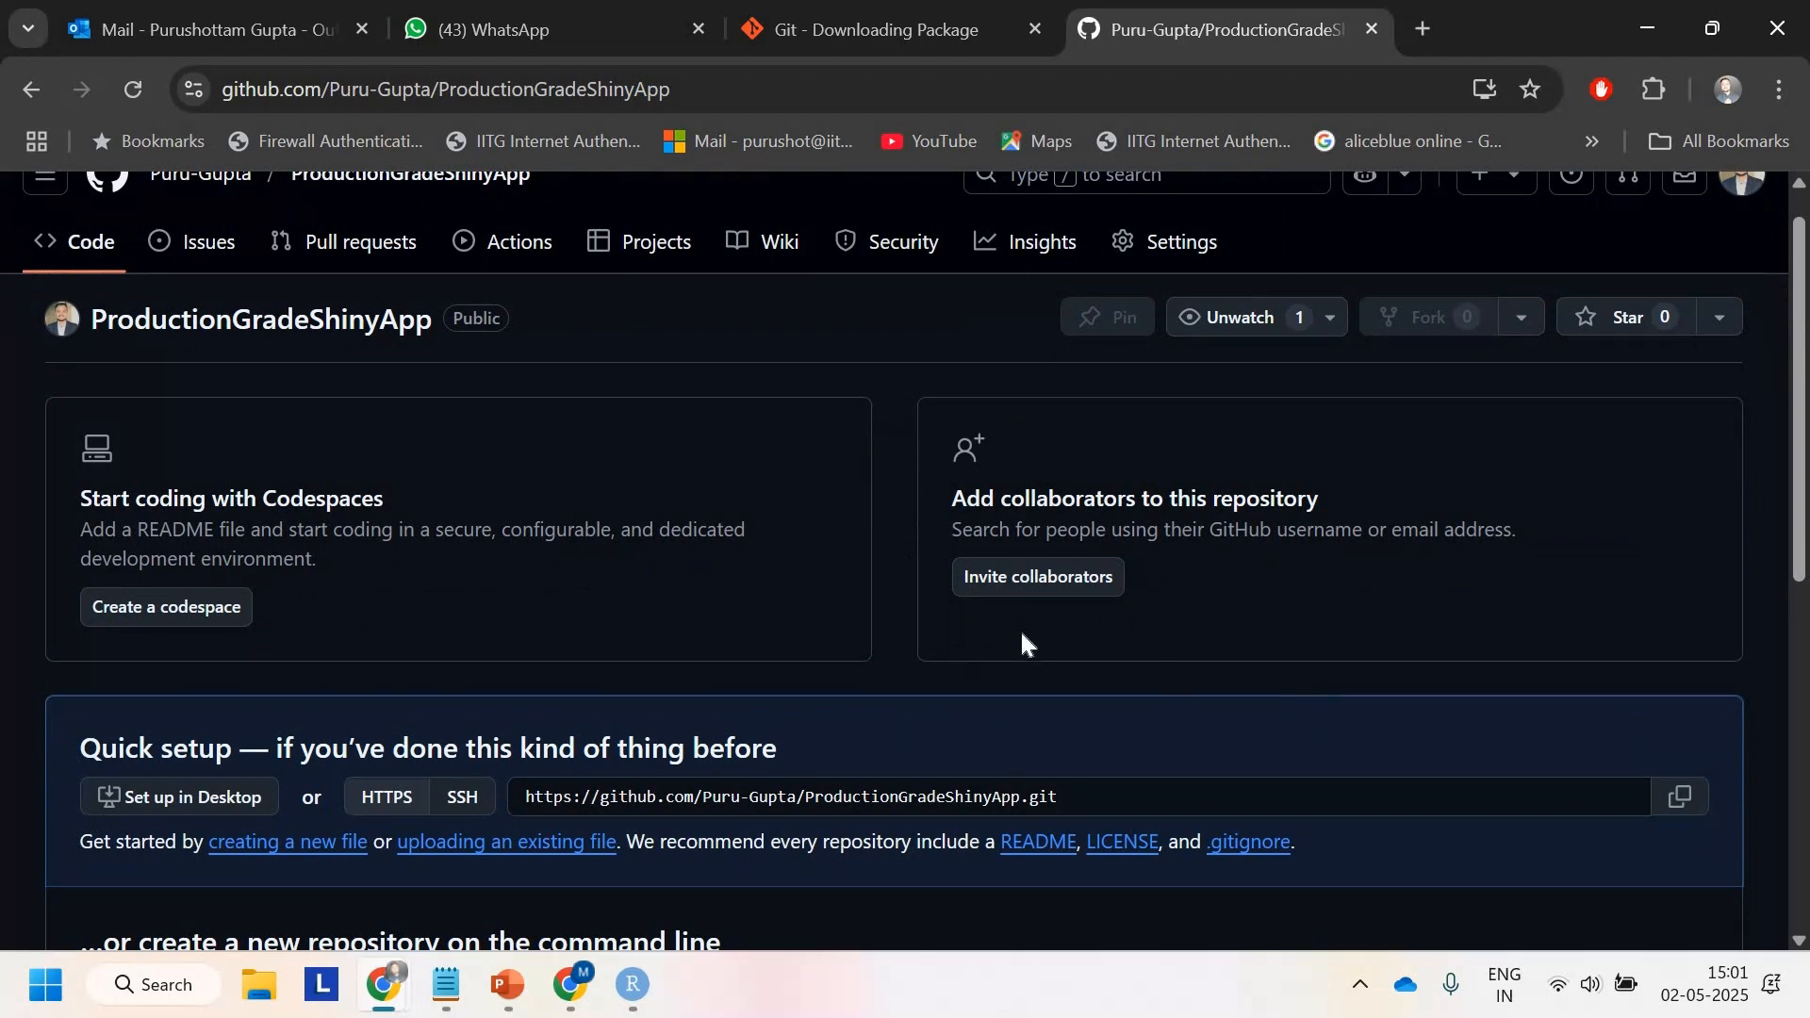
scroll(1022, 641, "down", 5)
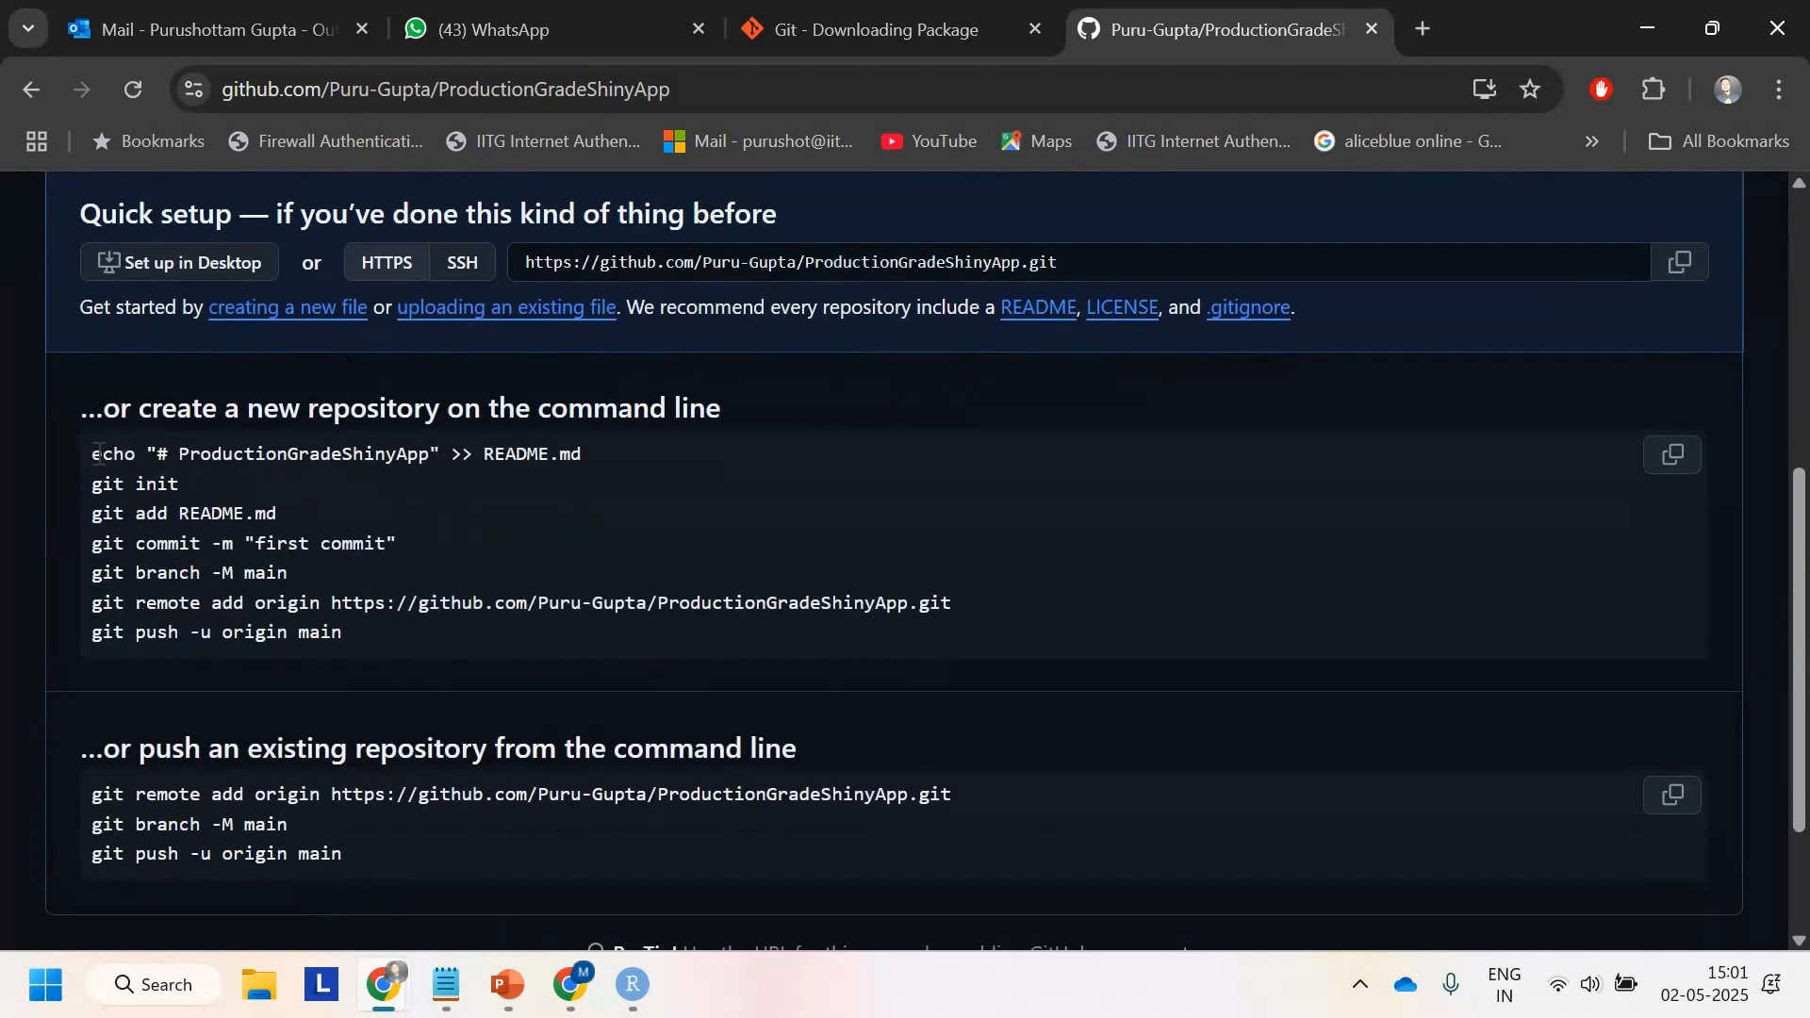
Step: Copy the new-repository command block from GitHub and paste it into a new untitled R script
mouse_move(99, 453)
left_mouse_down()
mouse_move(359, 634)
mouse_move(87, 461)
left_mouse_up()
key("ctrl+c")
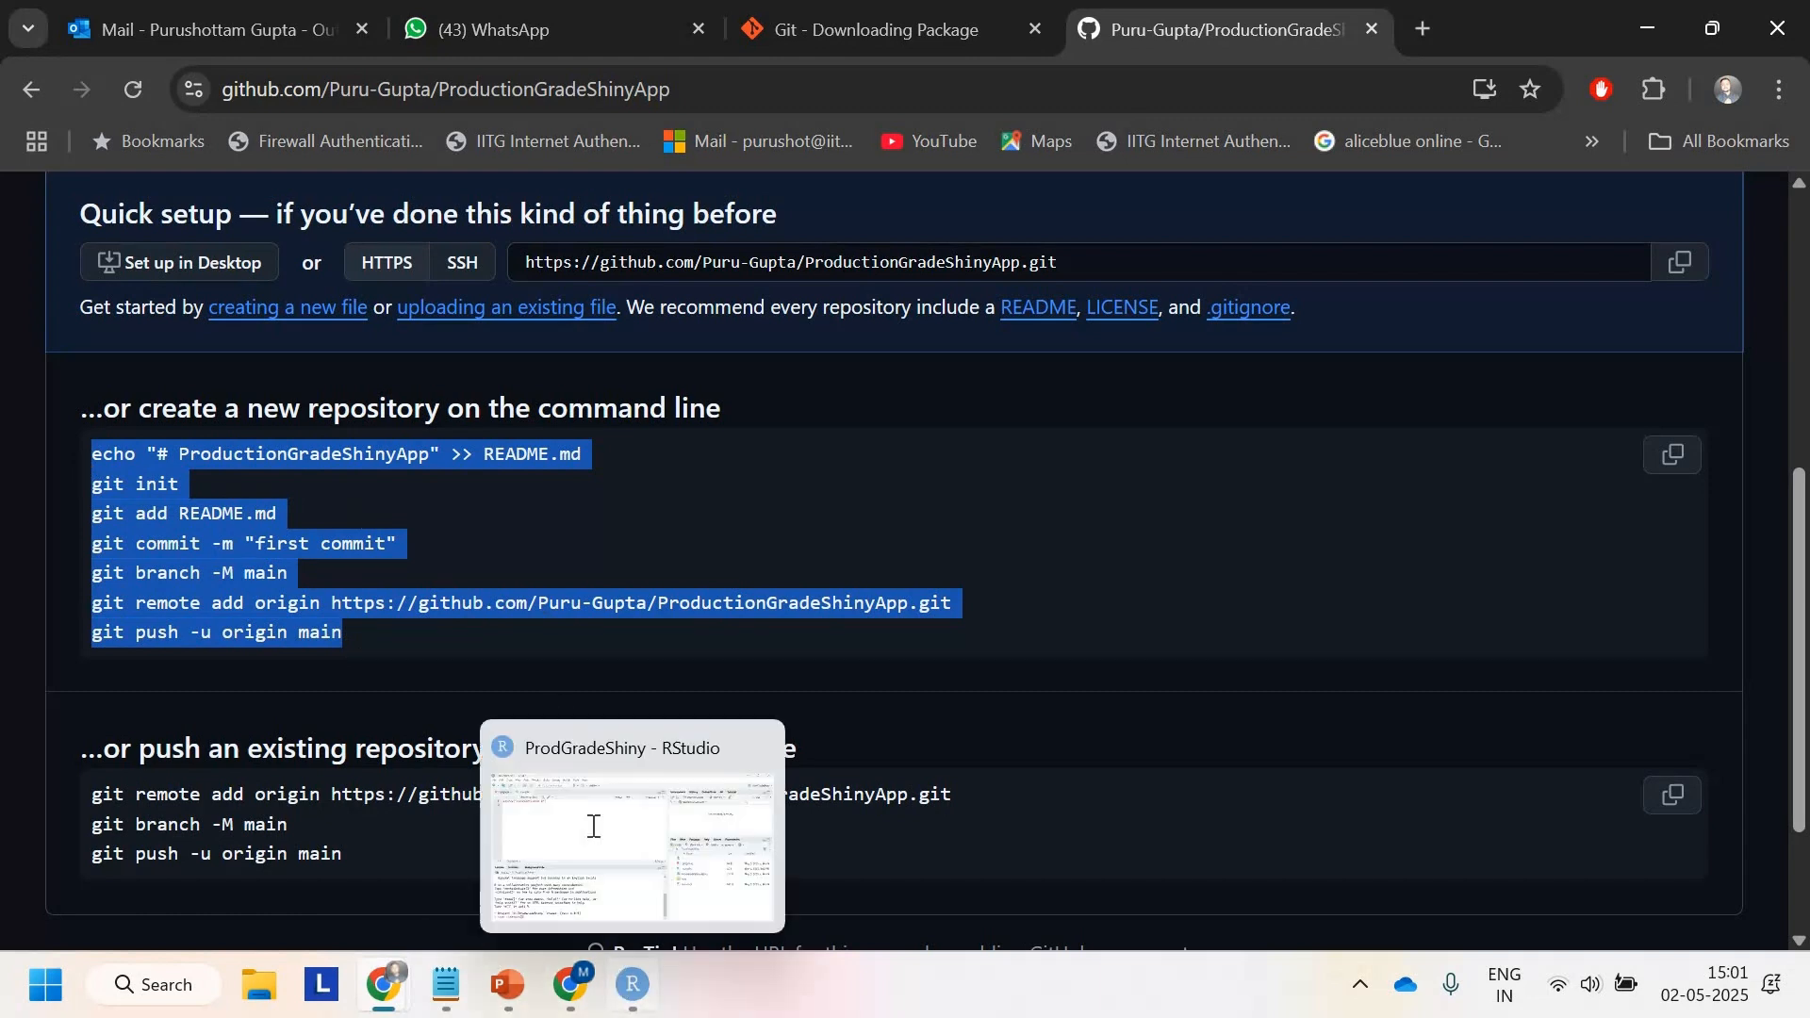
left_click(622, 980)
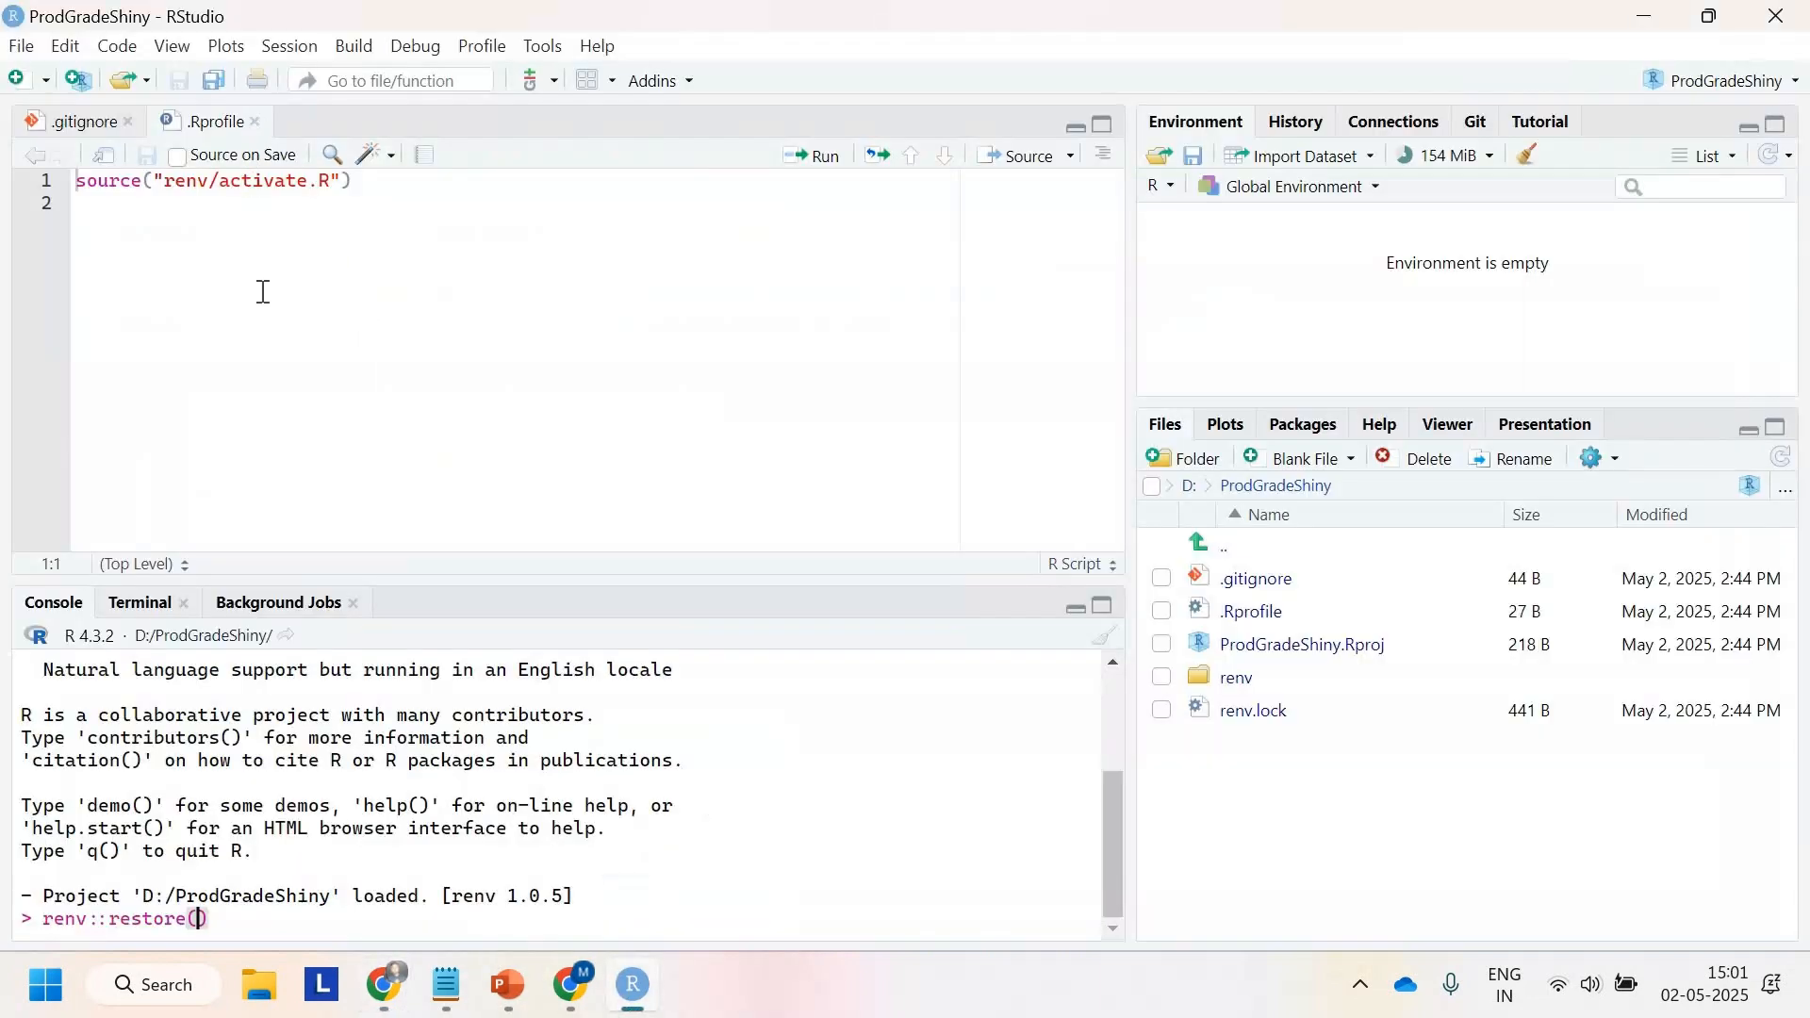
key("ctrl+w")
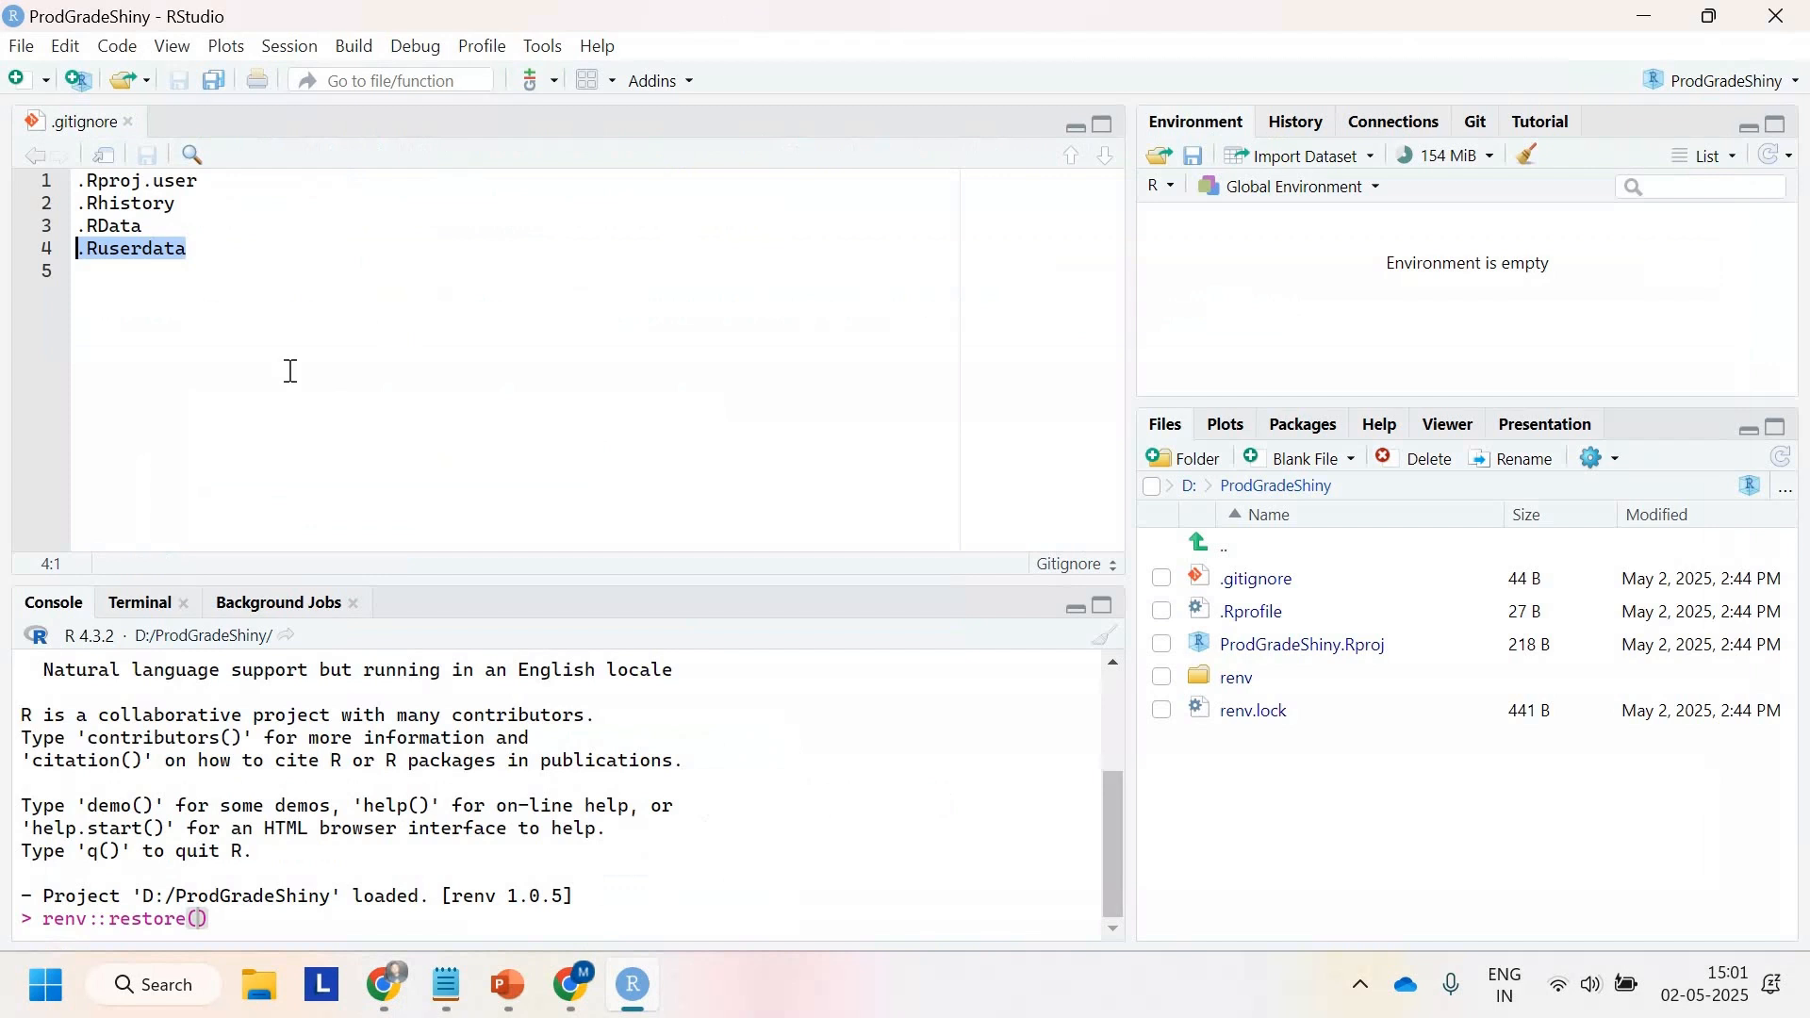
left_click(43, 81)
left_click(59, 121)
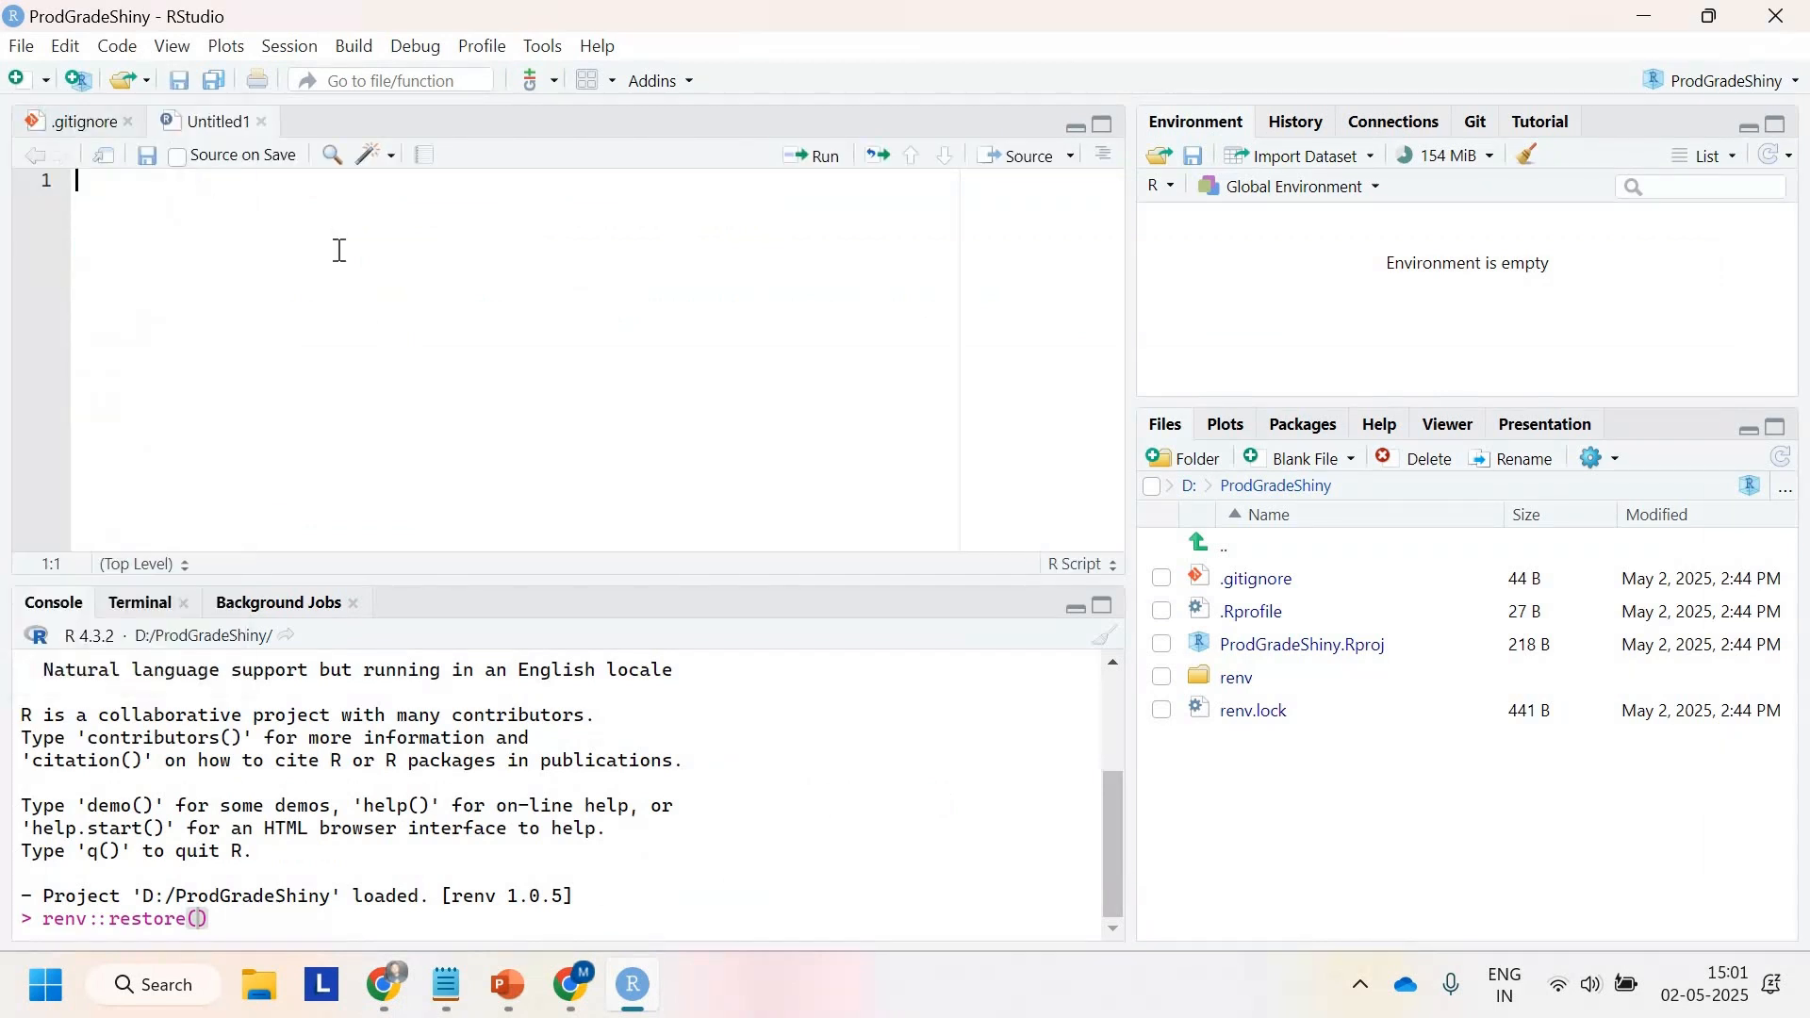
key("ctrl+v")
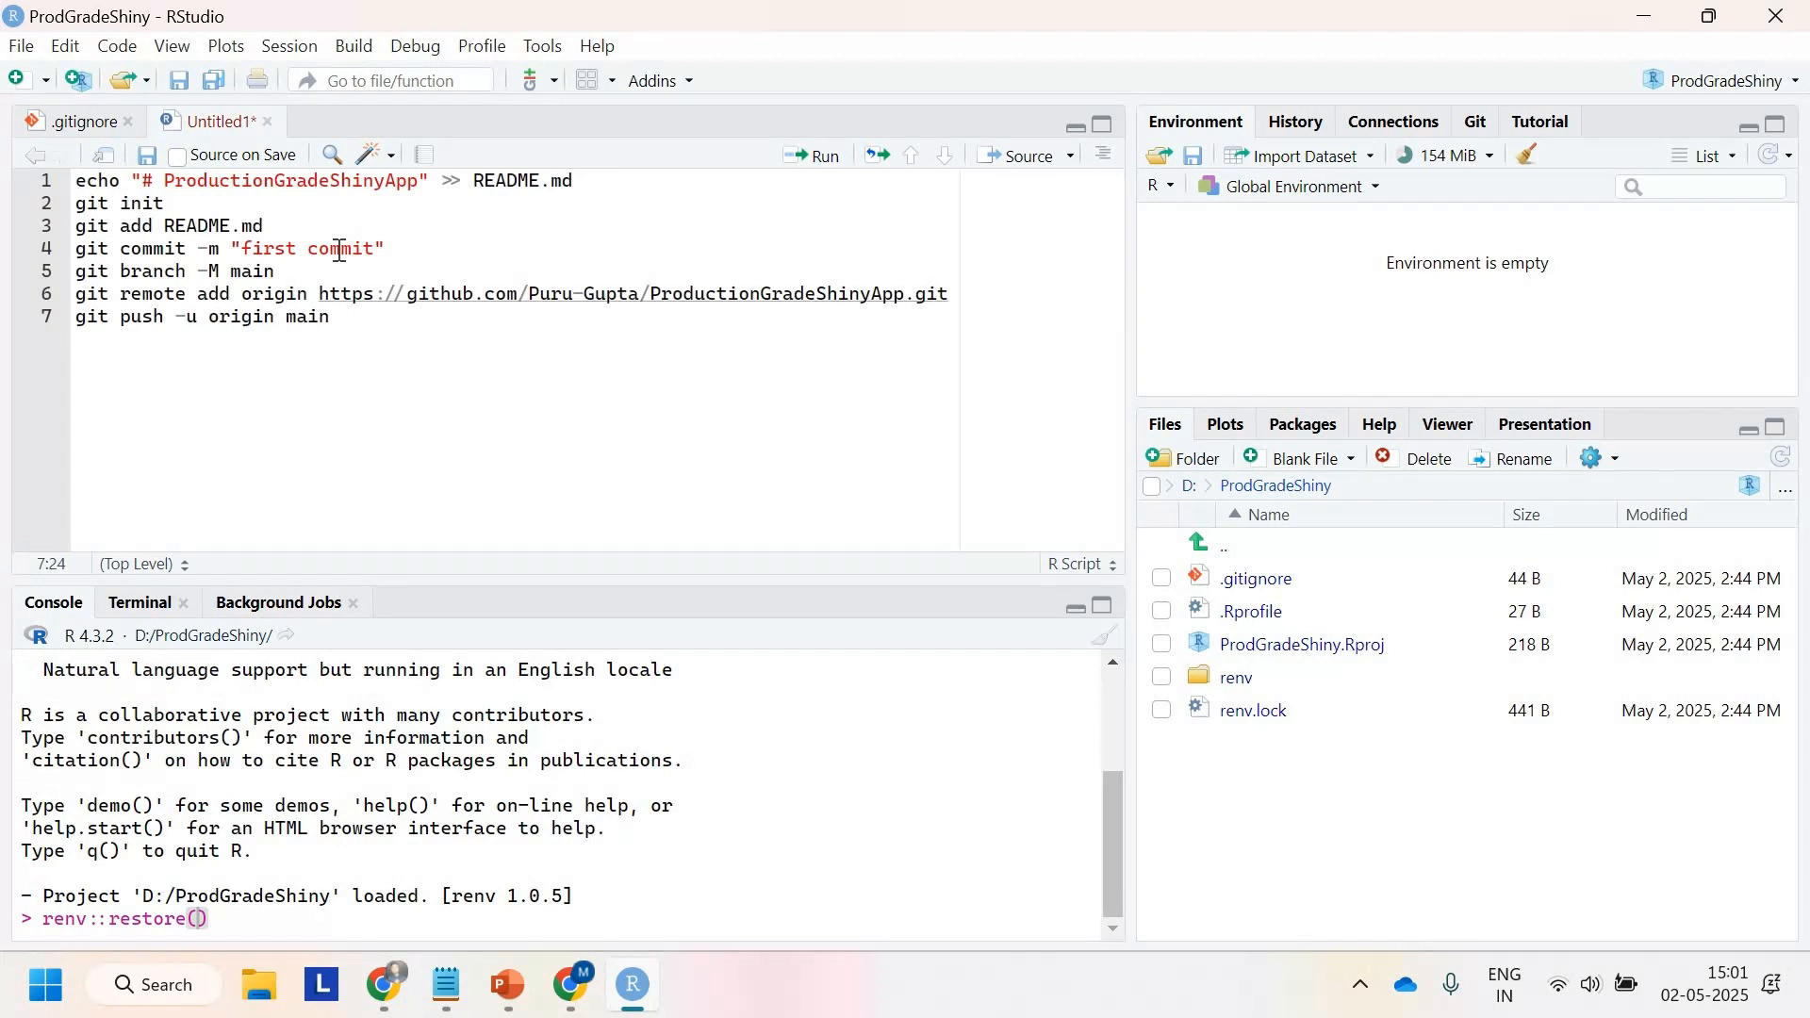
Step: Run git branch -M main in the project's terminal
left_click(171, 202)
left_click_drag(170, 203, 77, 201)
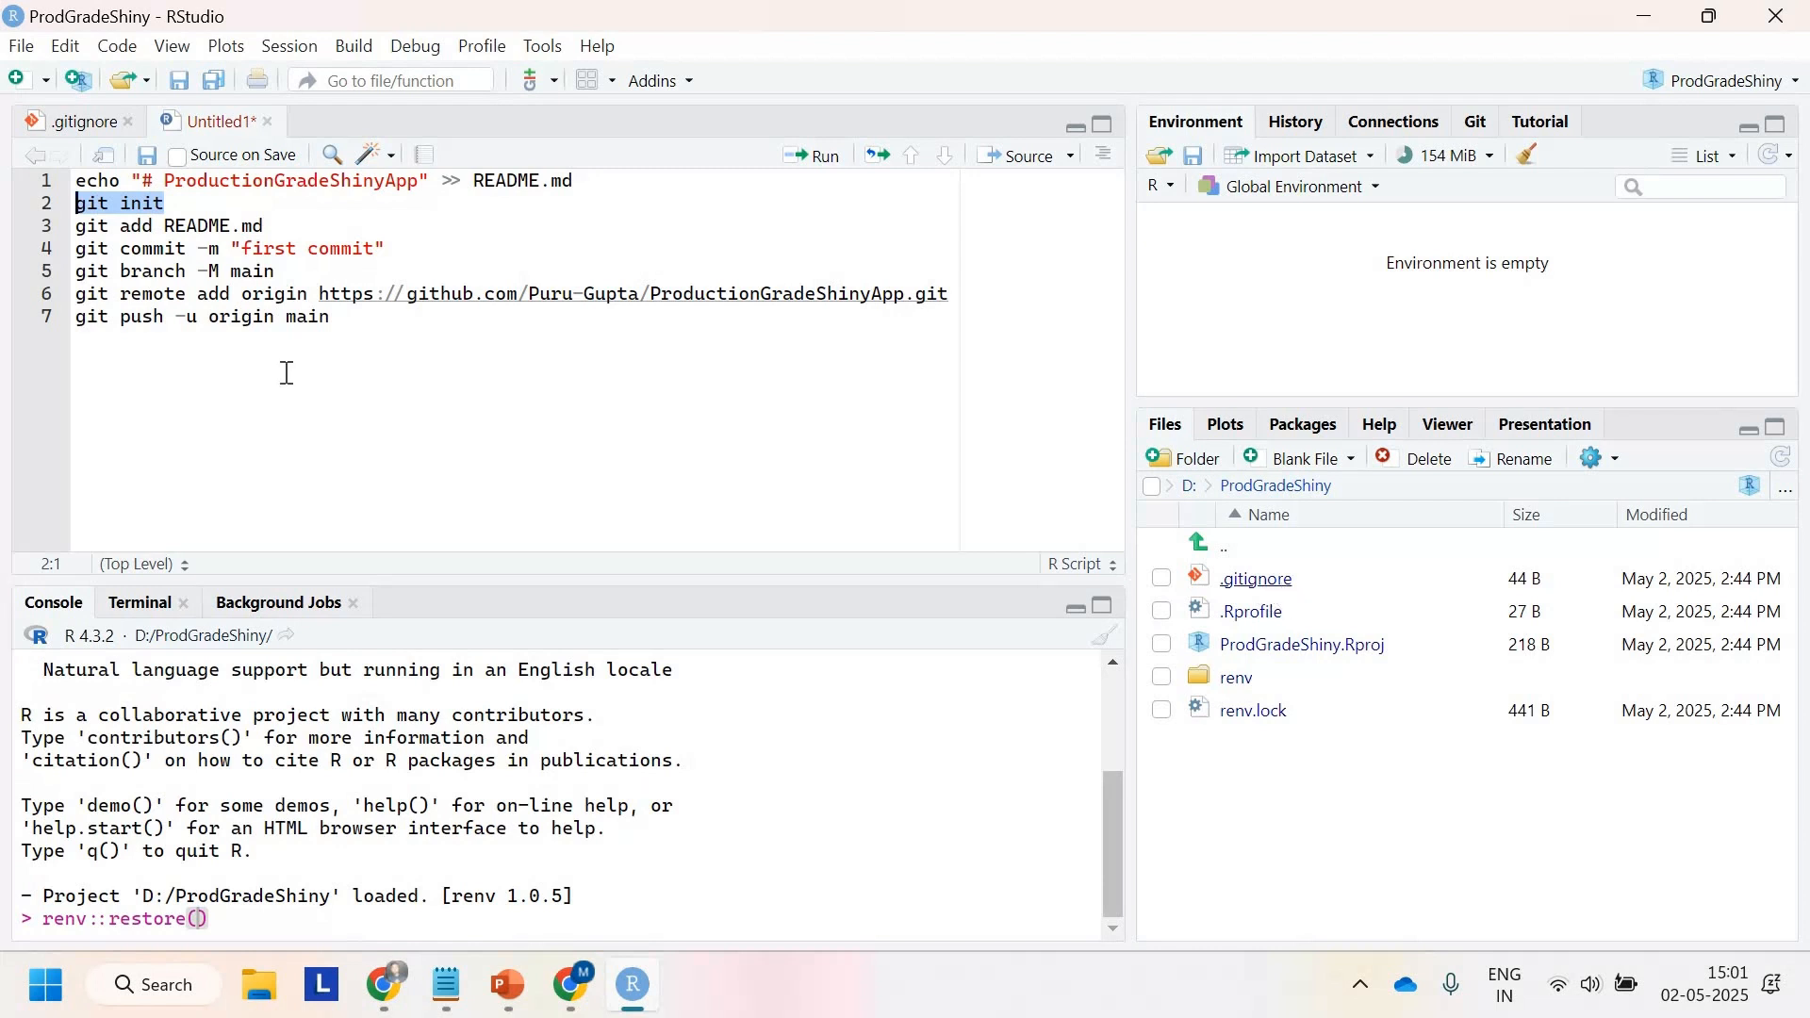
left_click_drag(77, 227, 307, 219)
left_click(307, 219)
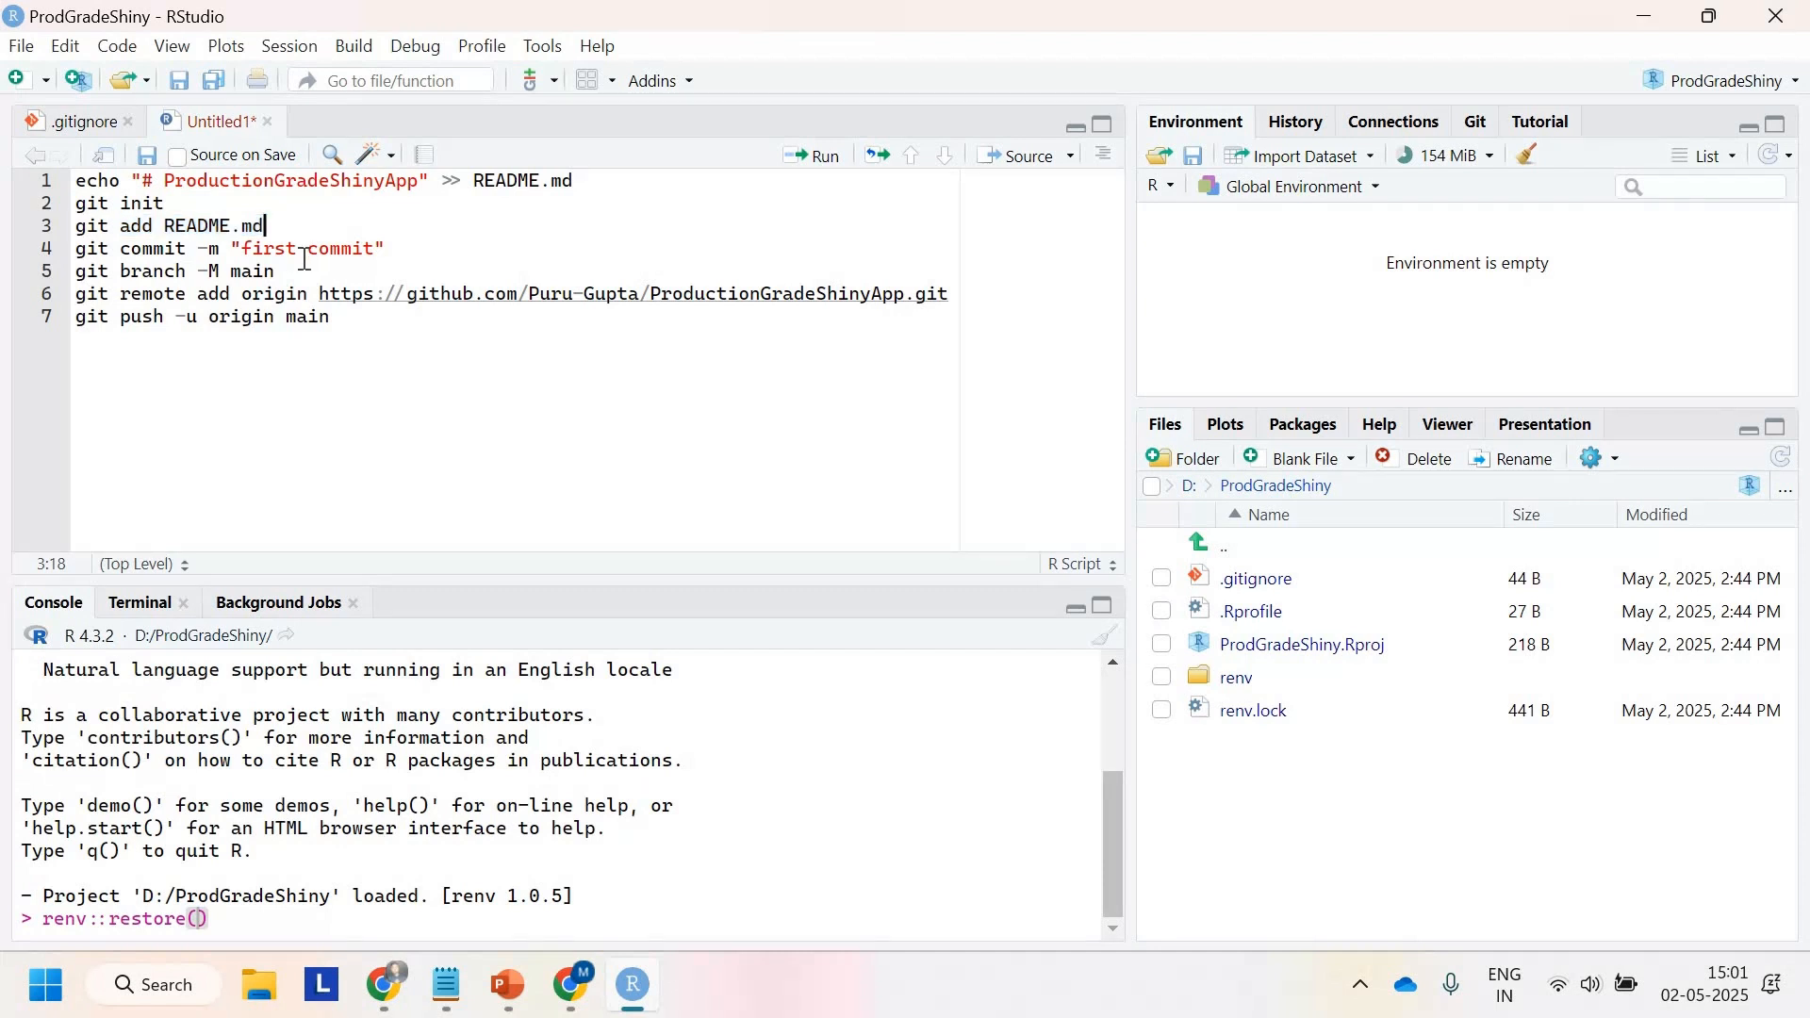
left_click_drag(304, 273, 66, 270)
key("ctrl+c")
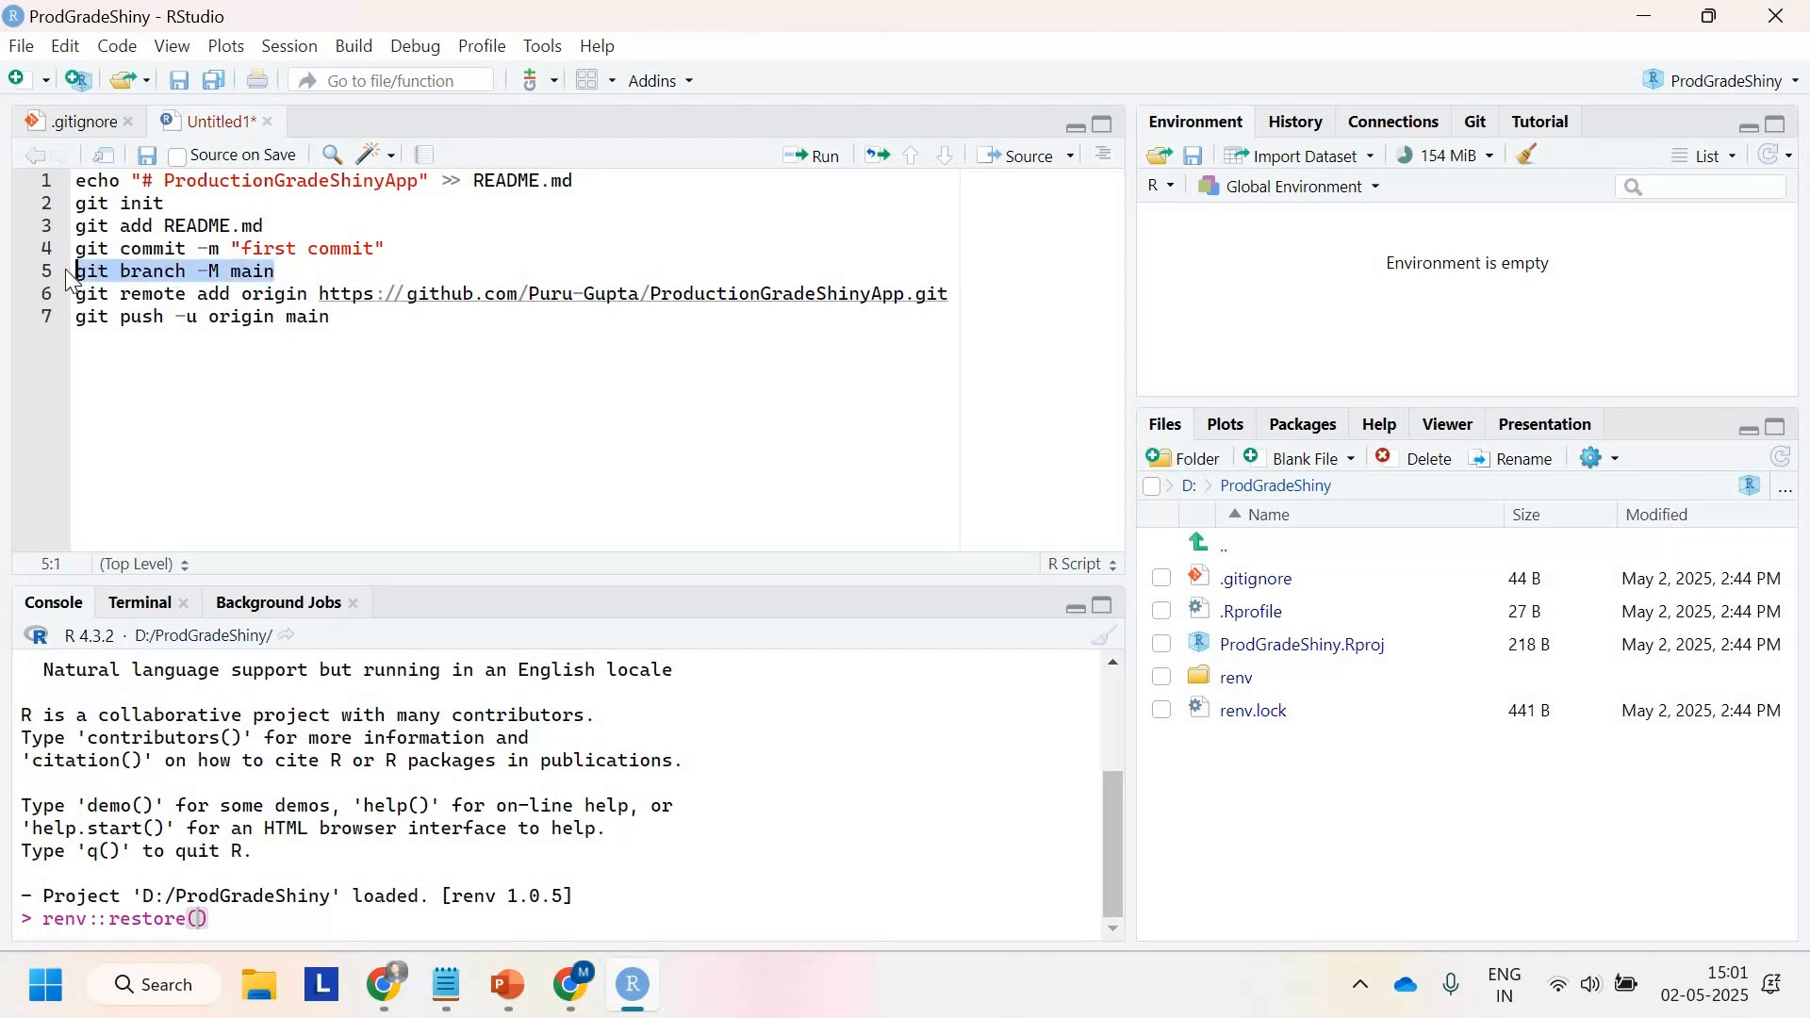
left_click(138, 601)
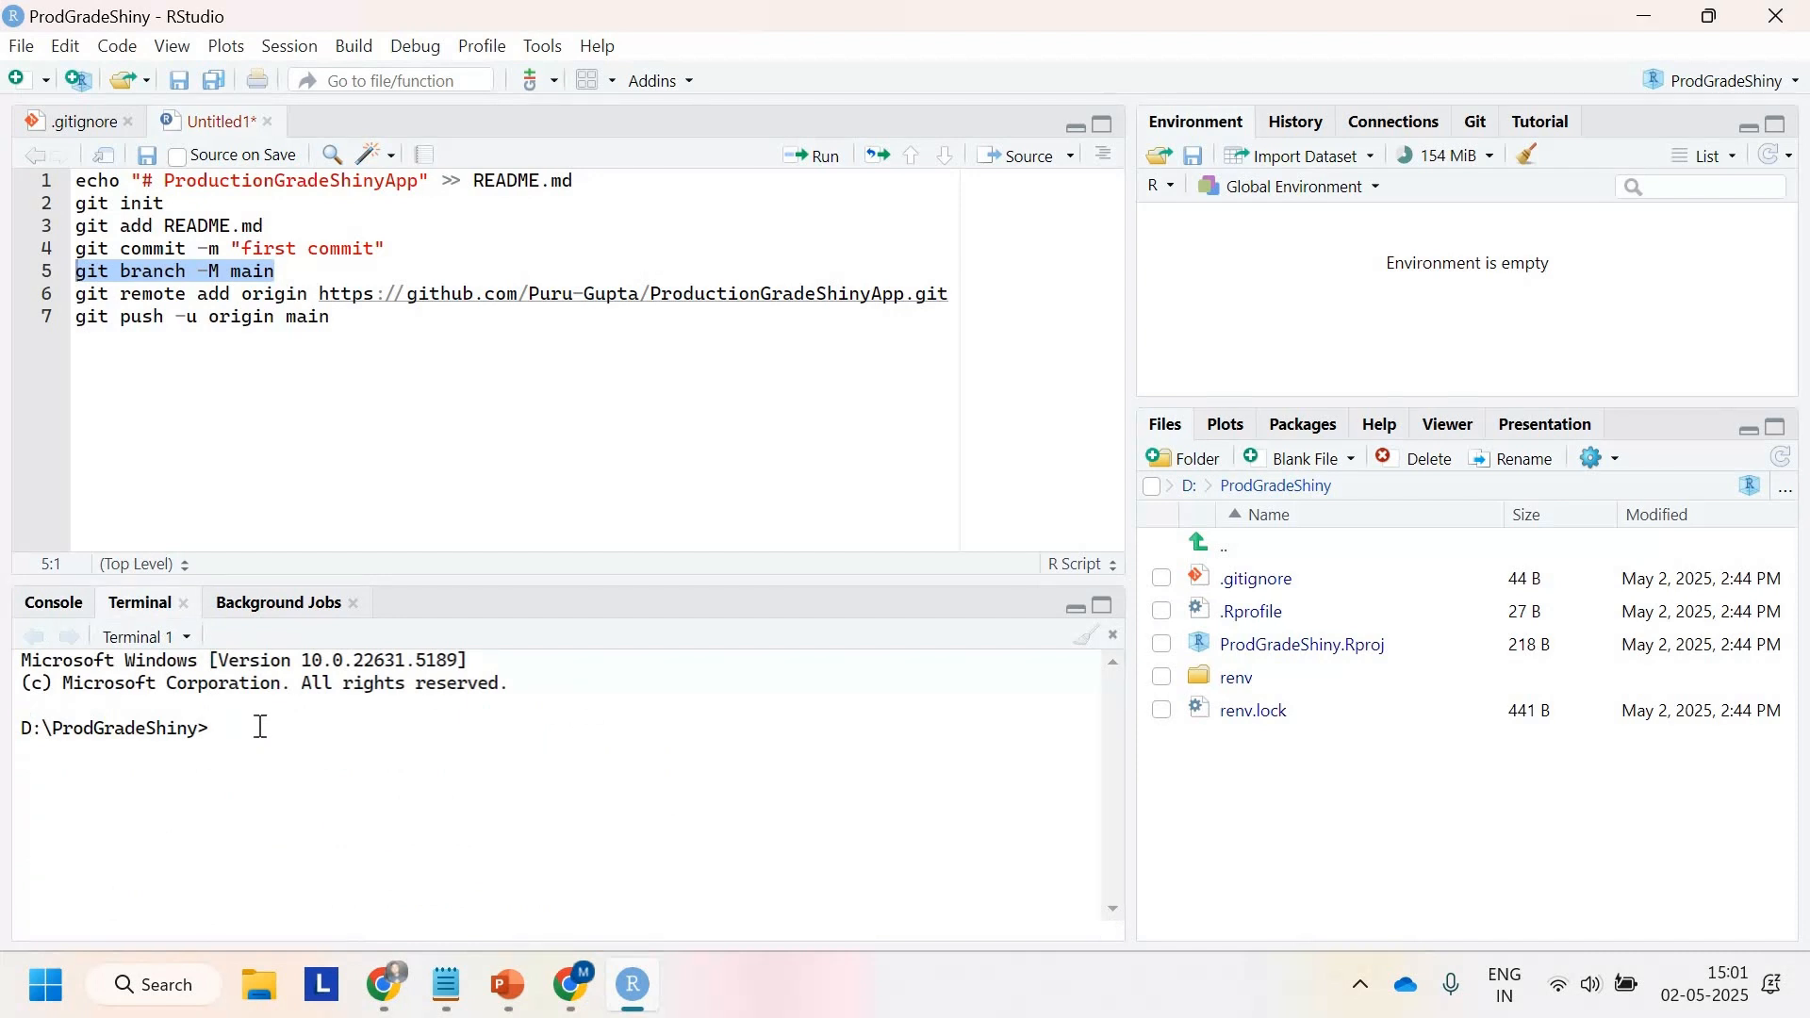
key("ctrl+v")
key("Return")
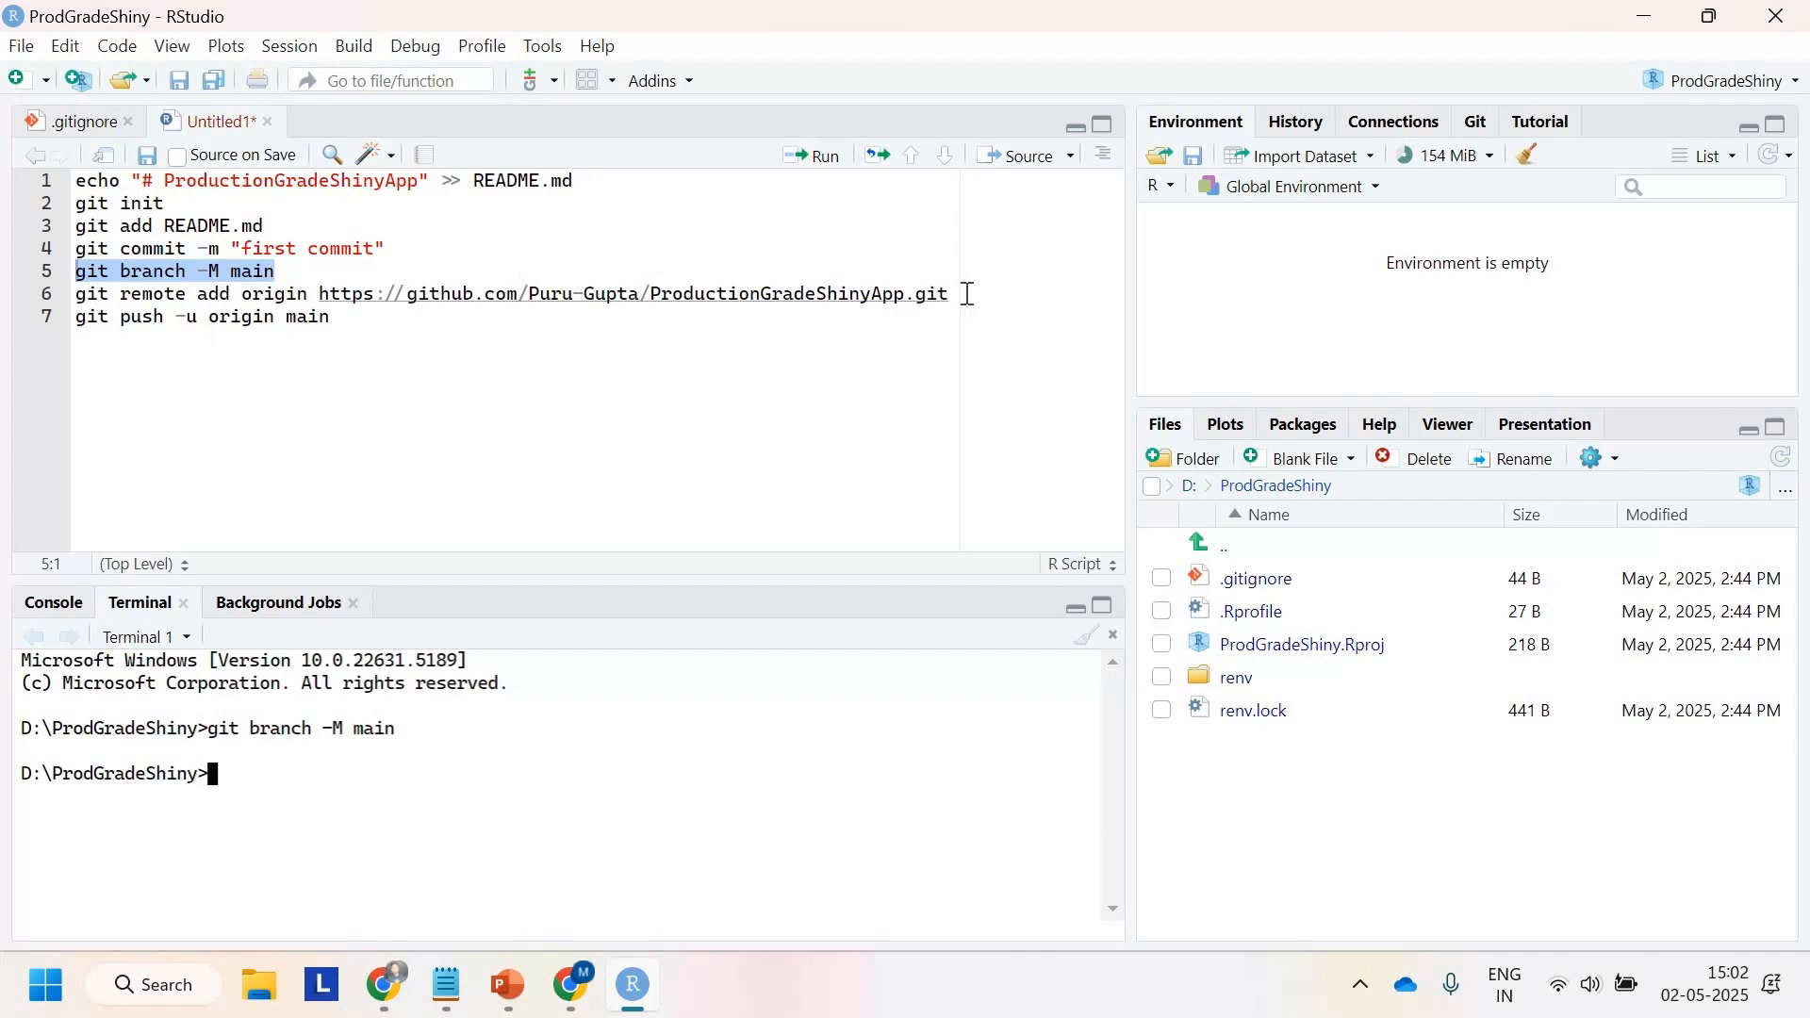
Step: Run git remote add origin with the ProductionGradeShinyApp repository URL in the terminal
left_click_drag(950, 294, 87, 303)
triple_click(316, 302)
key("ctrl+c")
left_click_drag(317, 299, 971, 289)
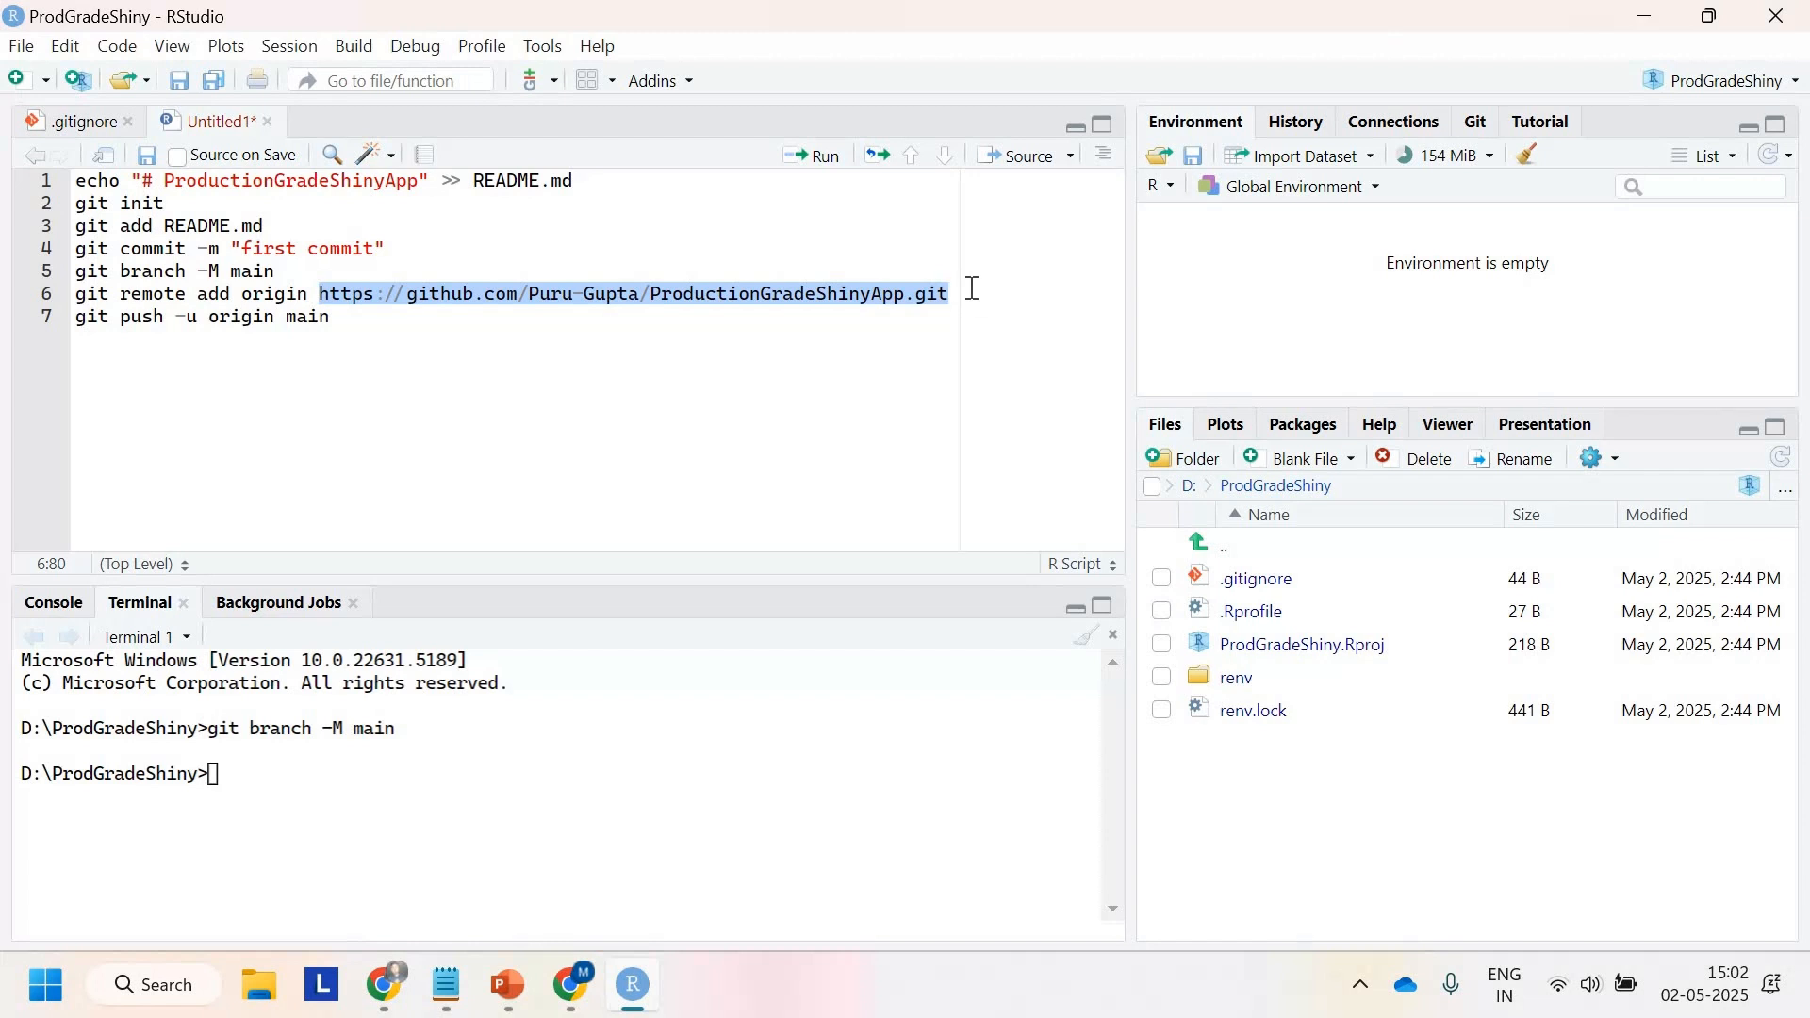
left_click(959, 293)
left_click(66, 298, "shift")
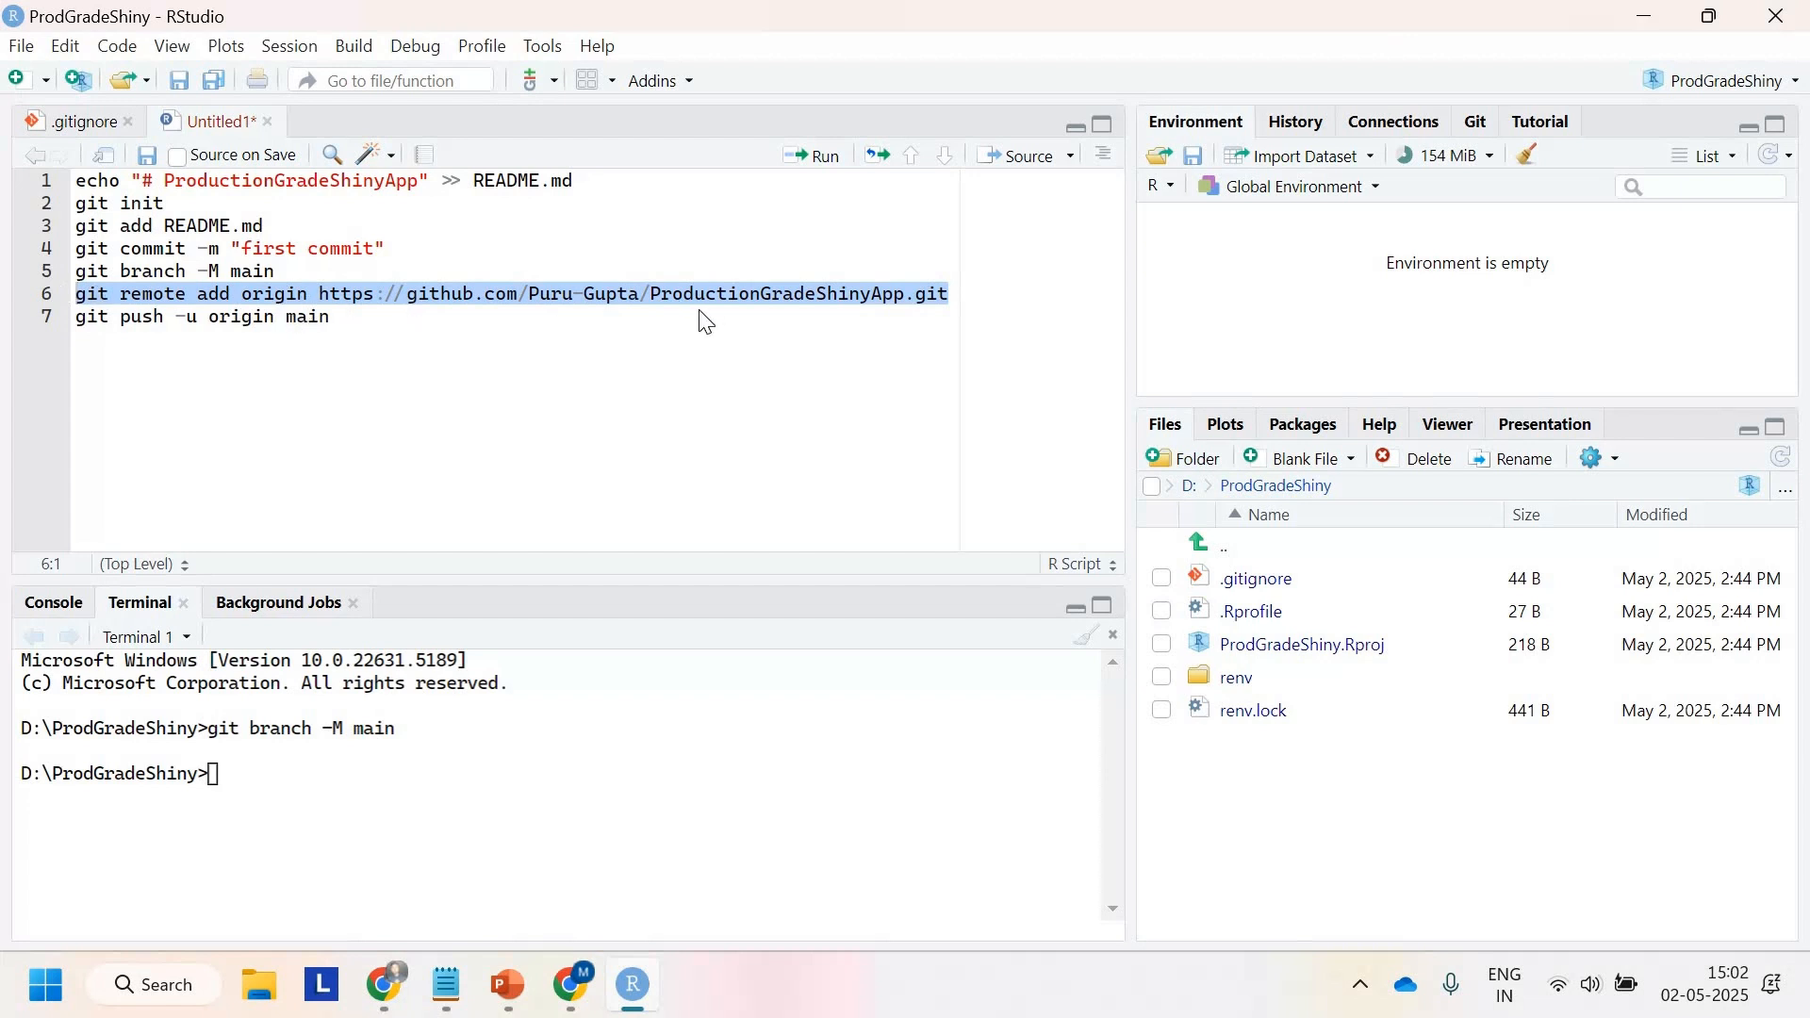
left_click(229, 772)
key("ctrl+v")
key("Return")
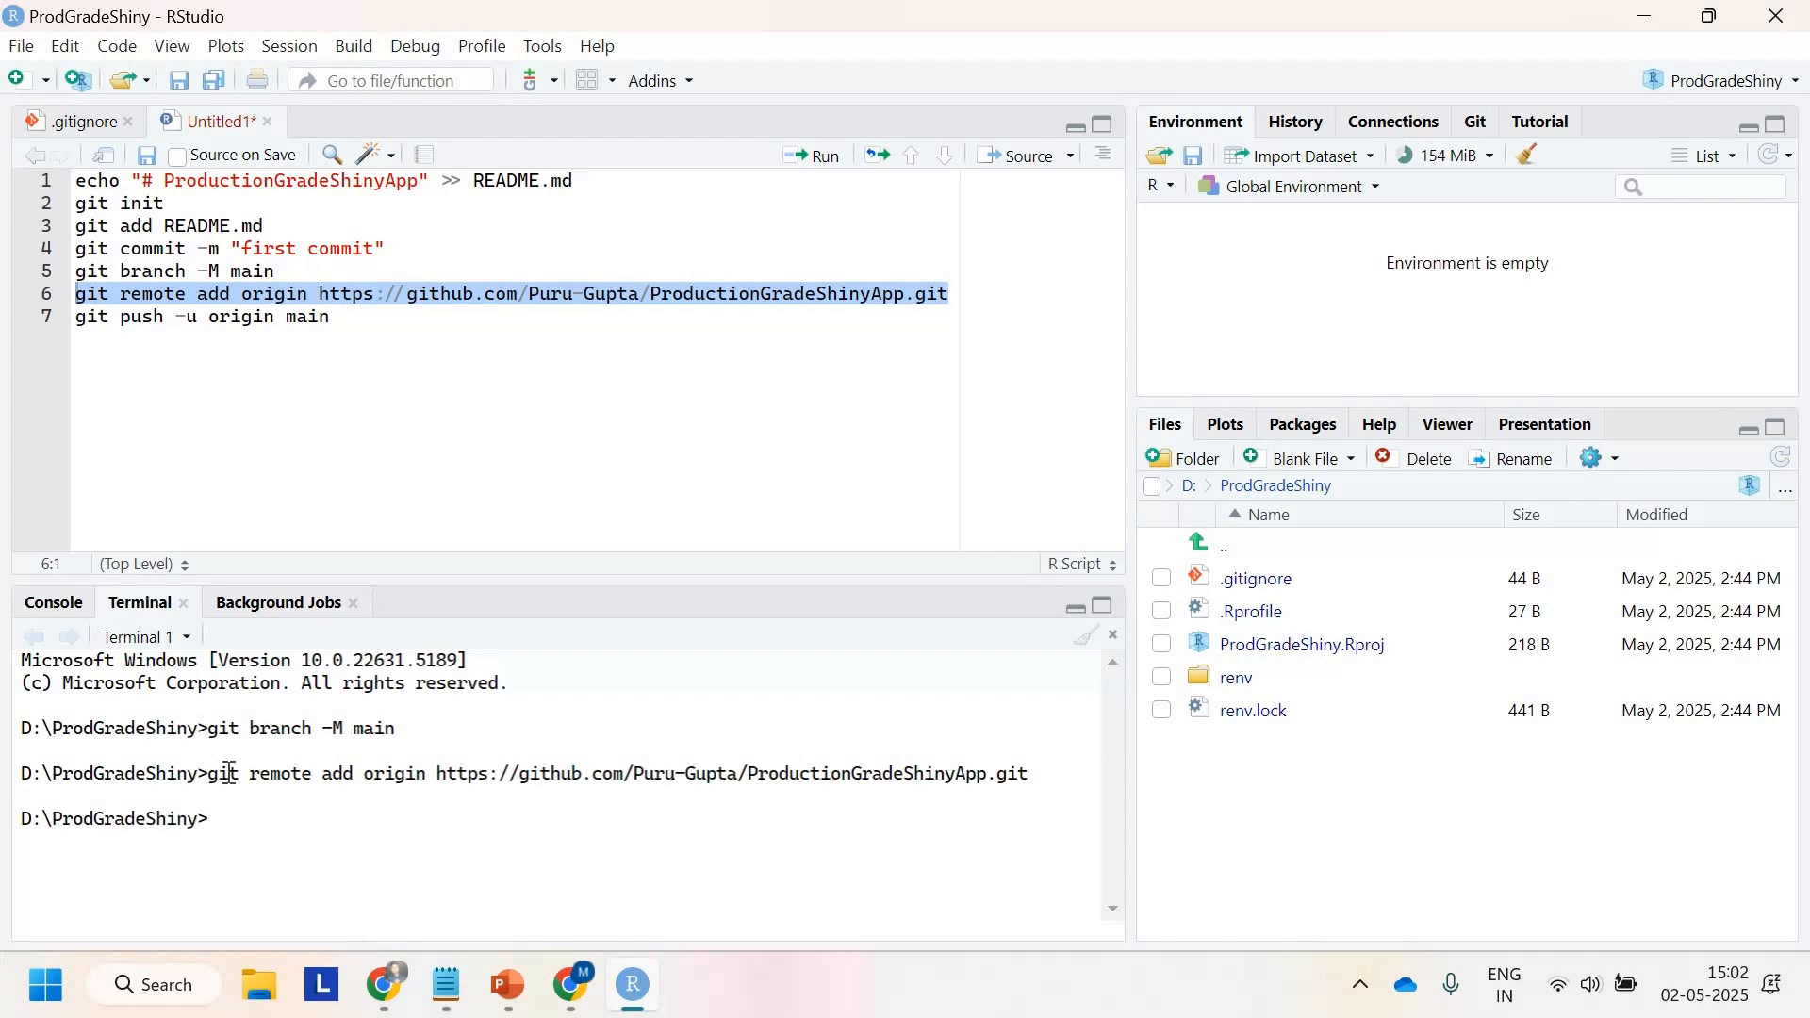
Step: Check the repository with git status in the terminal and review the listed untracked files
type("git Status")
key("Return")
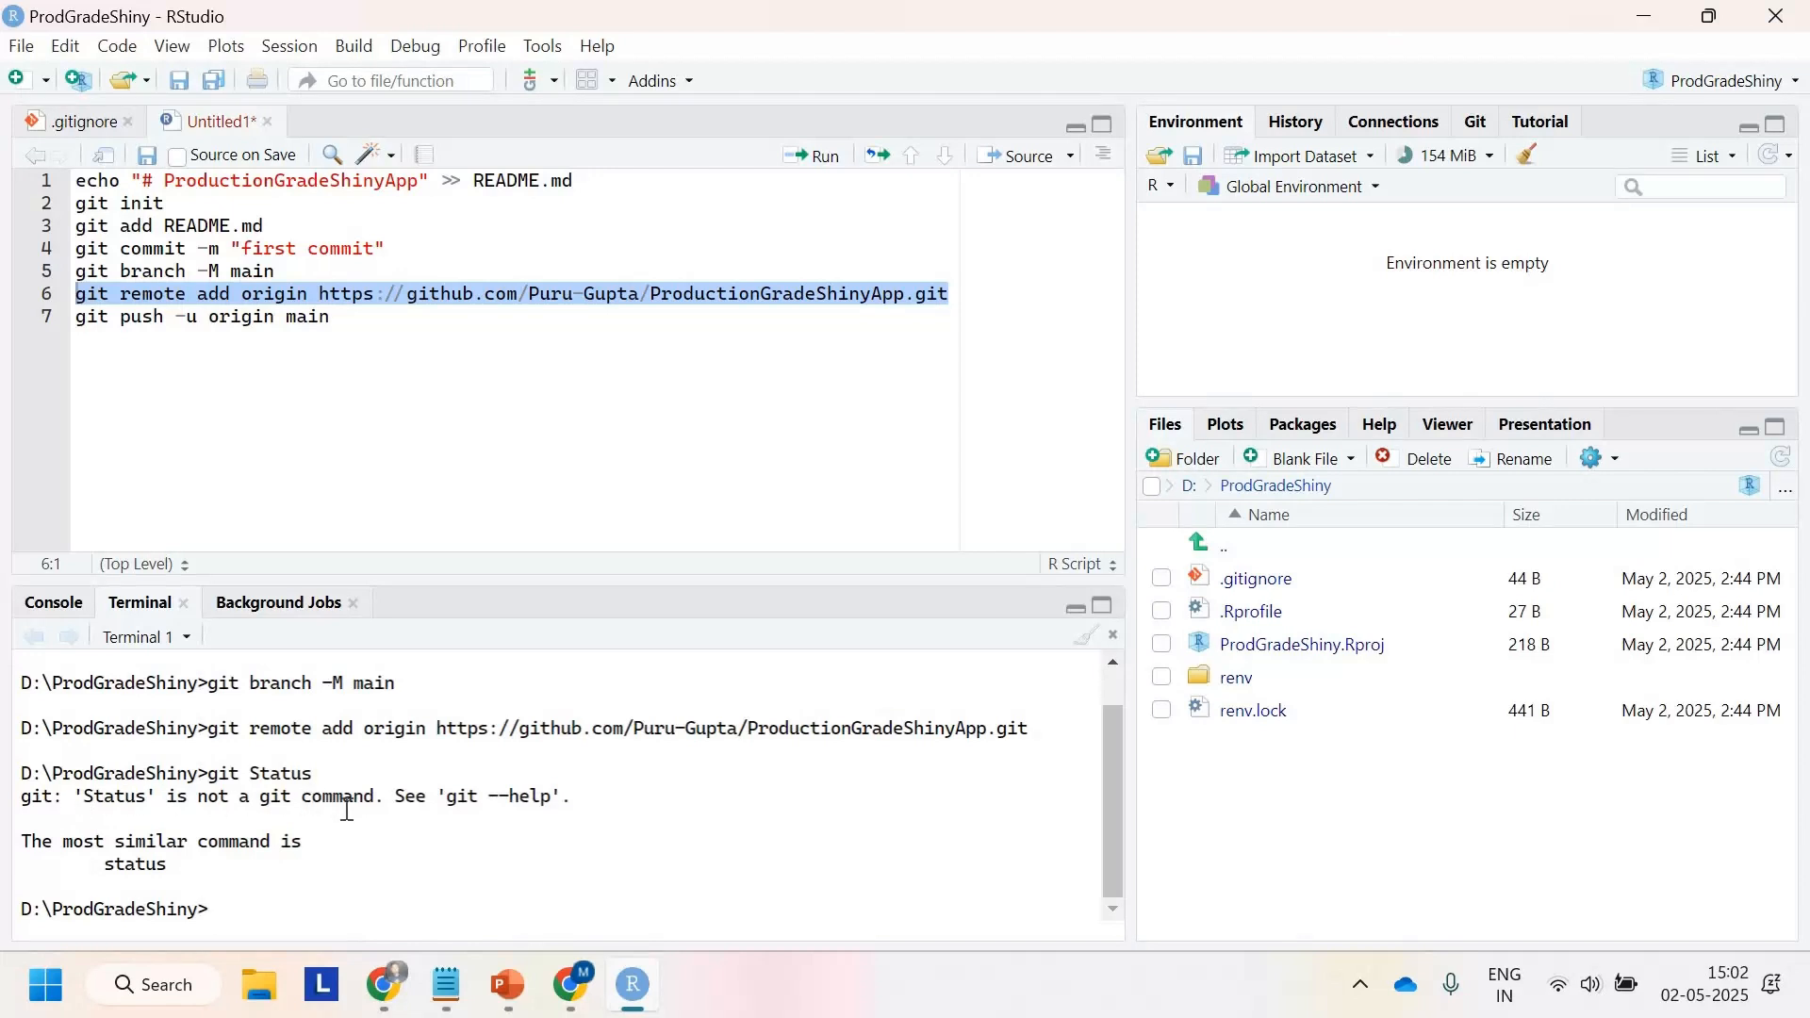
key("Up")
key("Left")
key("Left")
key("Left")
key("Left")
key("Left")
key("Left")
key("Delete")
type("s")
key("Return")
scroll(311, 847, "up", 3)
scroll(311, 847, "down", 2)
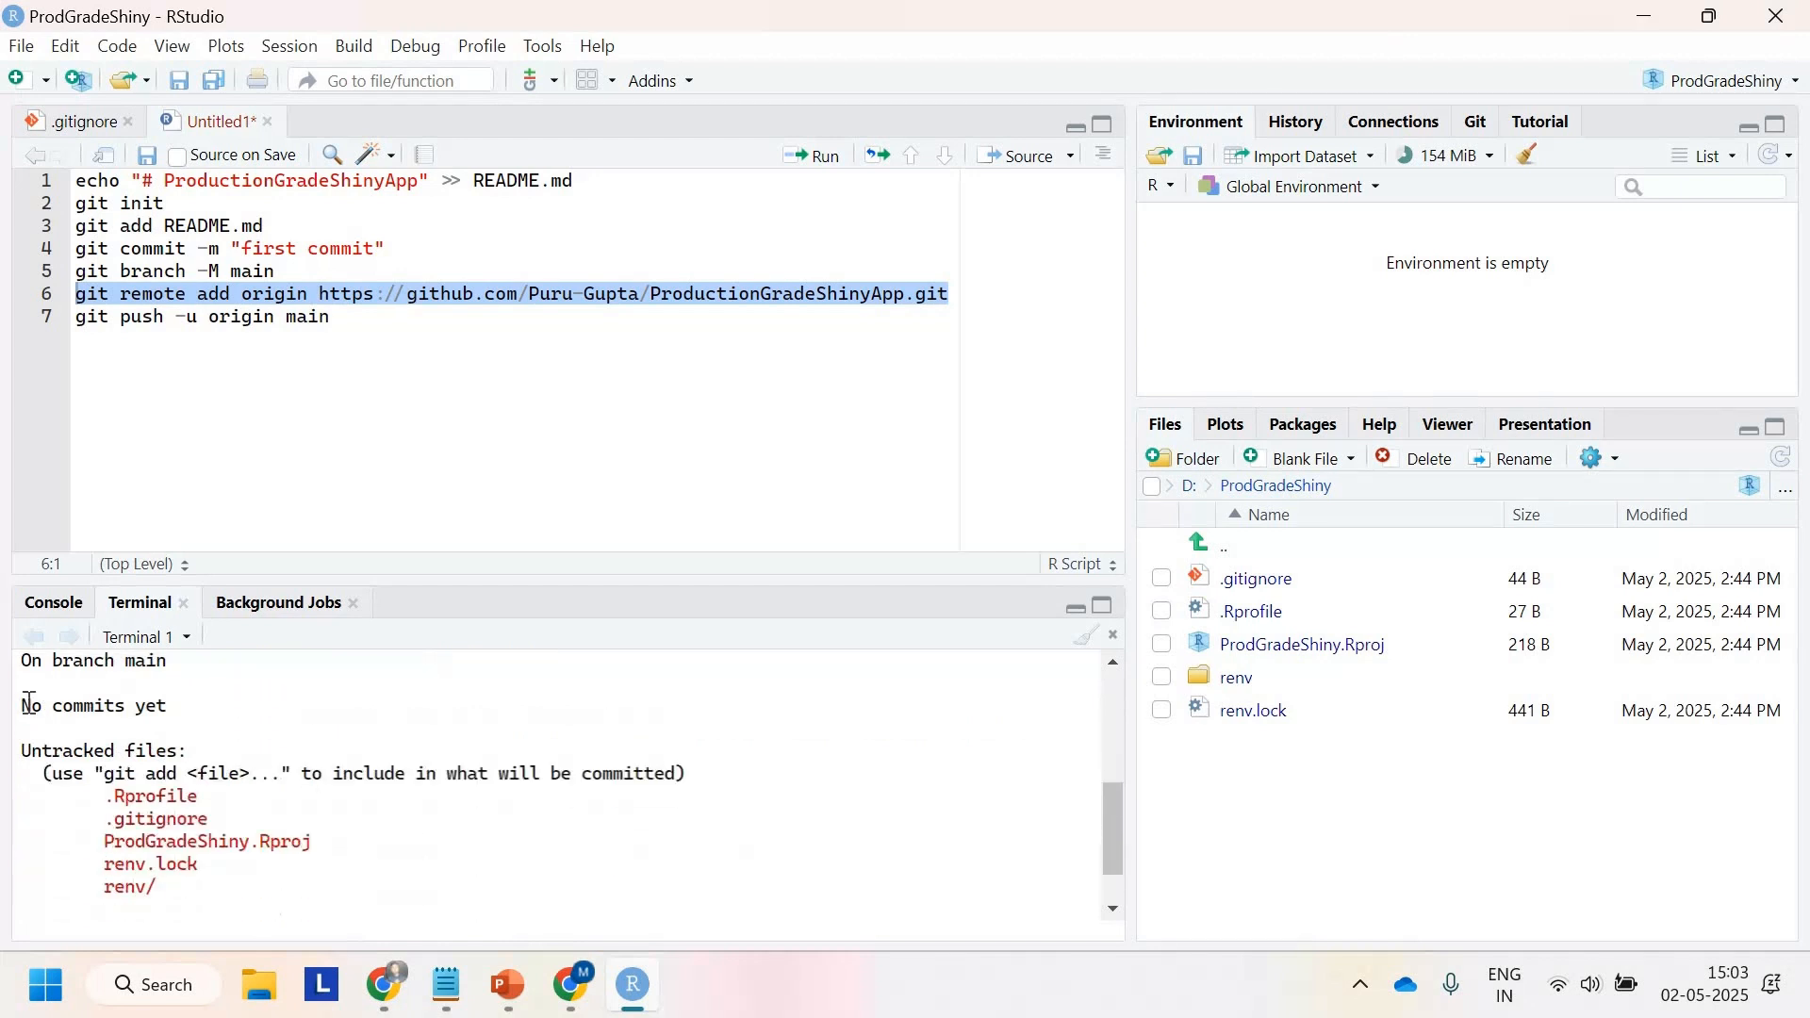
left_click_drag(22, 705, 168, 705)
scroll(149, 761, "down", 1)
left_click_drag(187, 820, 107, 729)
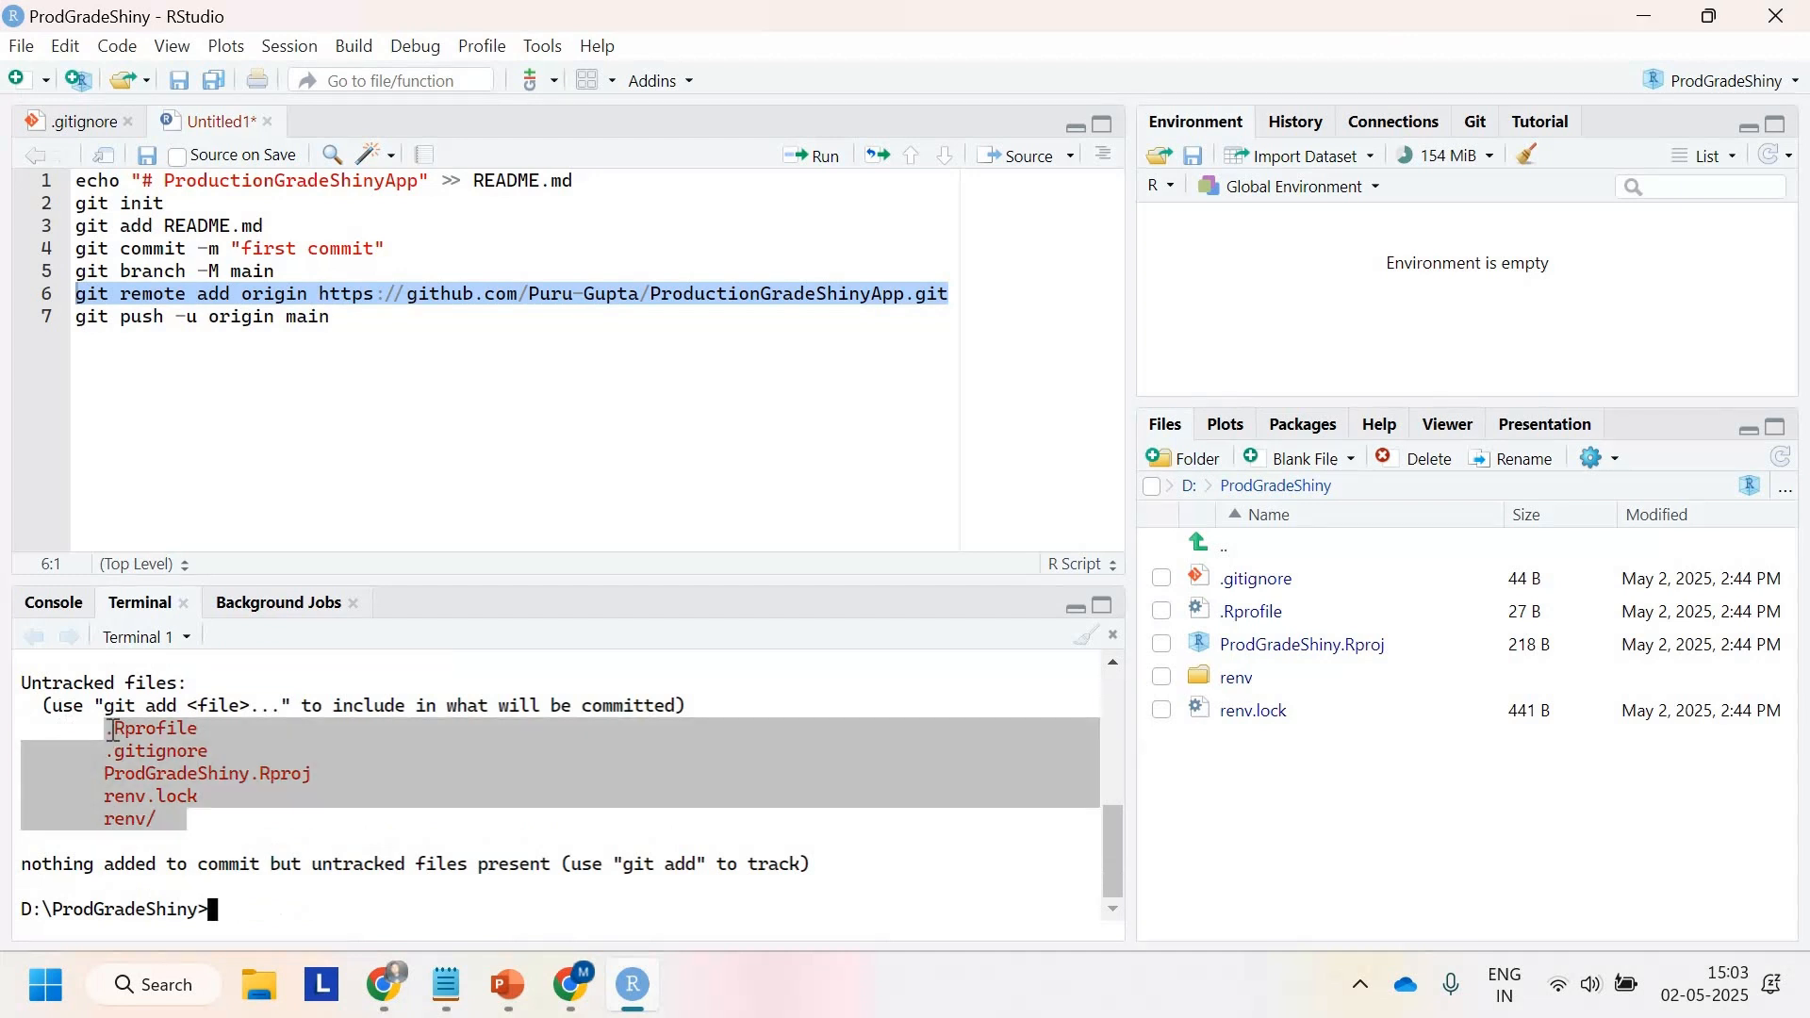
left_click(415, 788)
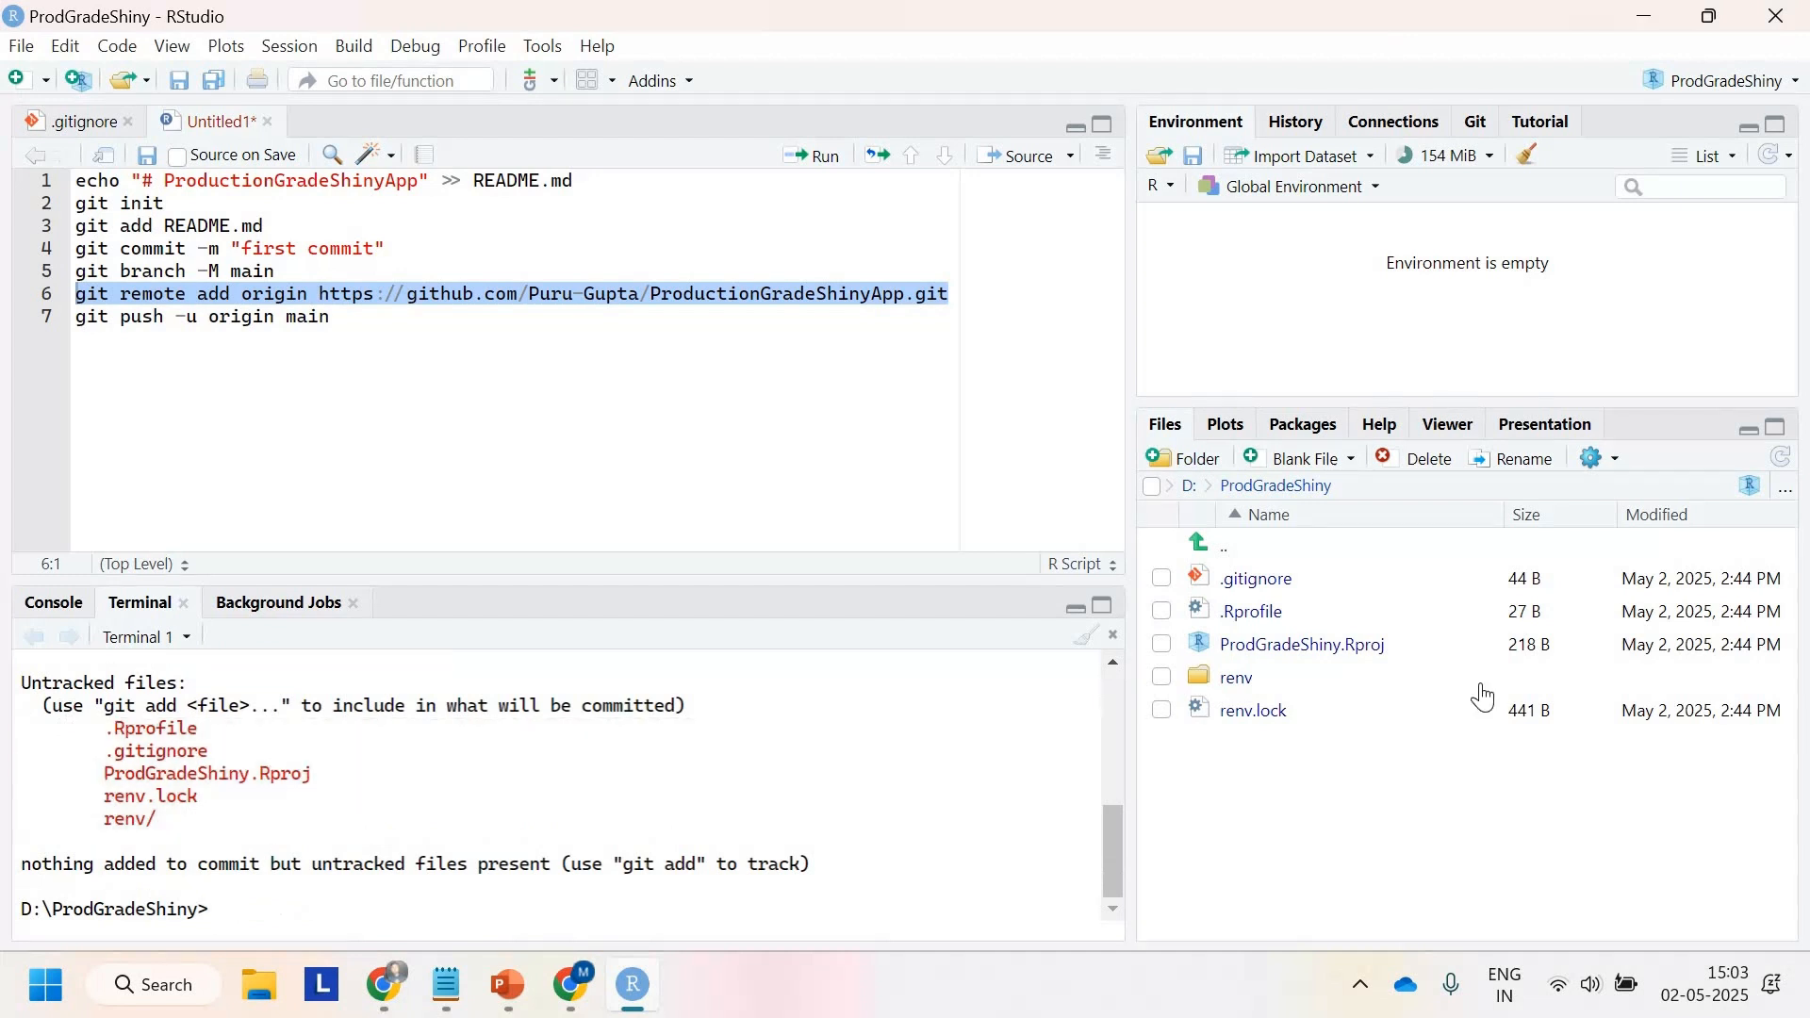
Step: Open the Git pane and stage all the project's untracked files
left_click(1475, 124)
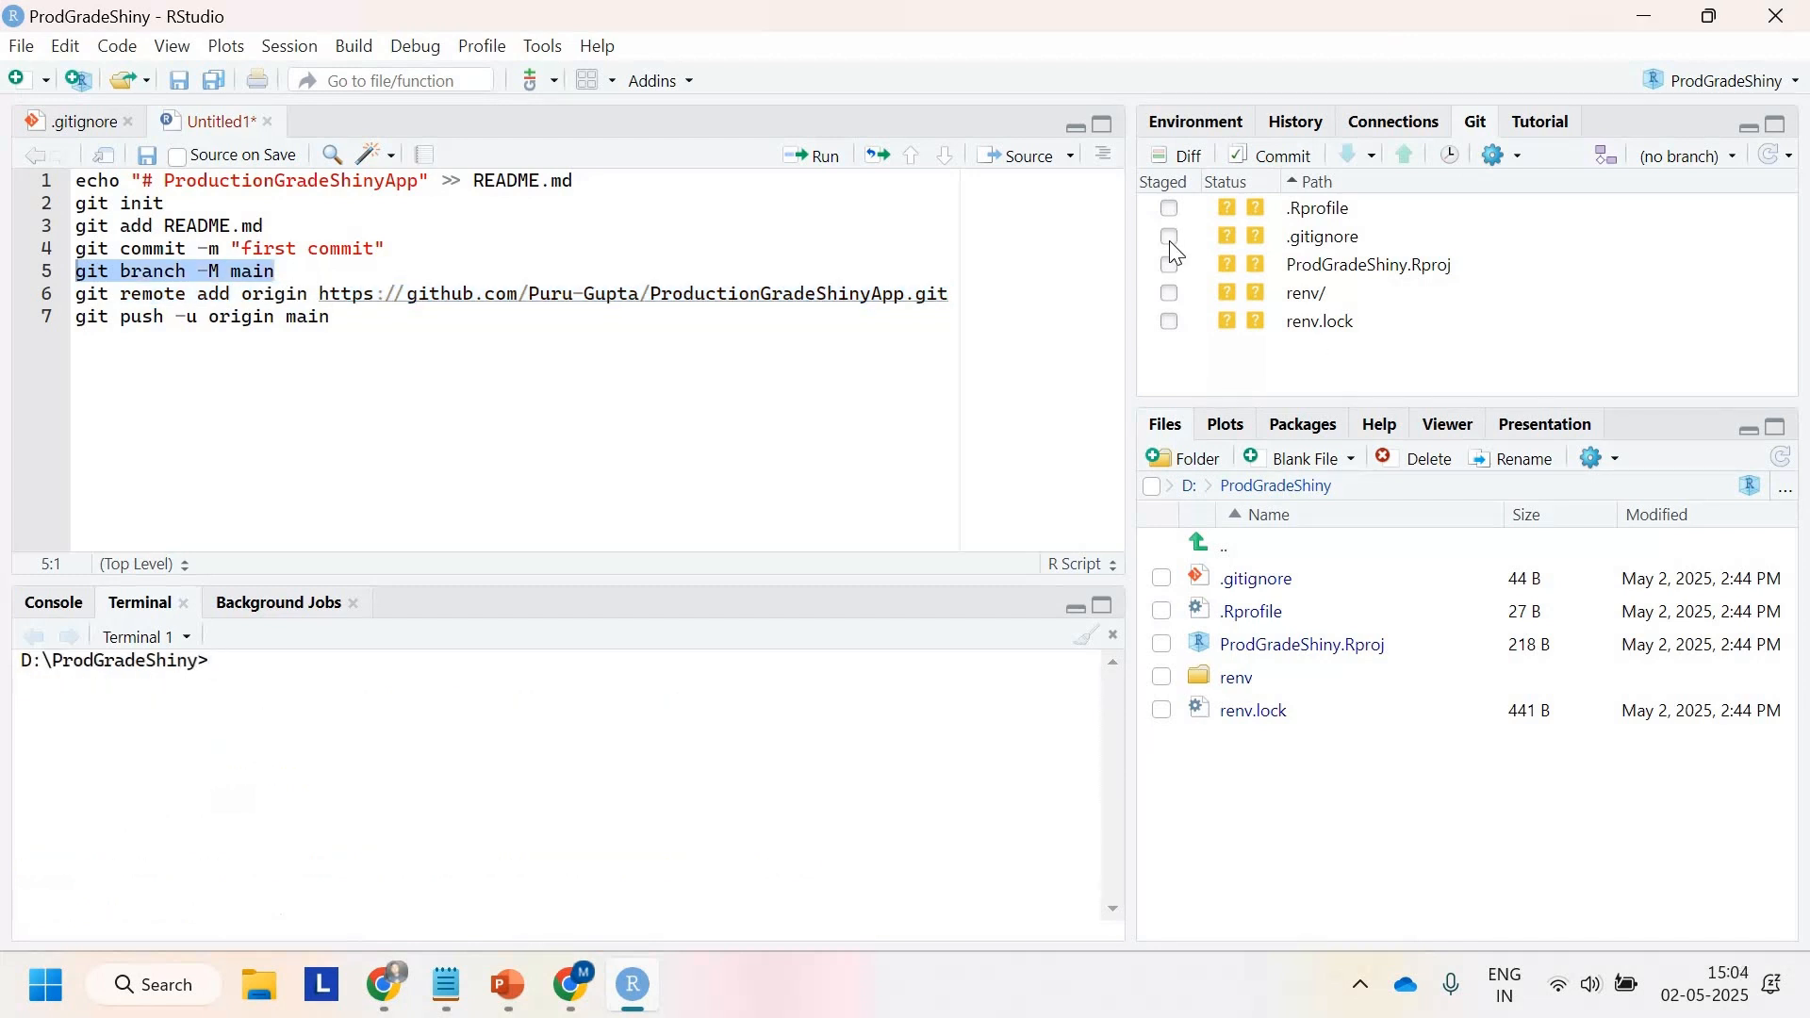
left_click(1168, 208)
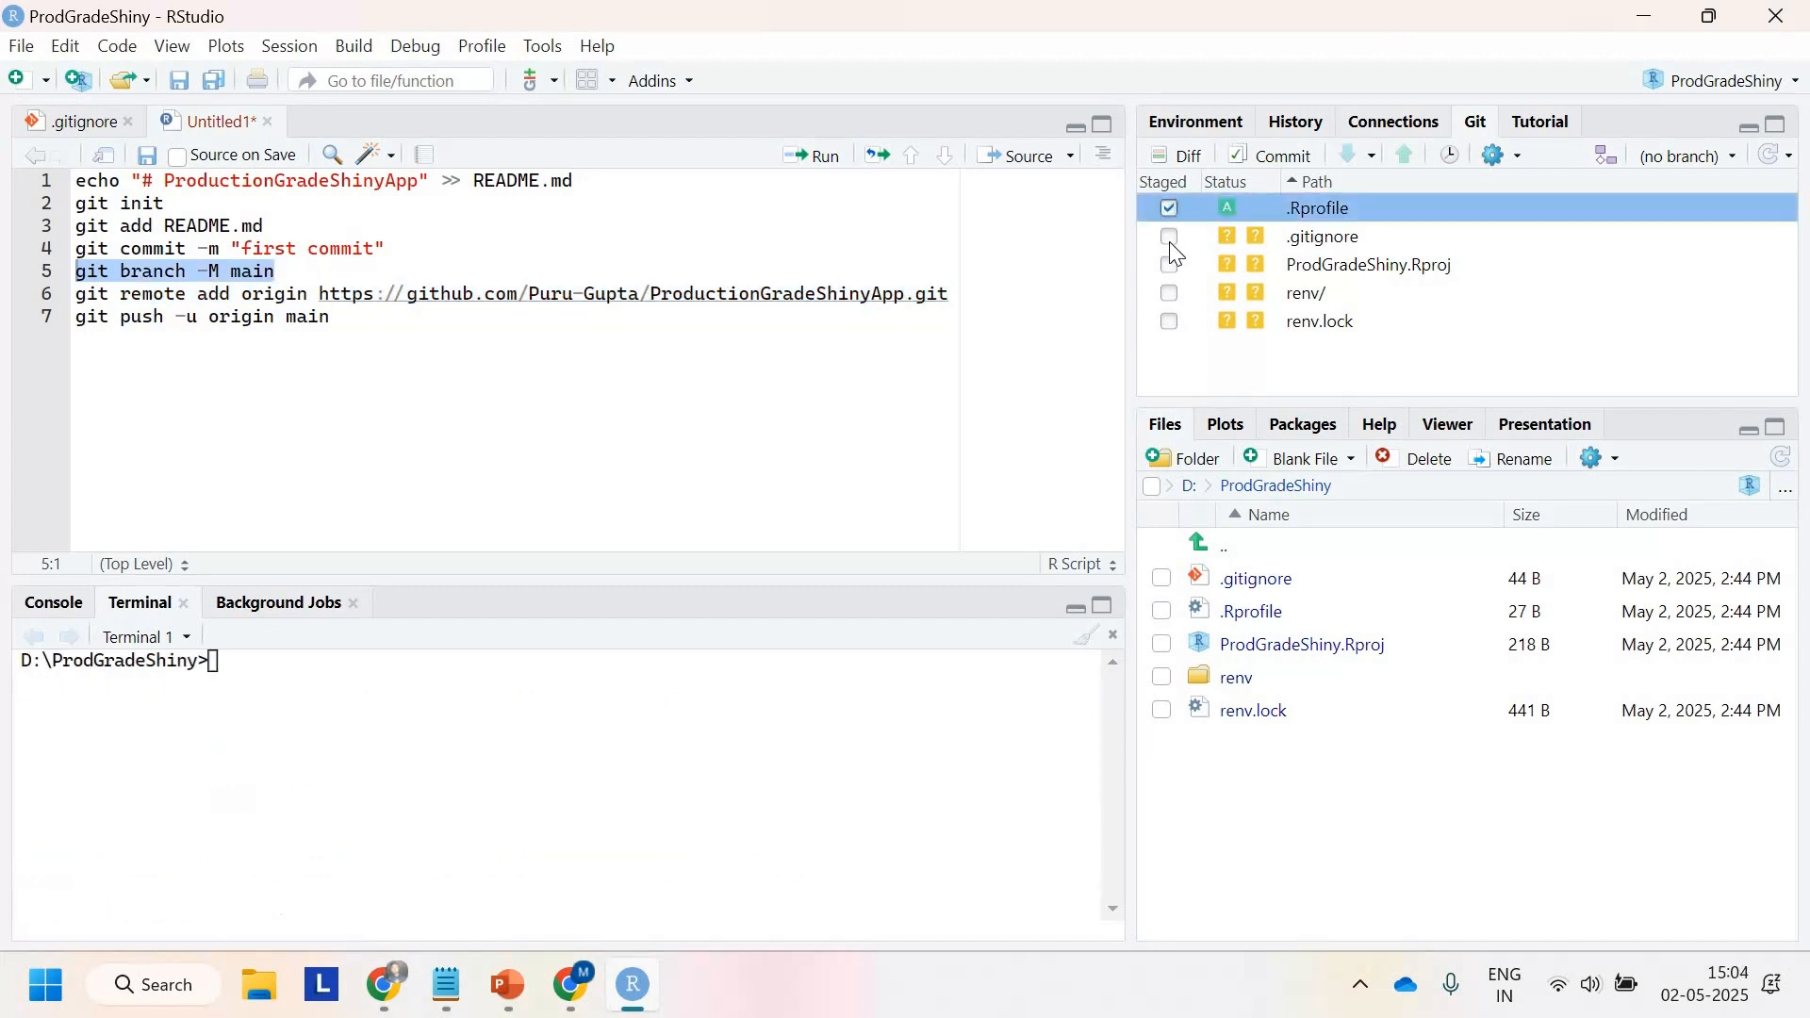
left_click(1168, 238)
left_click(1169, 272)
left_click(1168, 292)
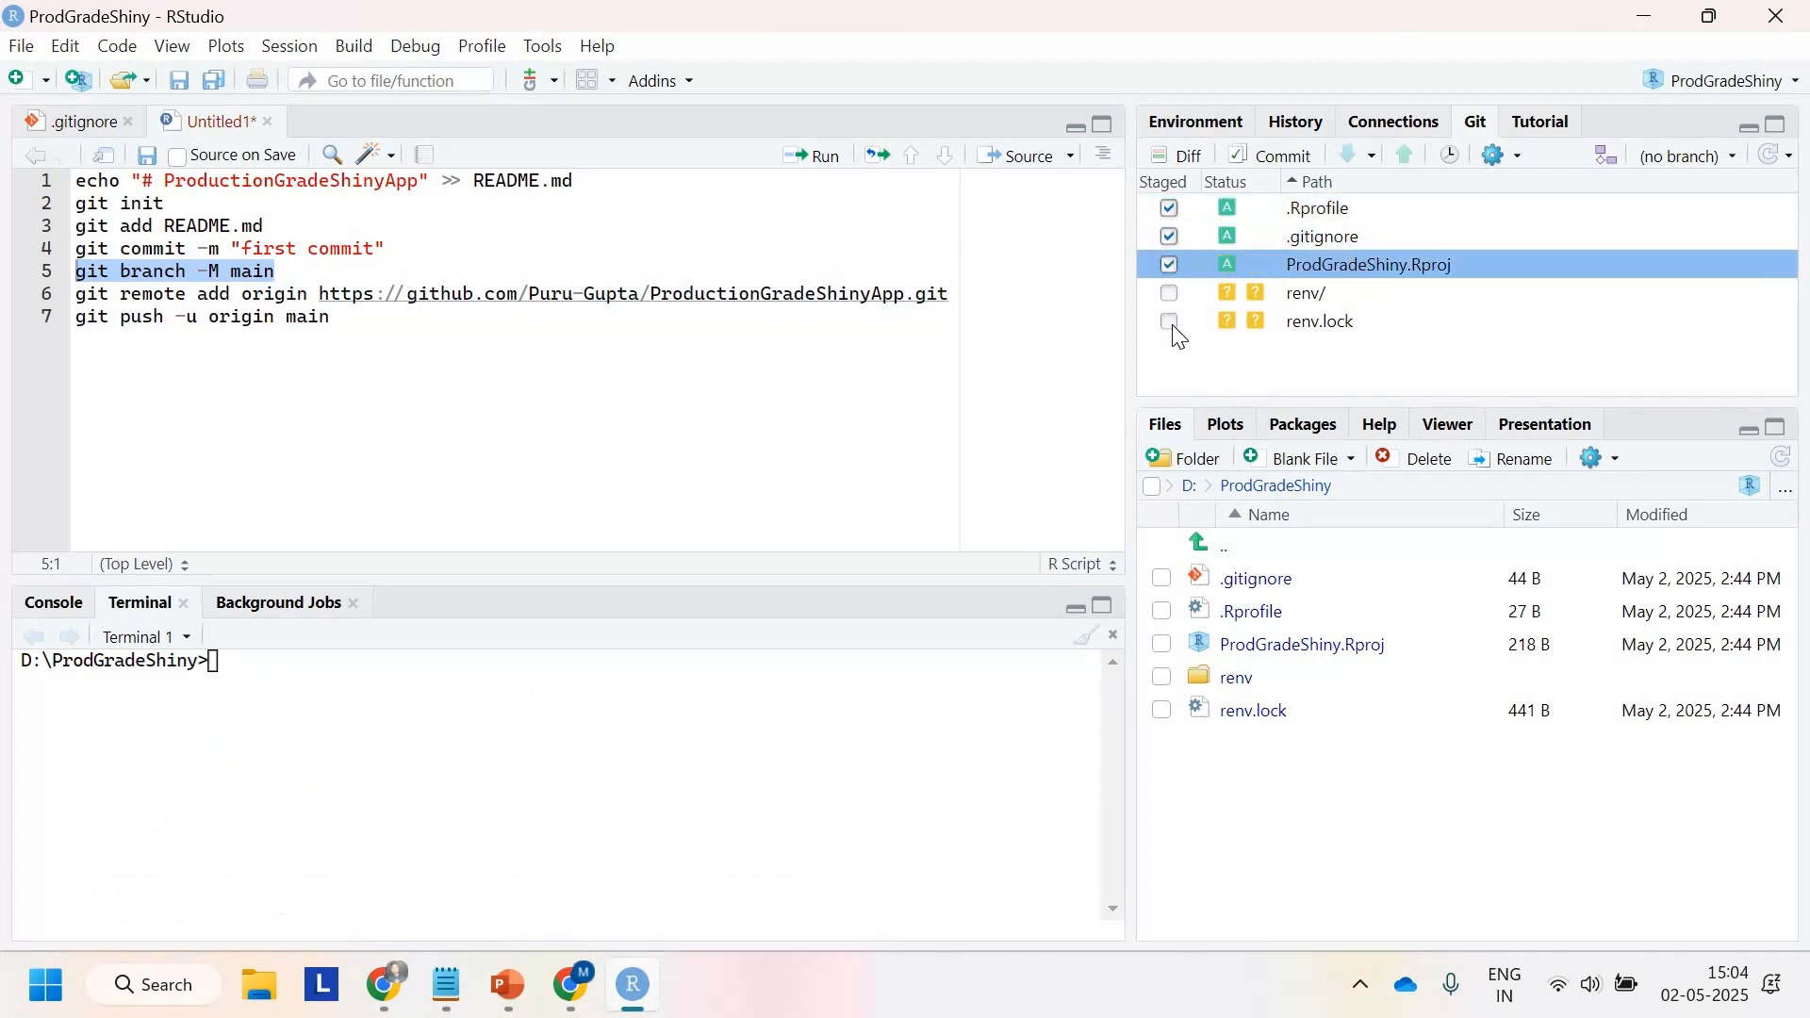
left_click(1173, 322)
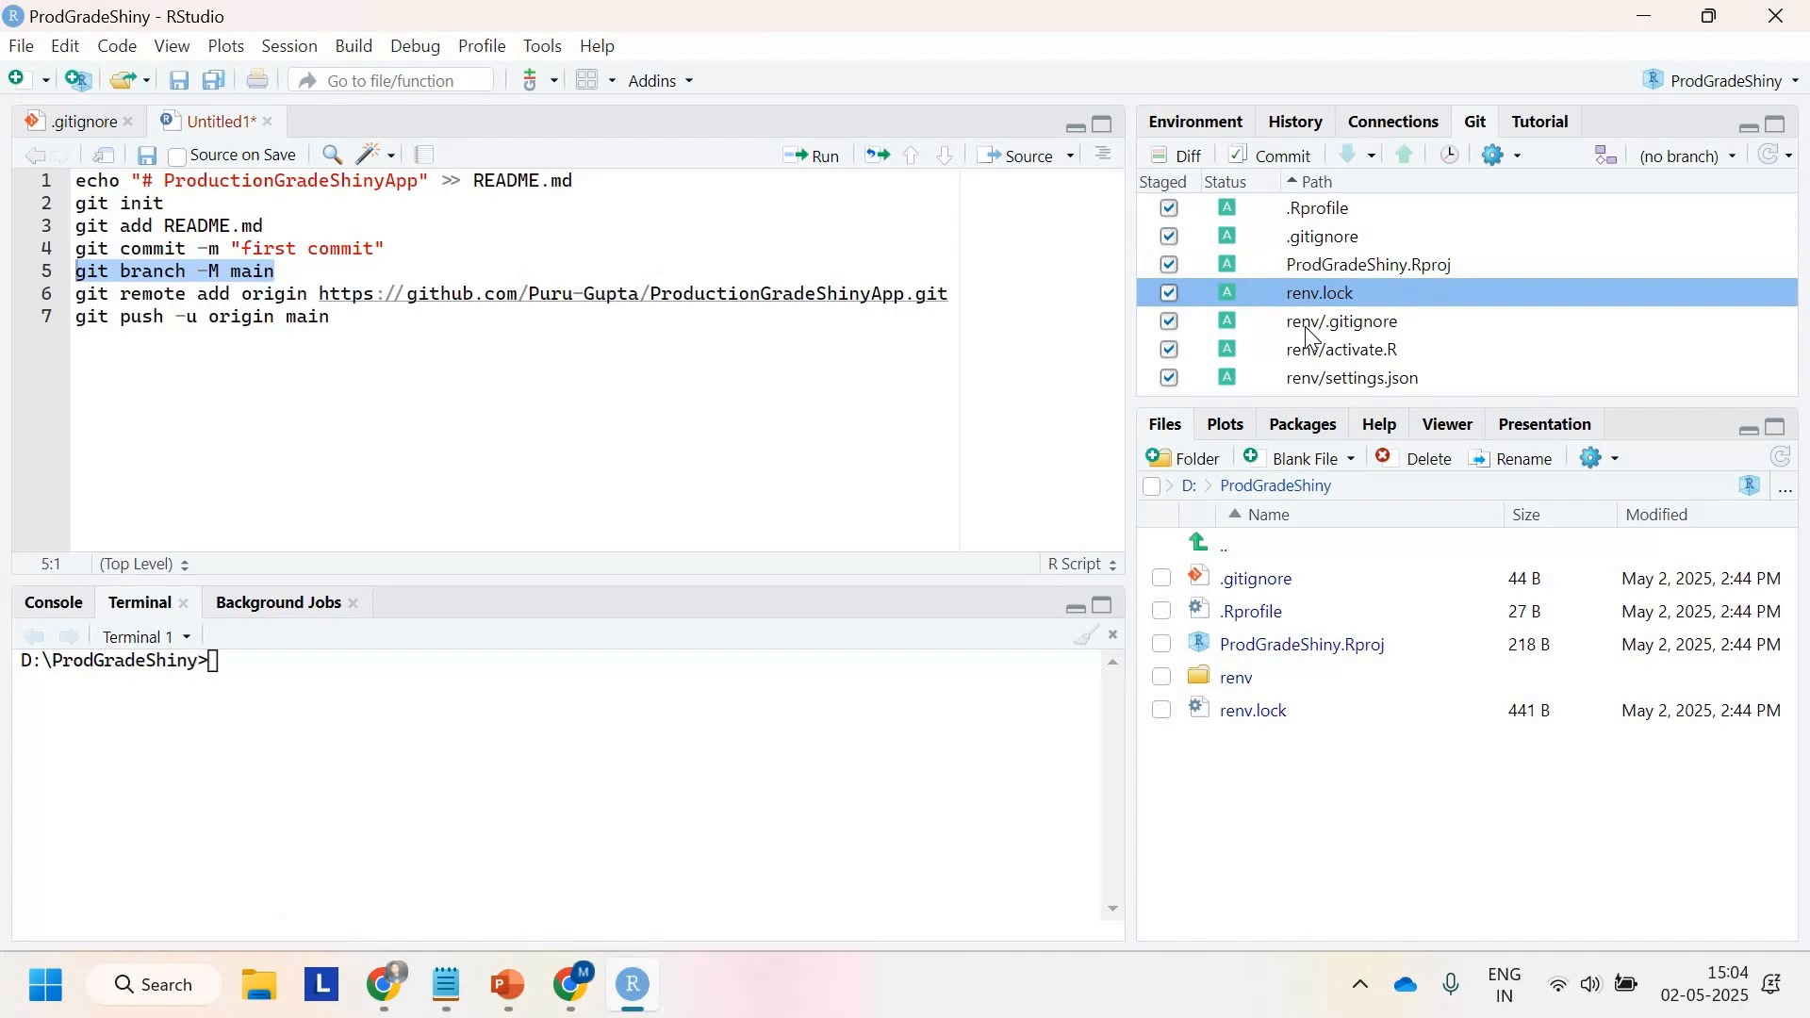
Step: Commit the staged files with the message Git Initial Setup and close the commit dialogs
left_click(1296, 158)
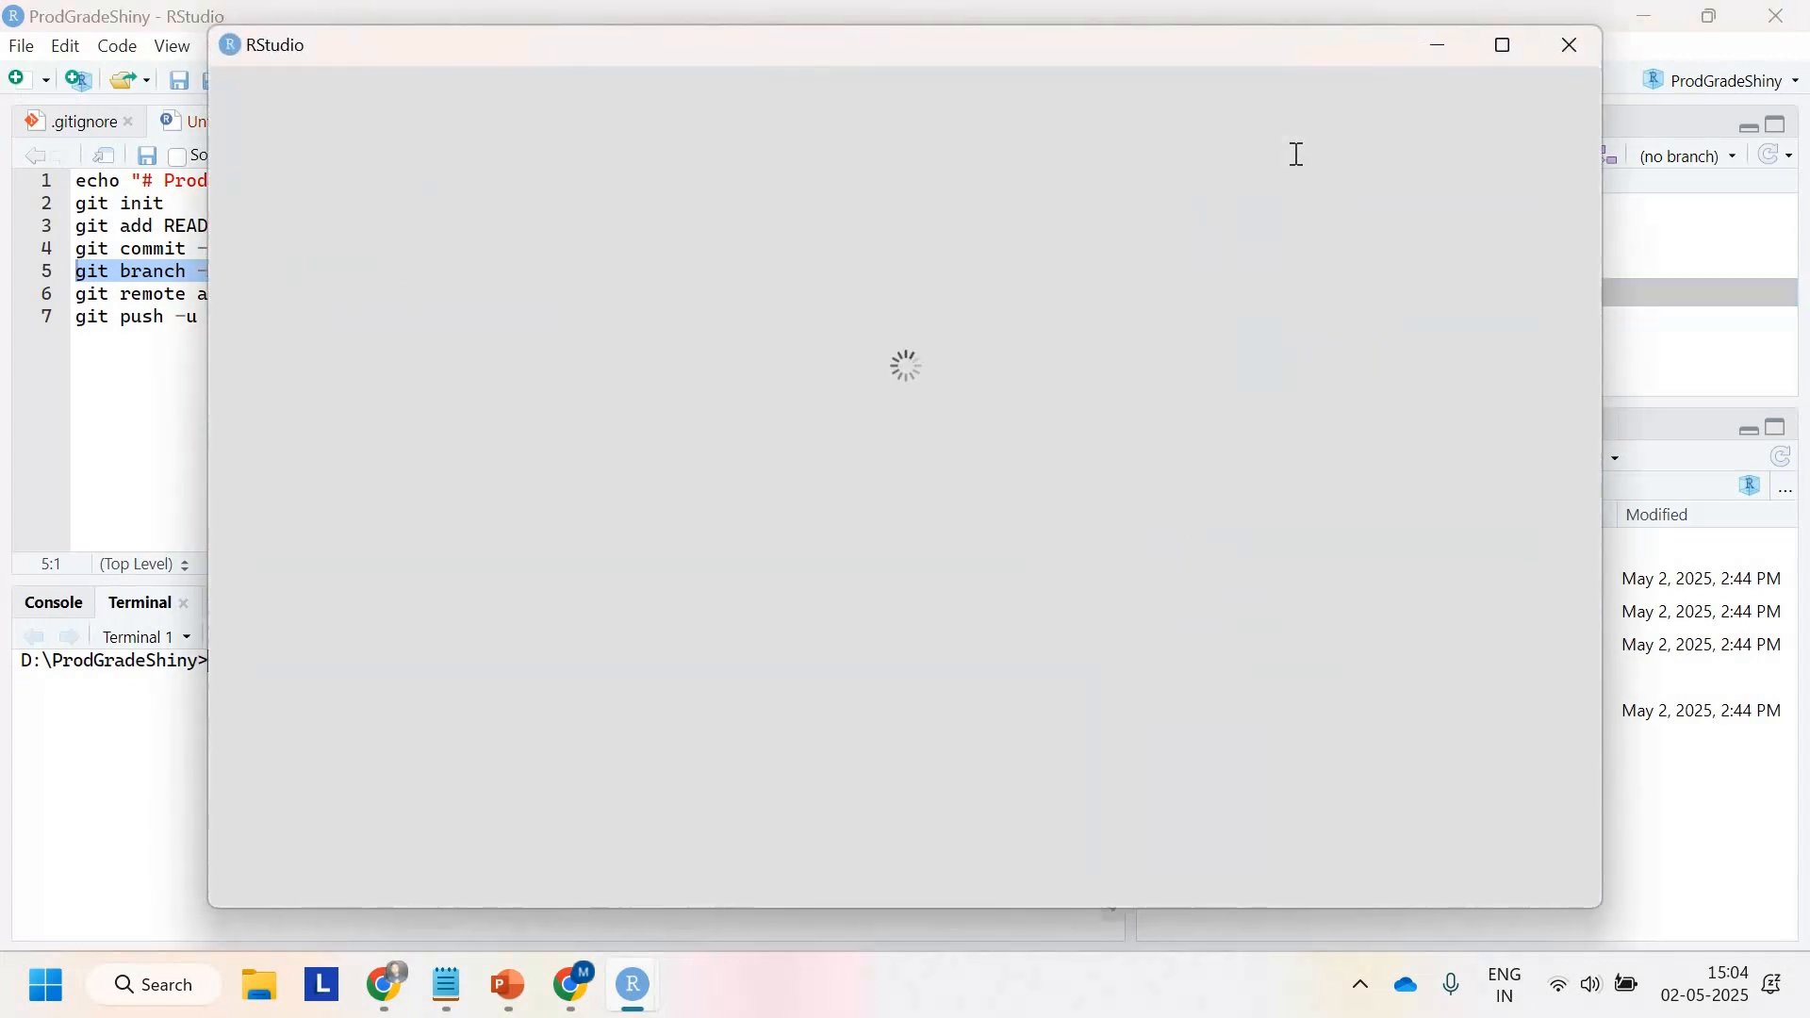
scroll(773, 678, "down", 3)
scroll(712, 612, "up", 3)
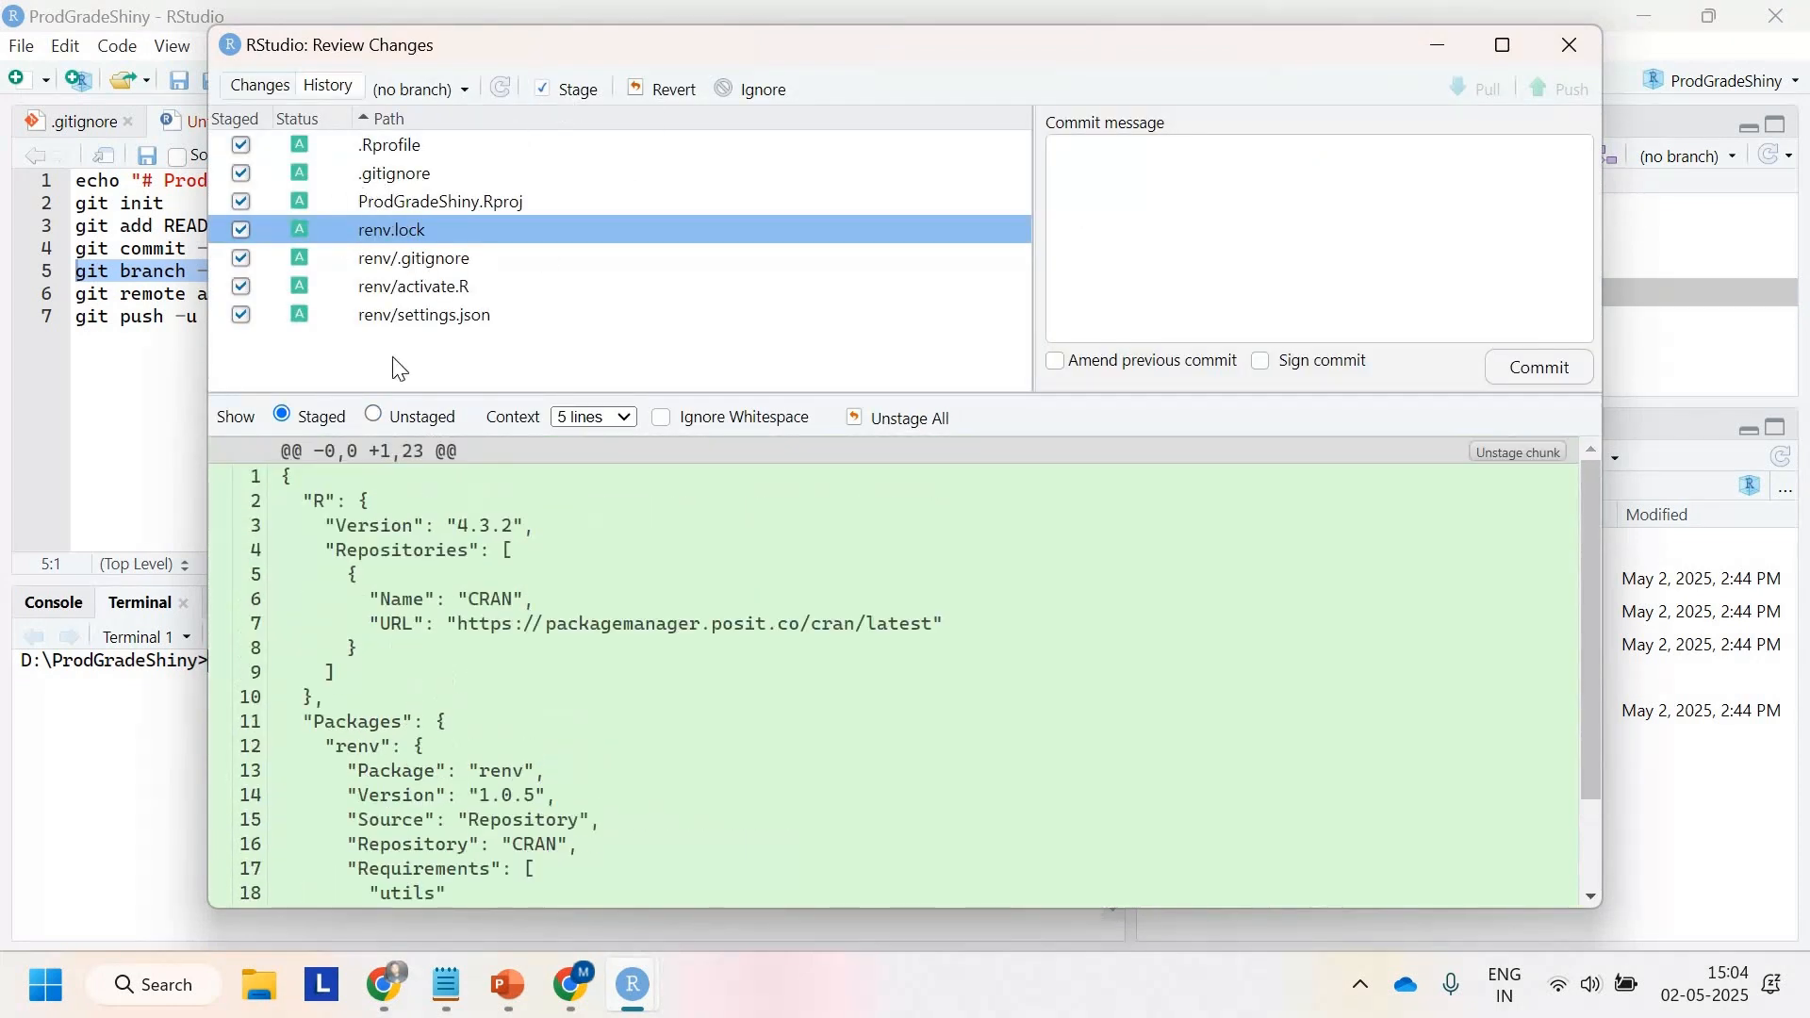
scroll(896, 669, "down", 2)
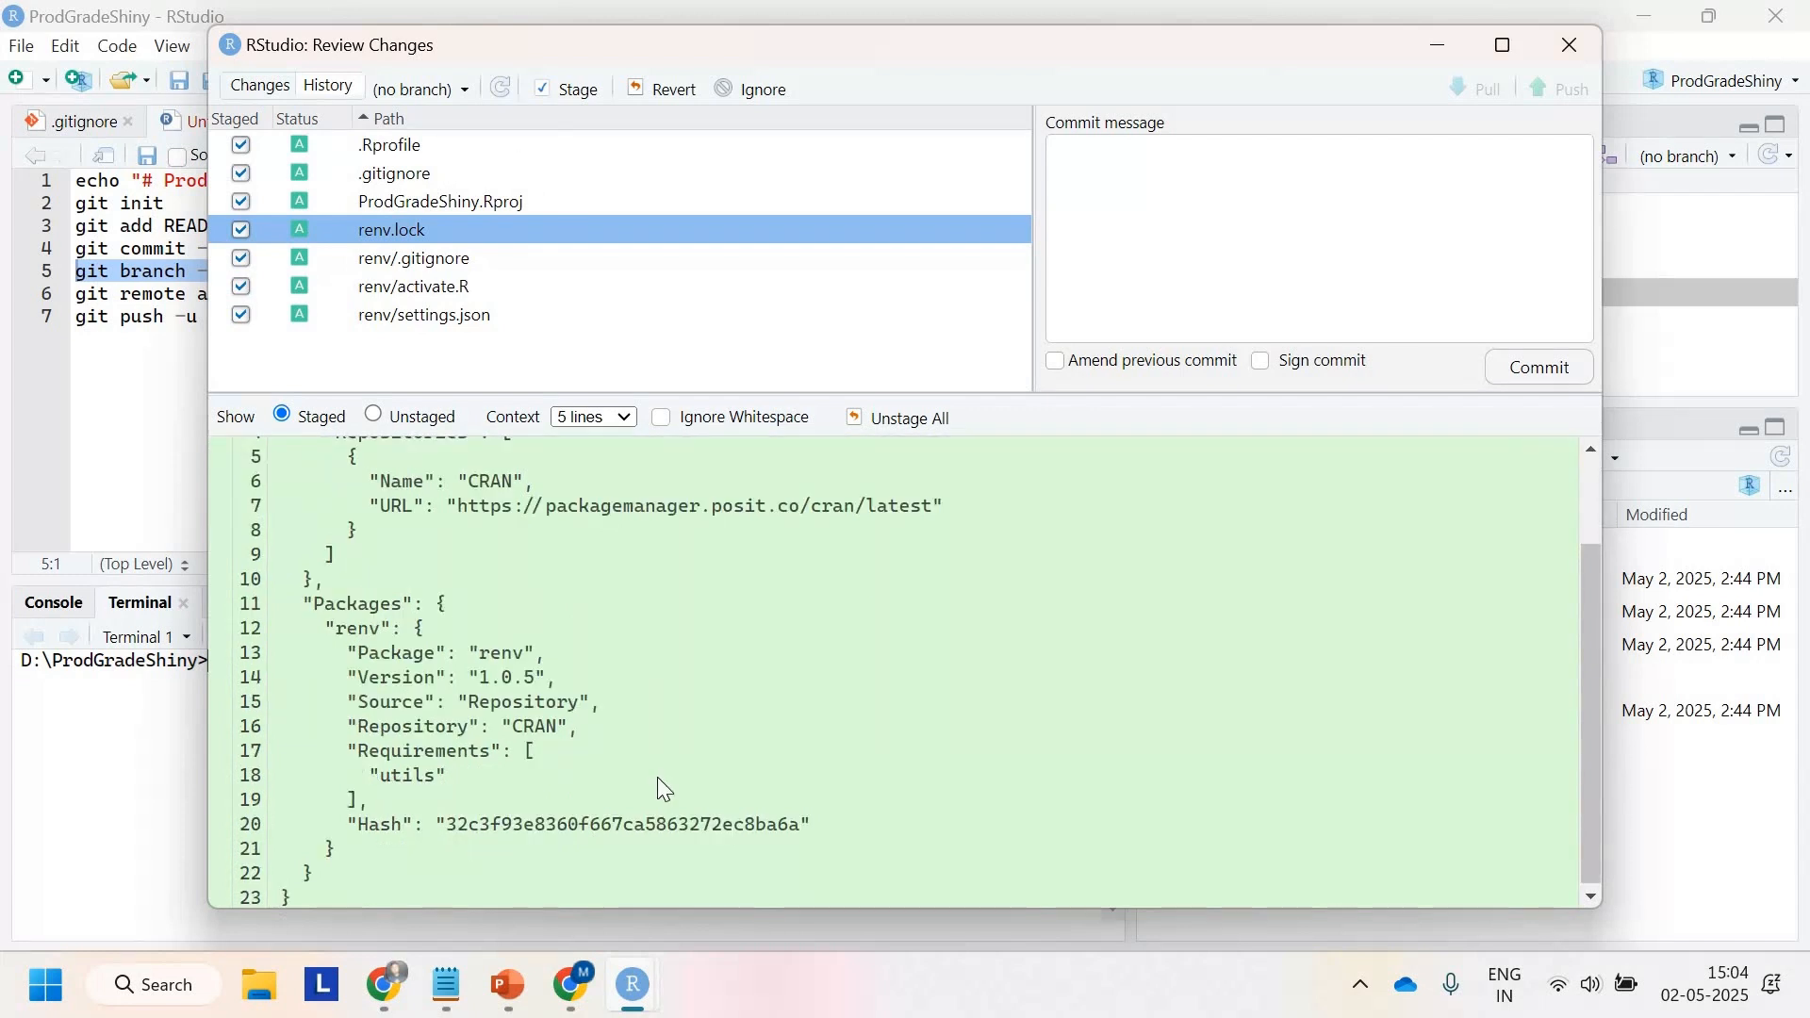
left_click(1175, 189)
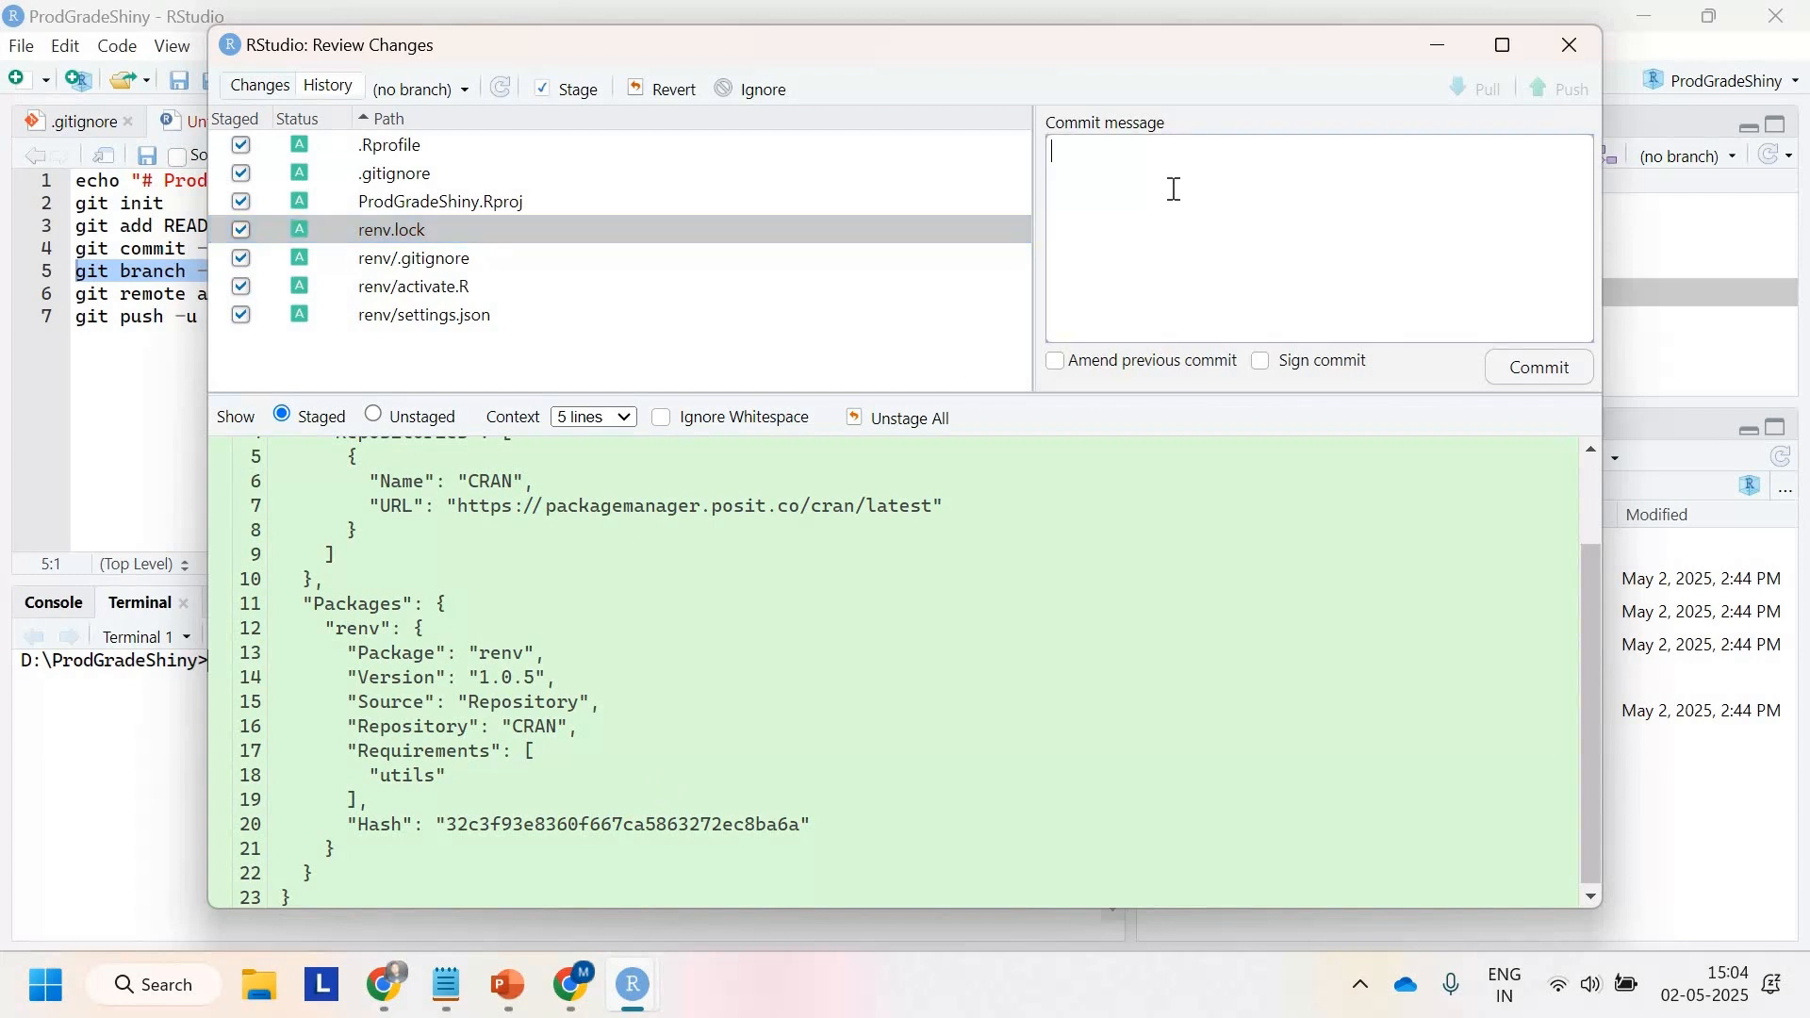
type("Git Initial Setup")
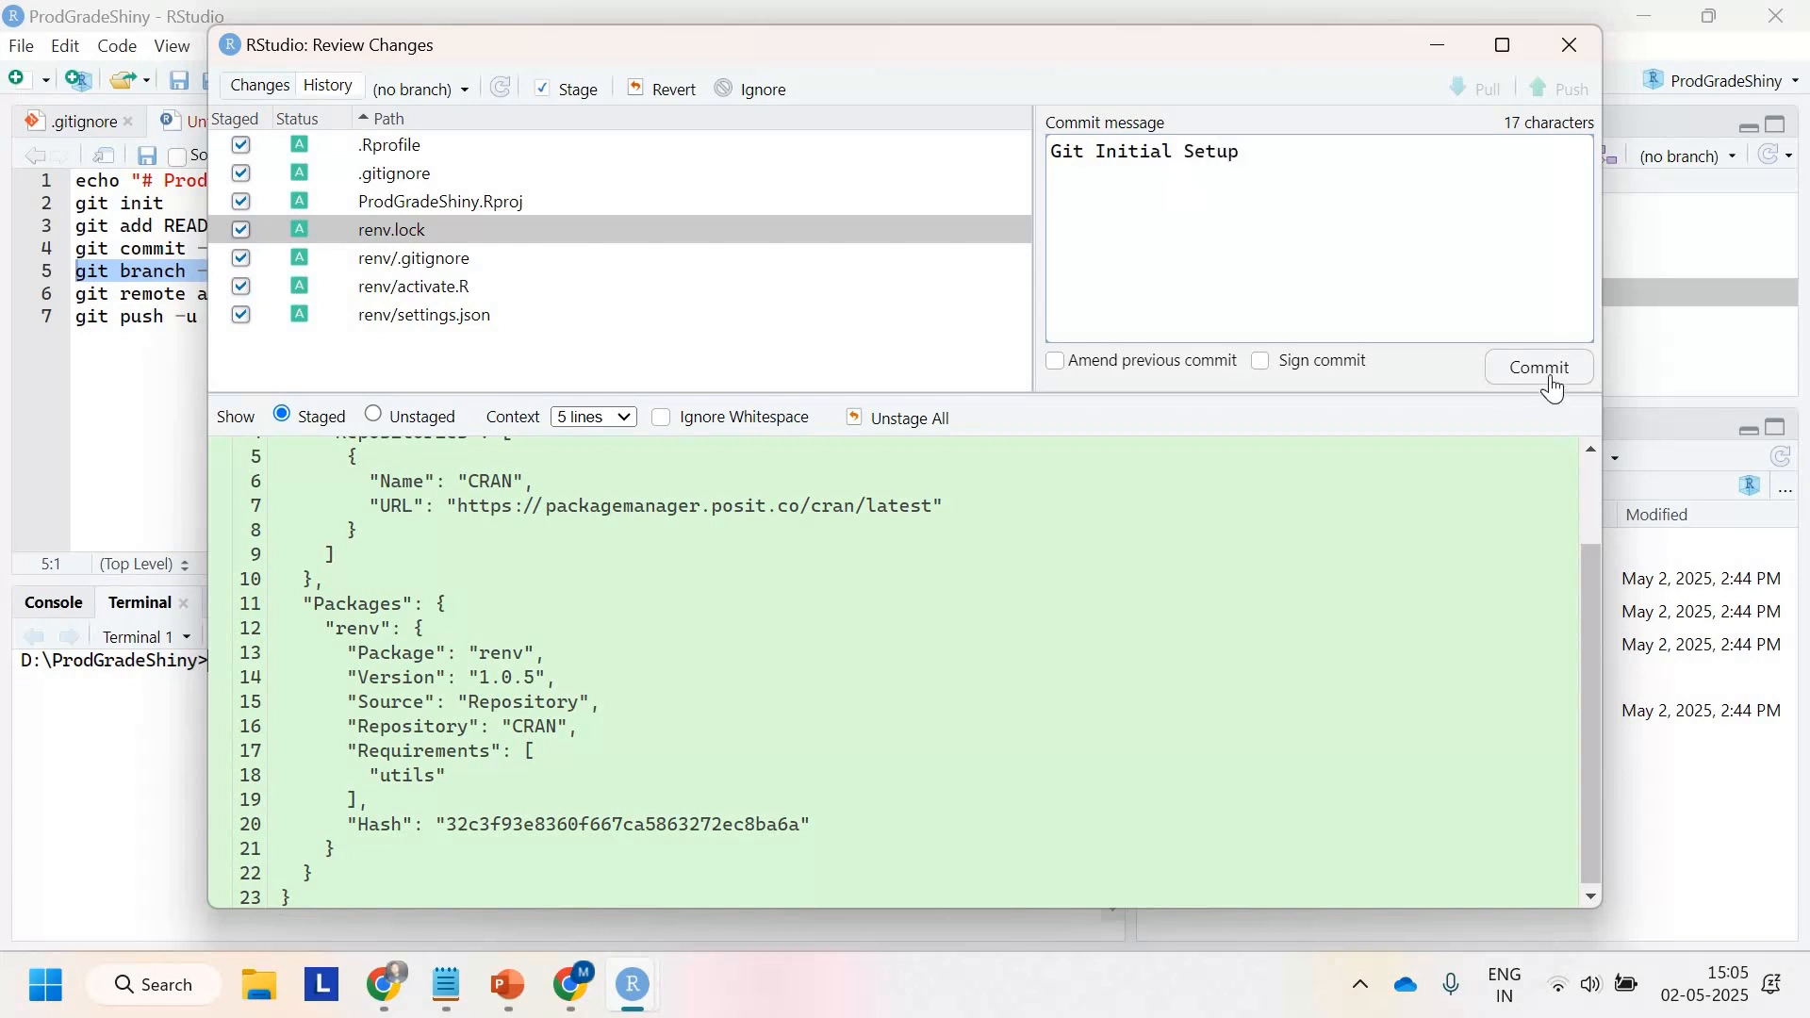
left_click(1550, 375)
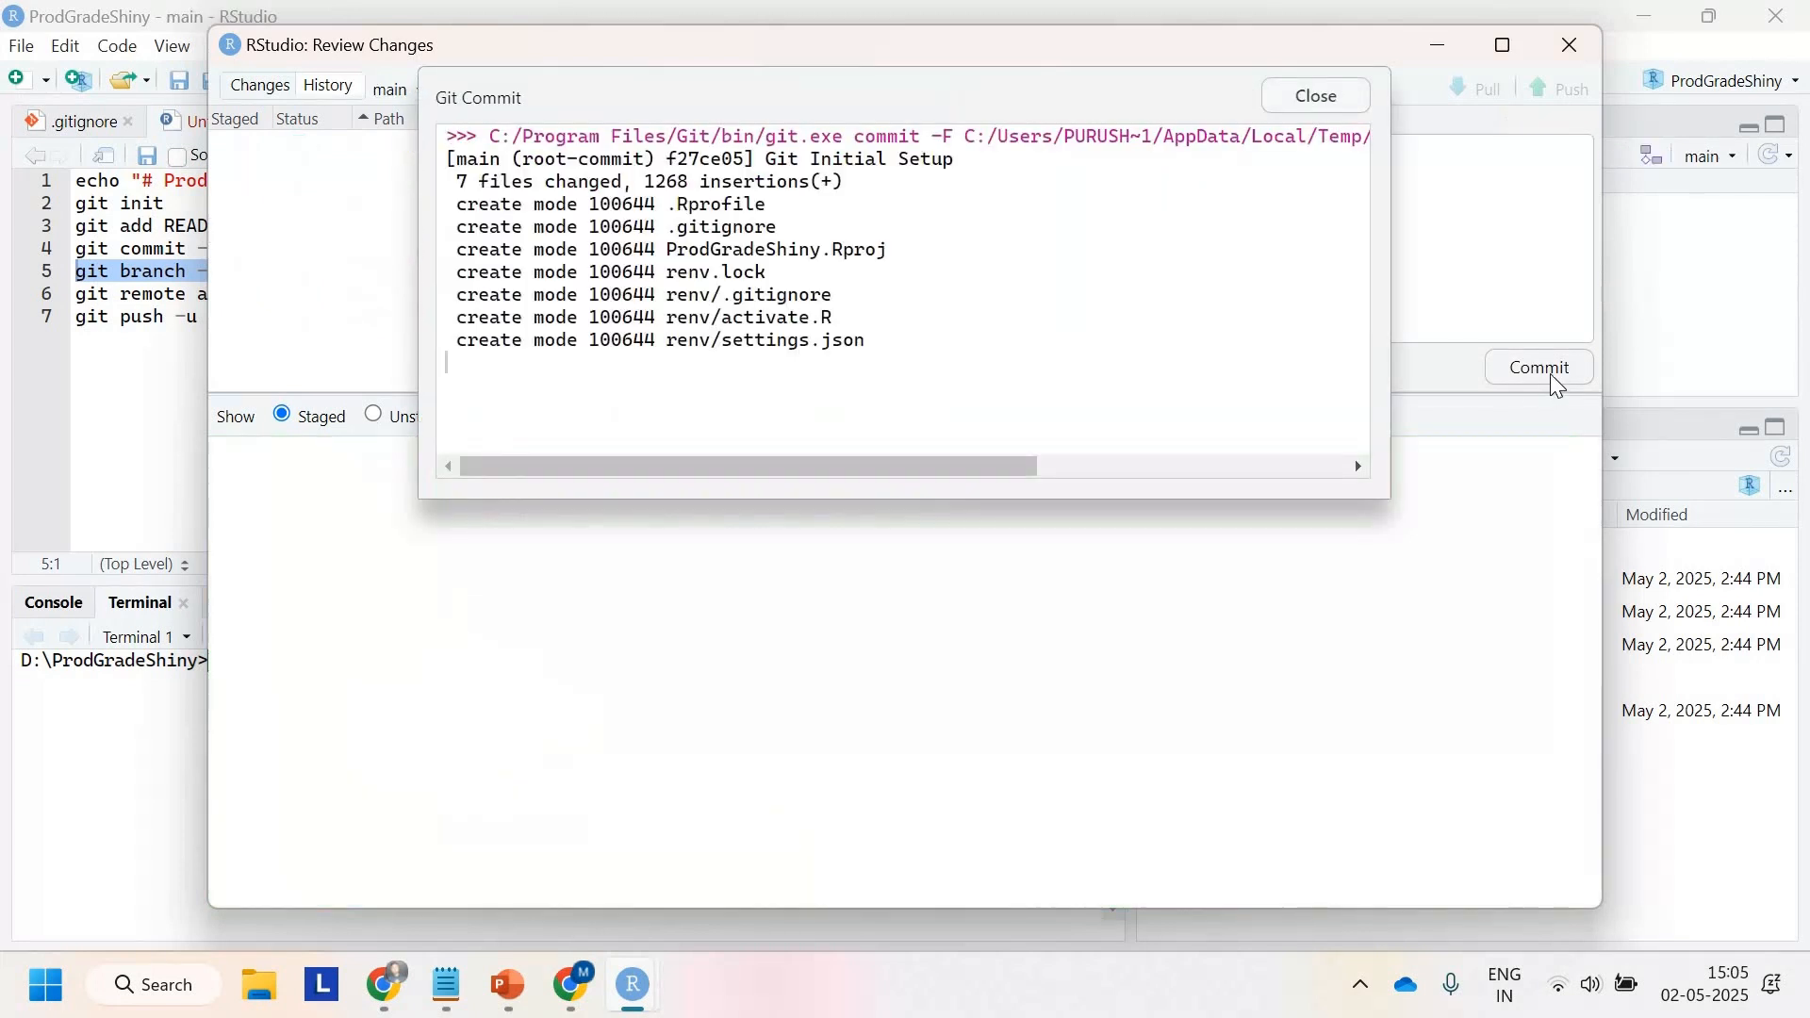
left_click(1323, 98)
left_click(1569, 46)
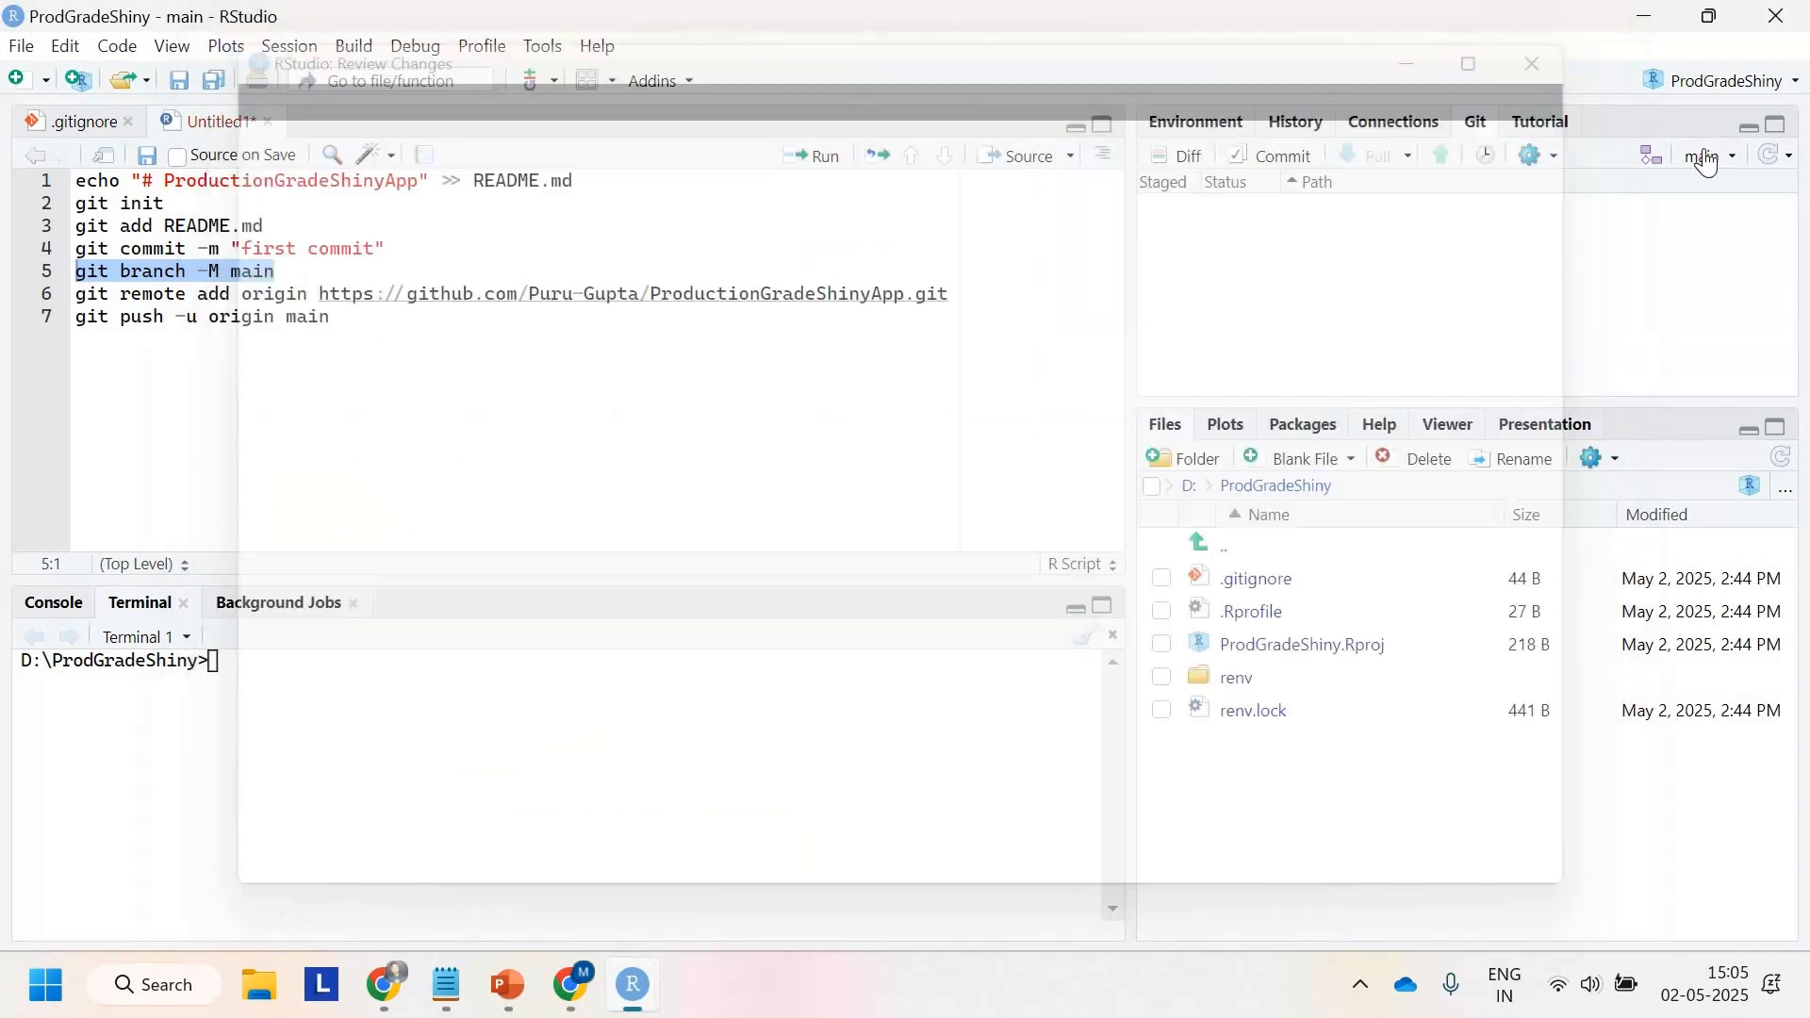
Step: Push the commit on the main branch to the GitHub remote
left_click(1709, 159)
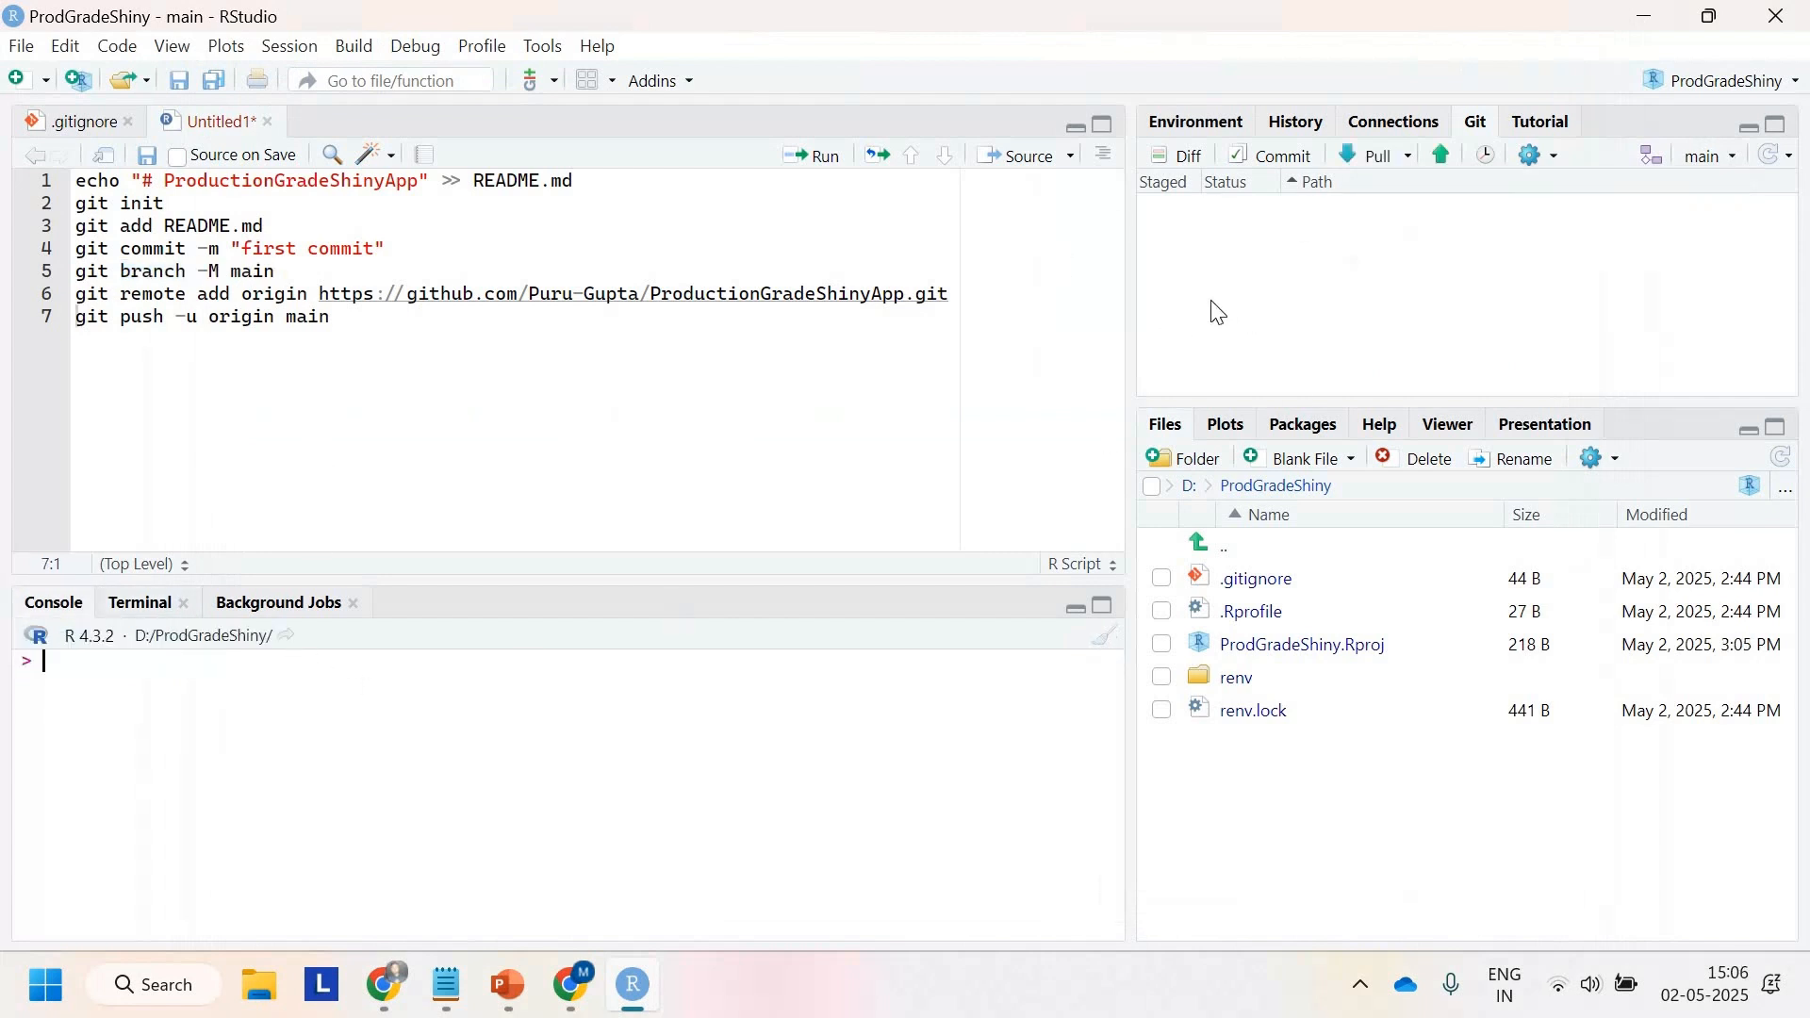
left_click(1446, 158)
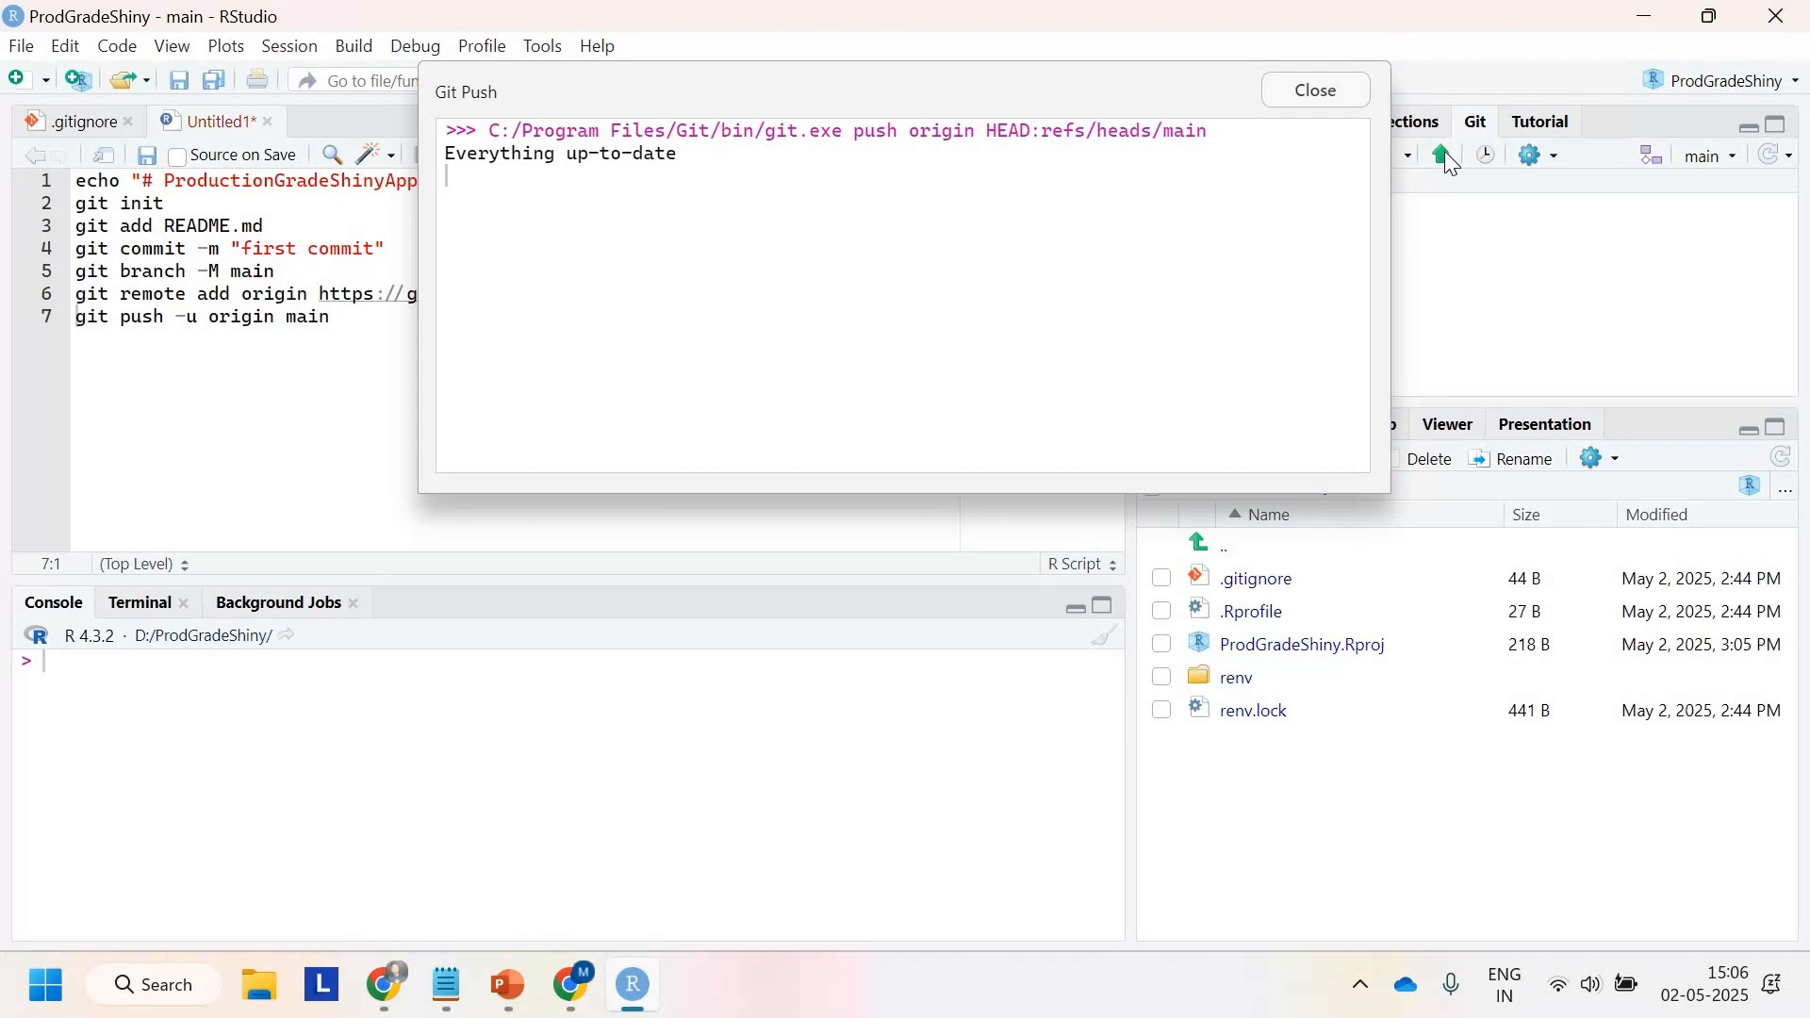
left_click(1326, 90)
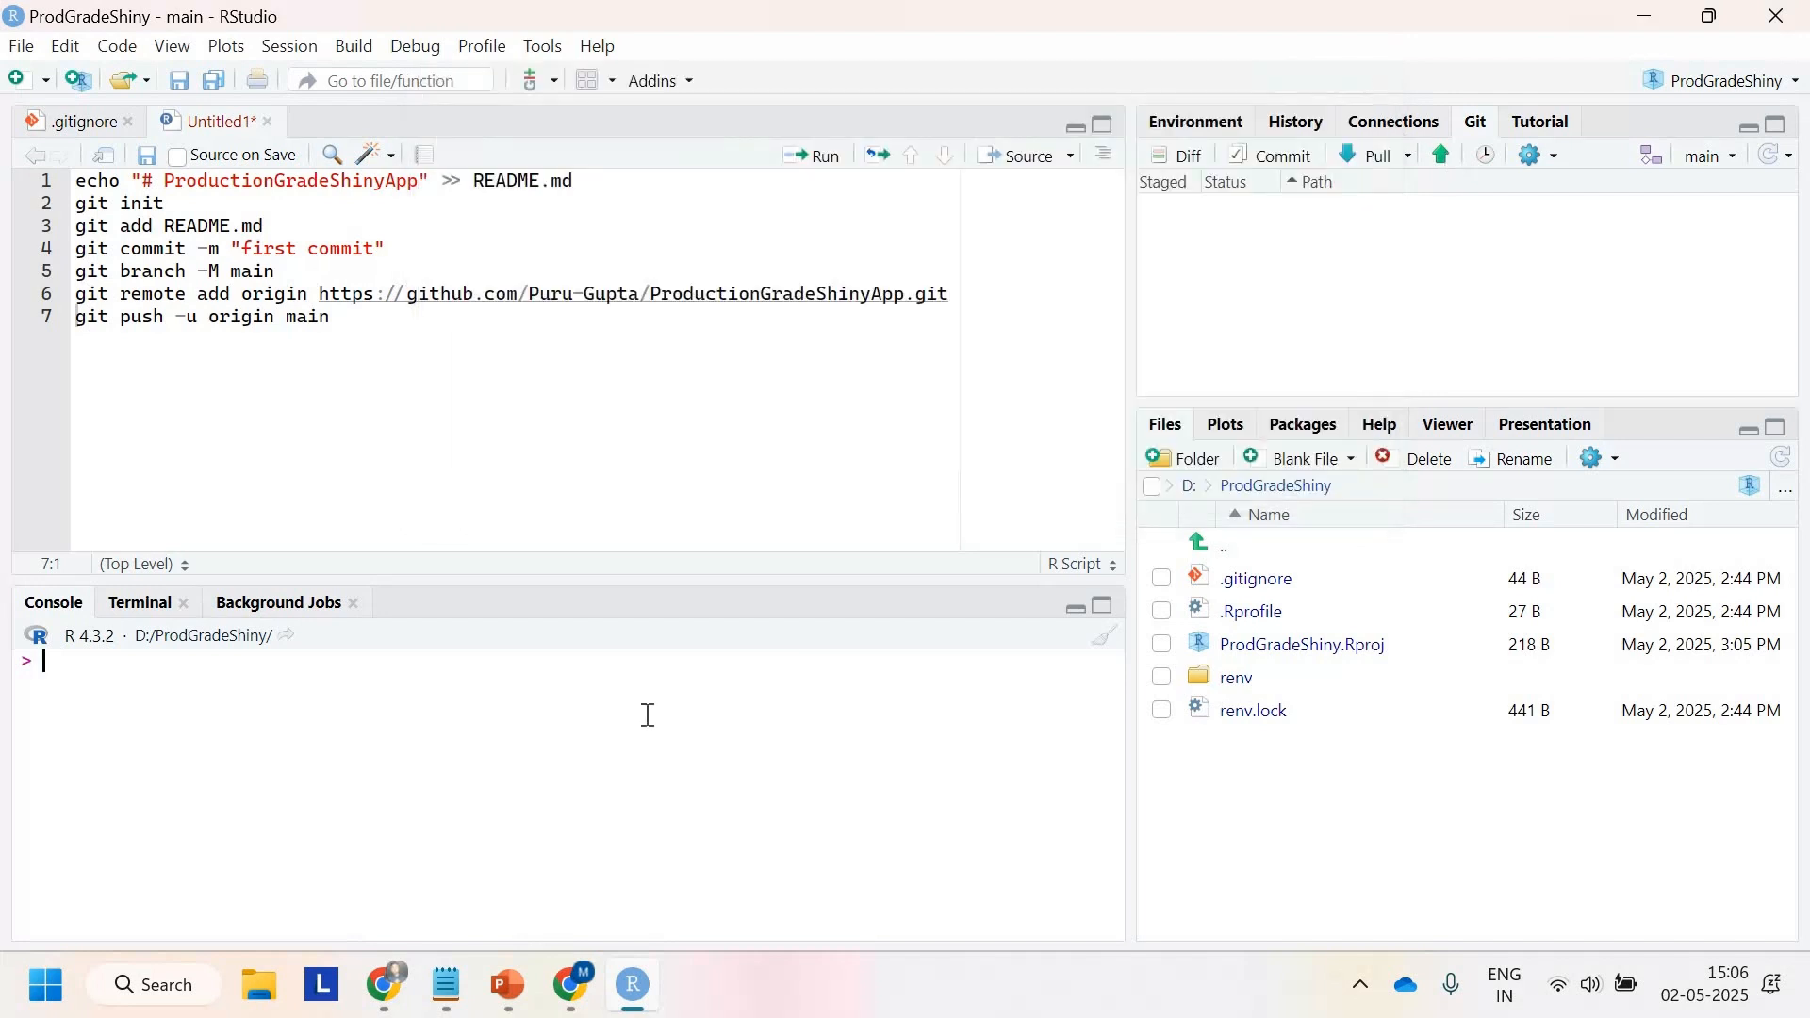
Step: Reload the GitHub repository page and examine the pushed files
mouse_move(396, 988)
left_click(290, 879)
left_click(671, 435)
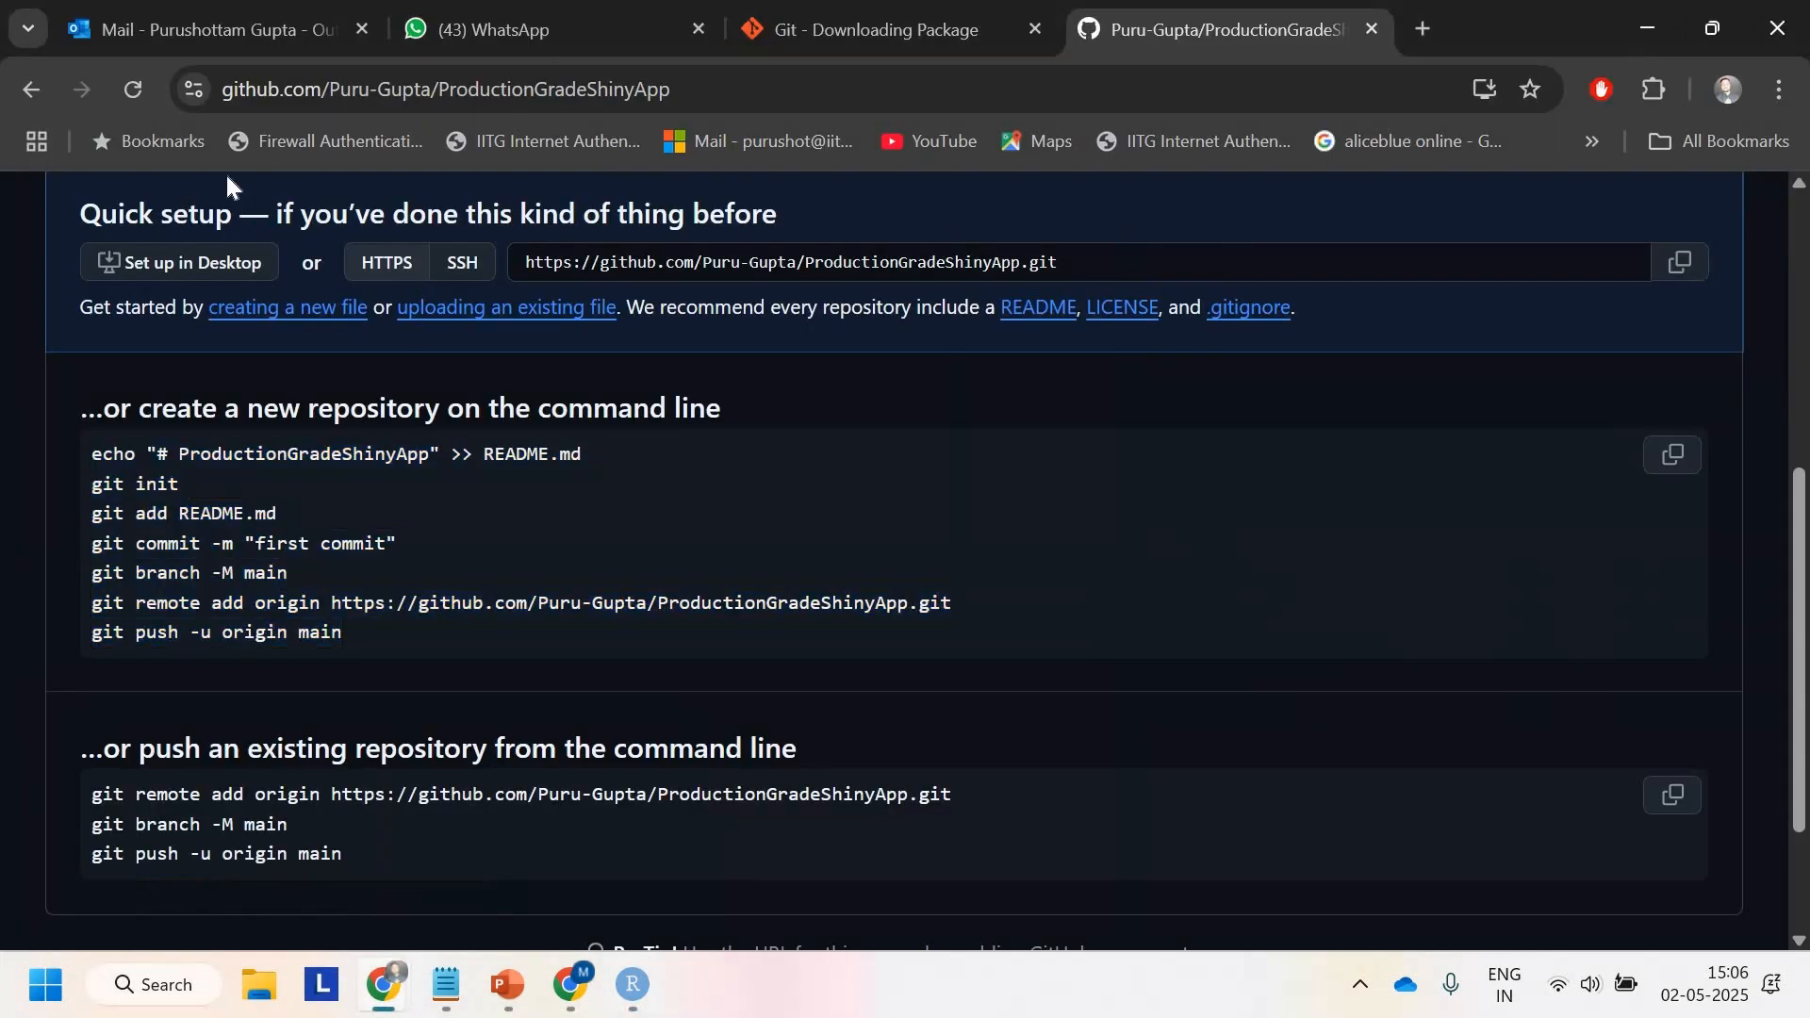
scroll(242, 210, "up", 6)
left_click(139, 88)
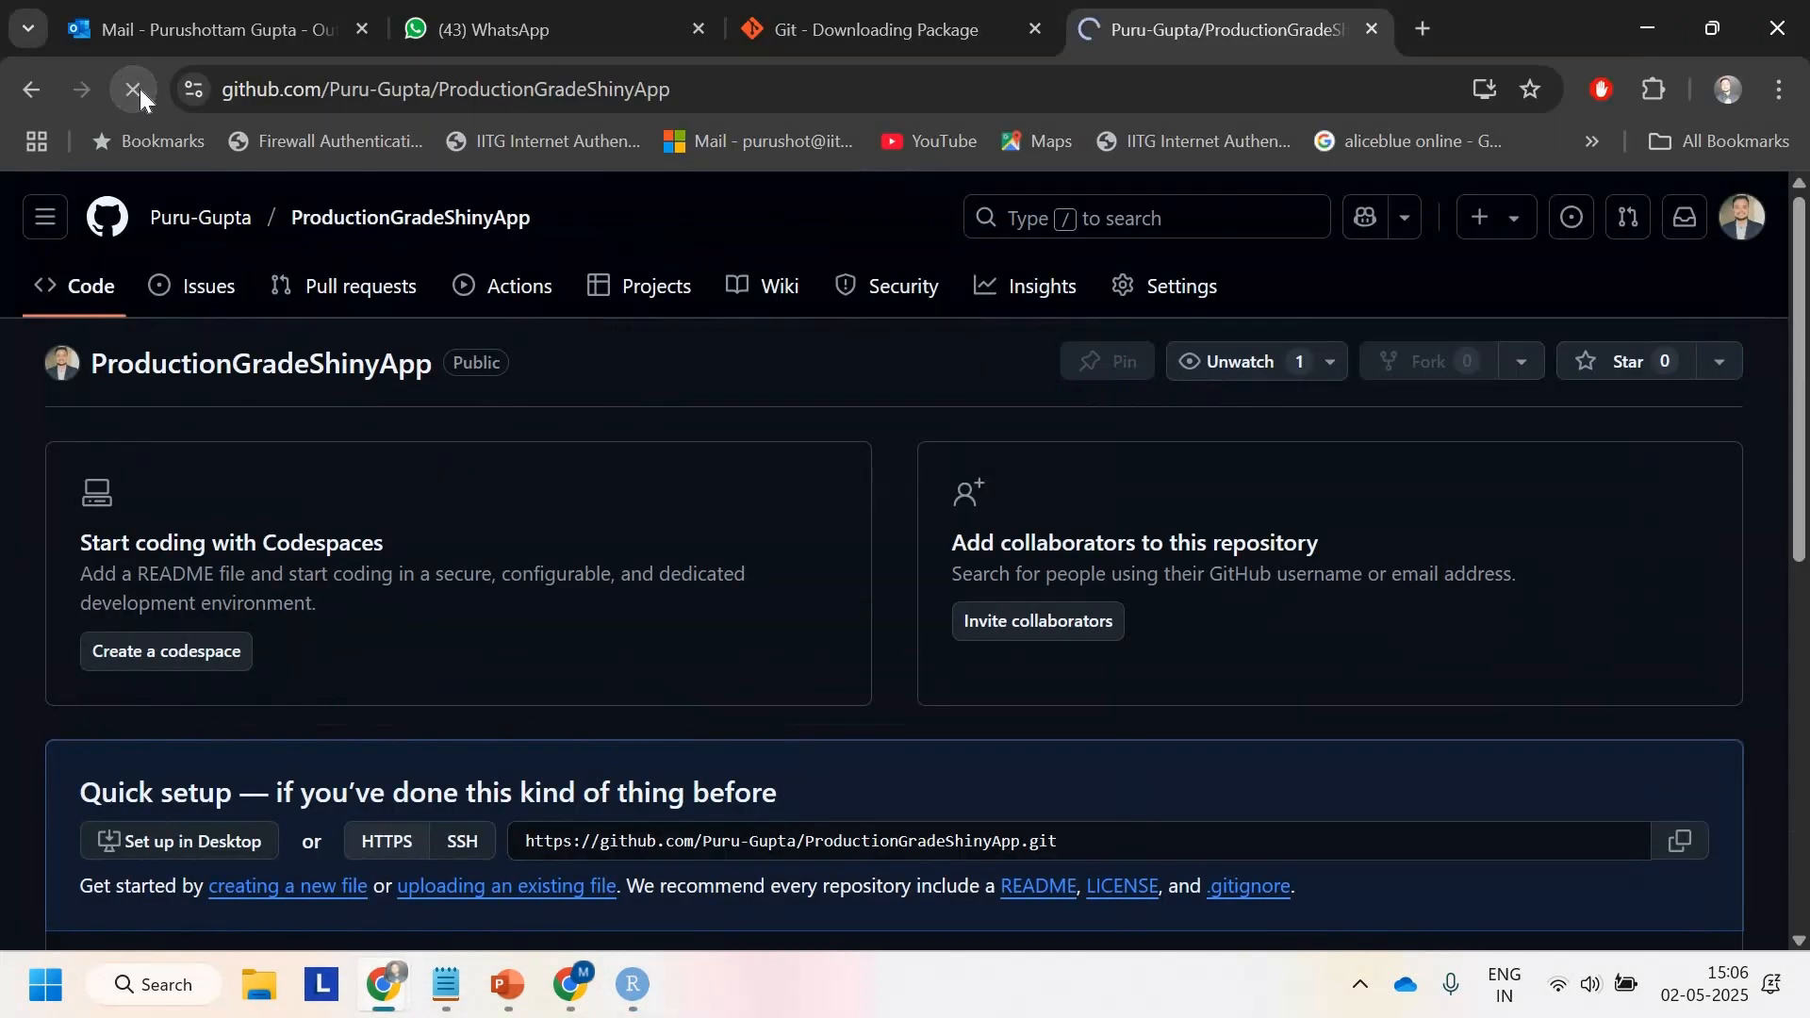
scroll(283, 566, "down", 2)
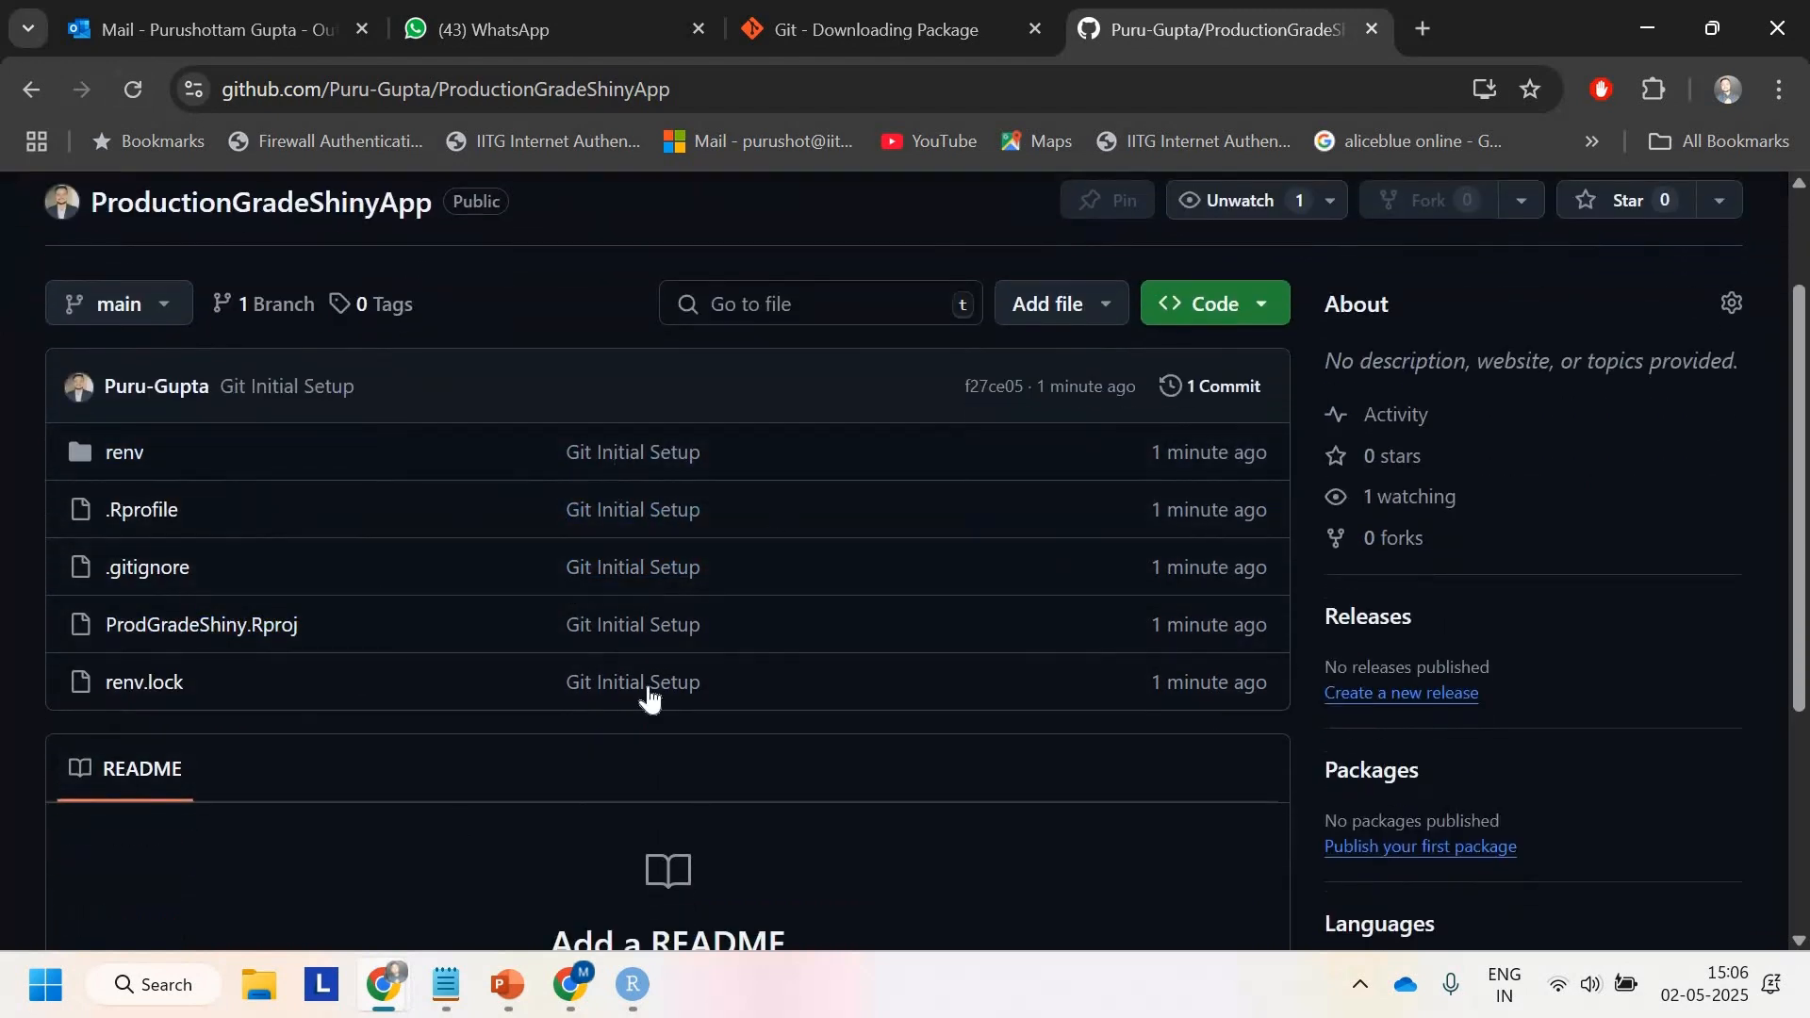
scroll(649, 697, "up", 2)
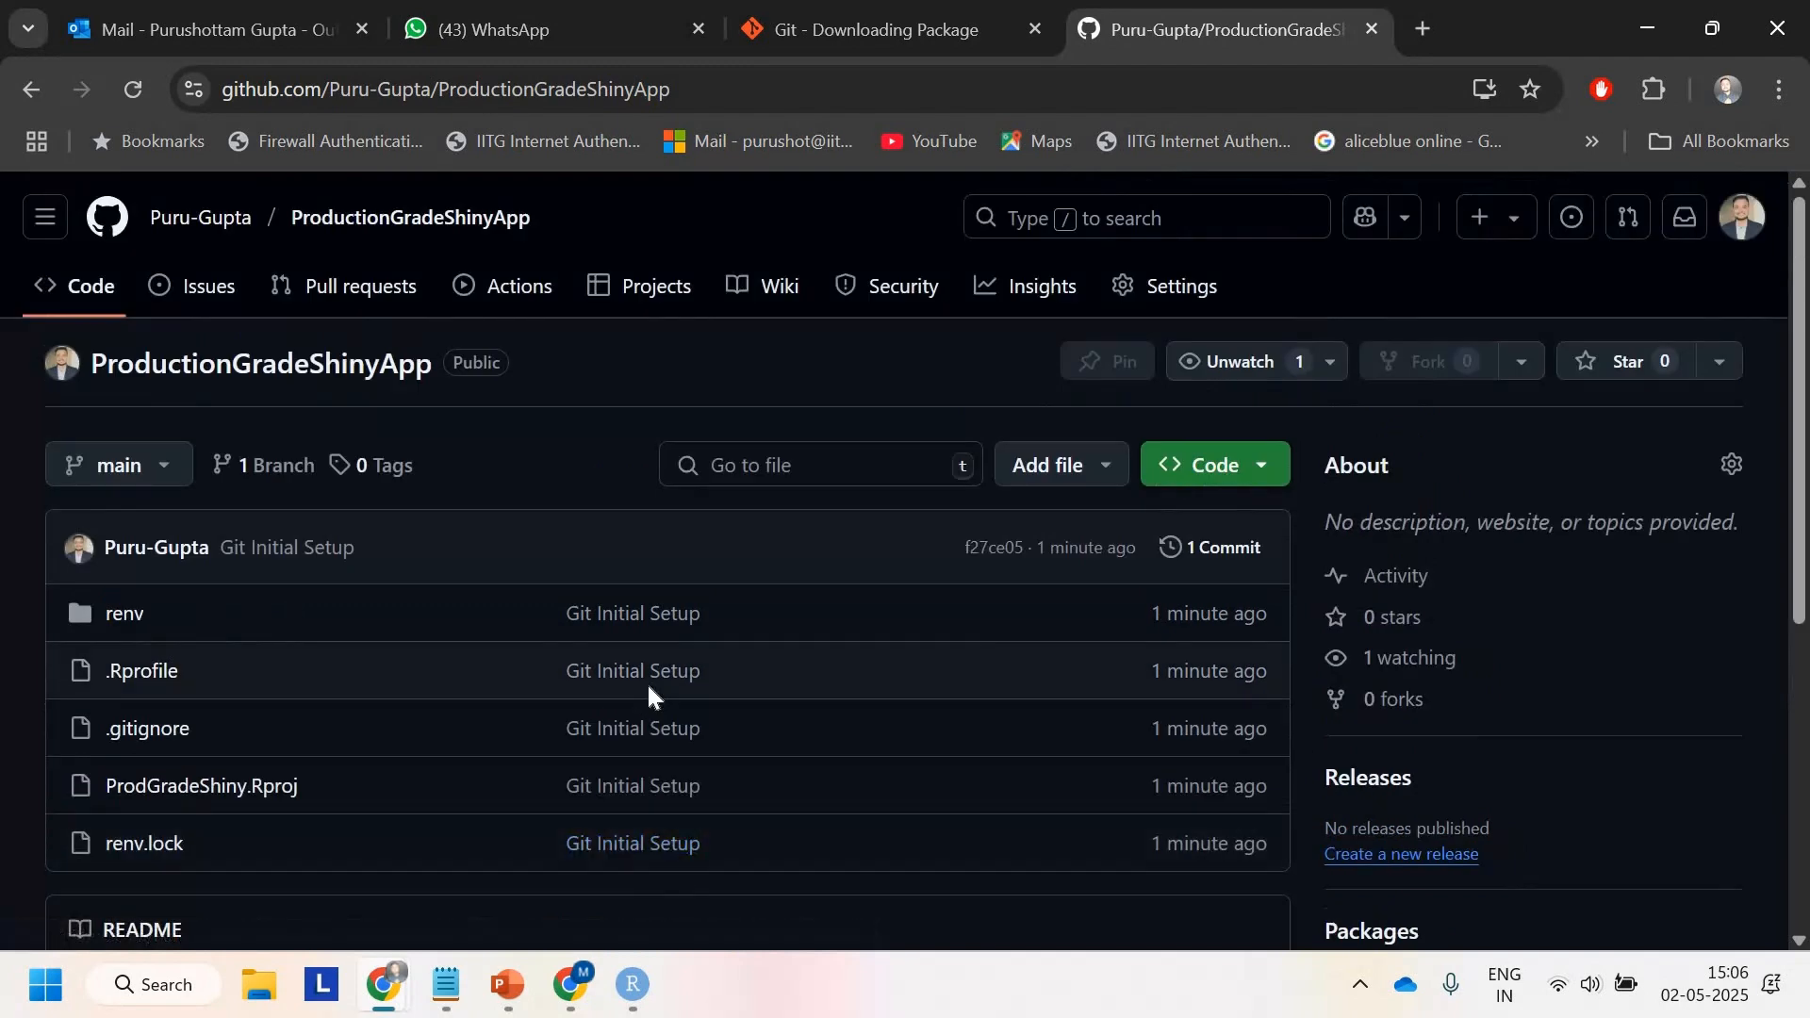
left_click(1648, 31)
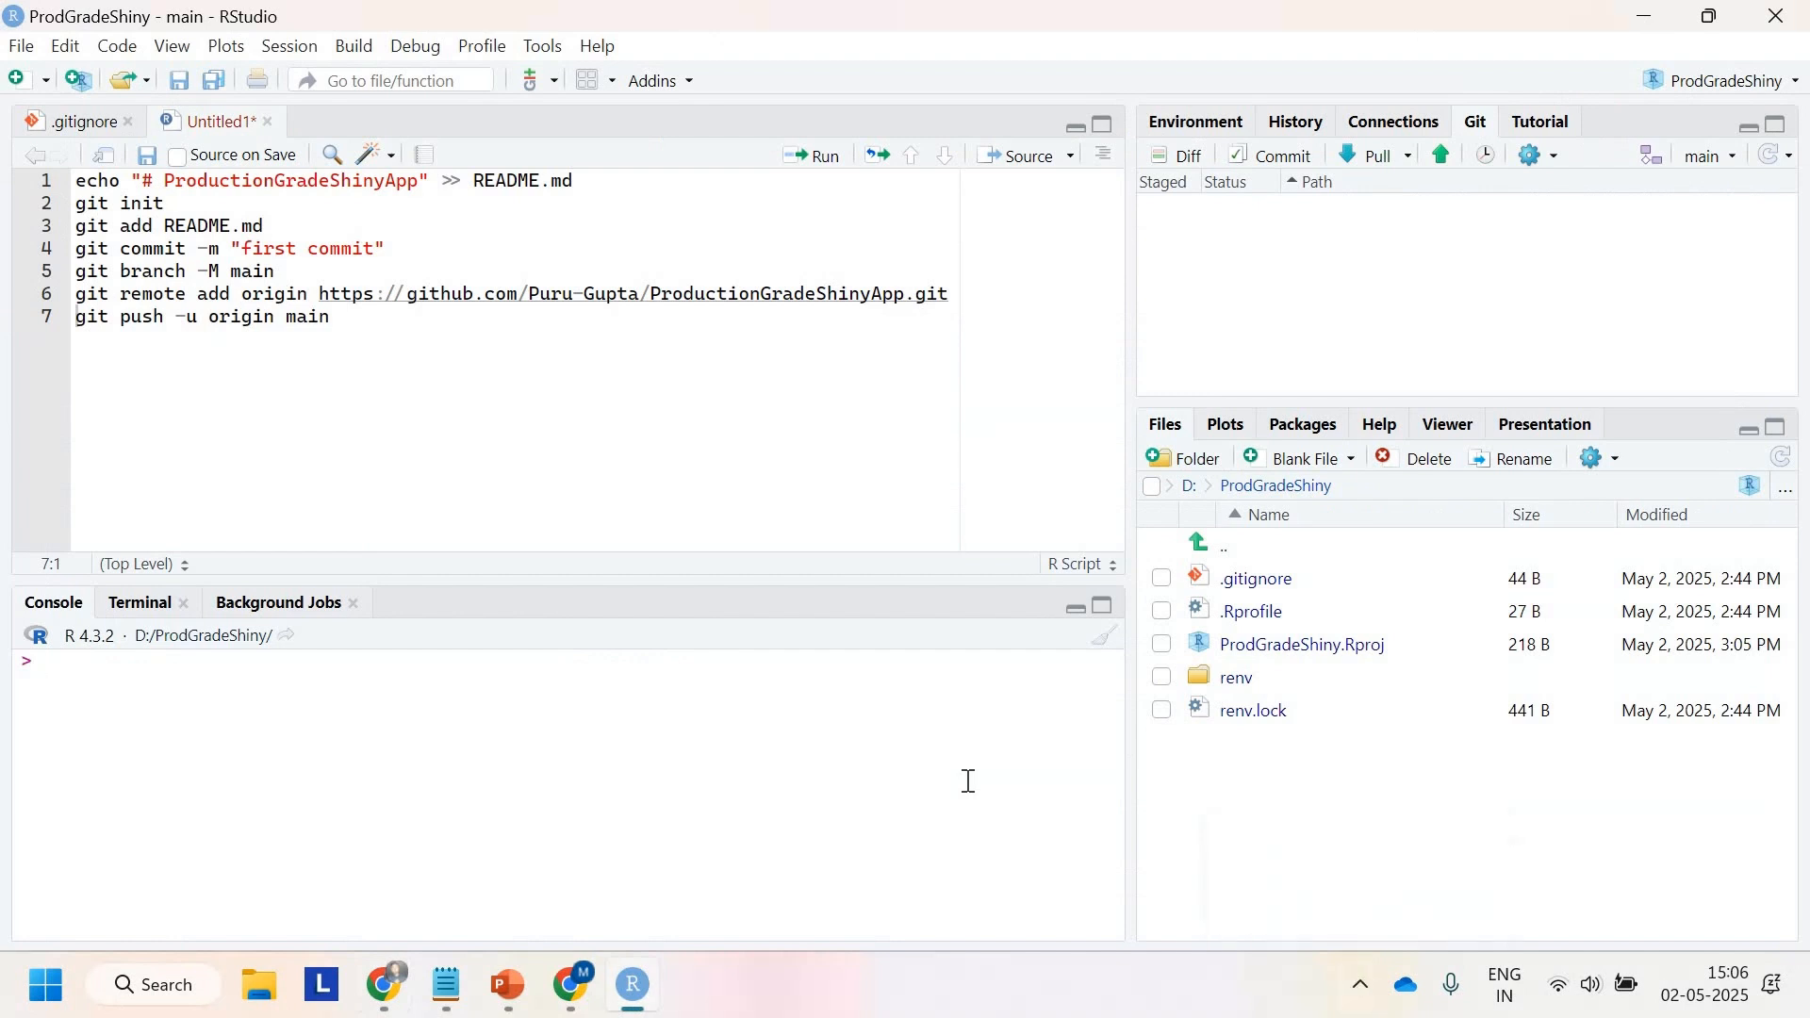